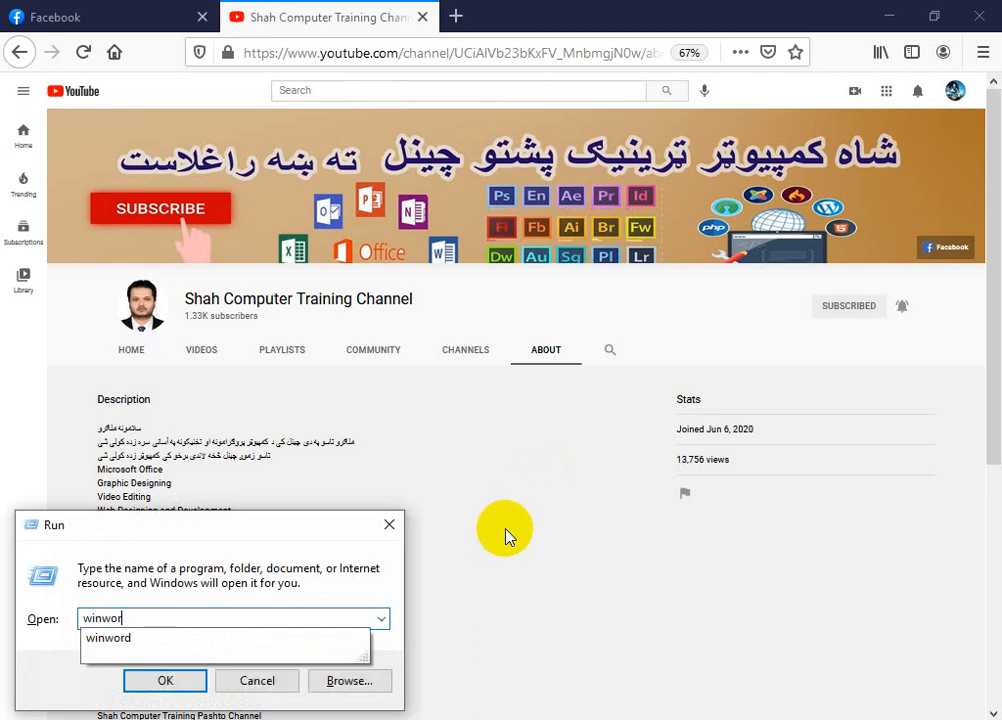
- Start Word with a blank document and set its page to landscape orientation with A4 paper size
key("Return")
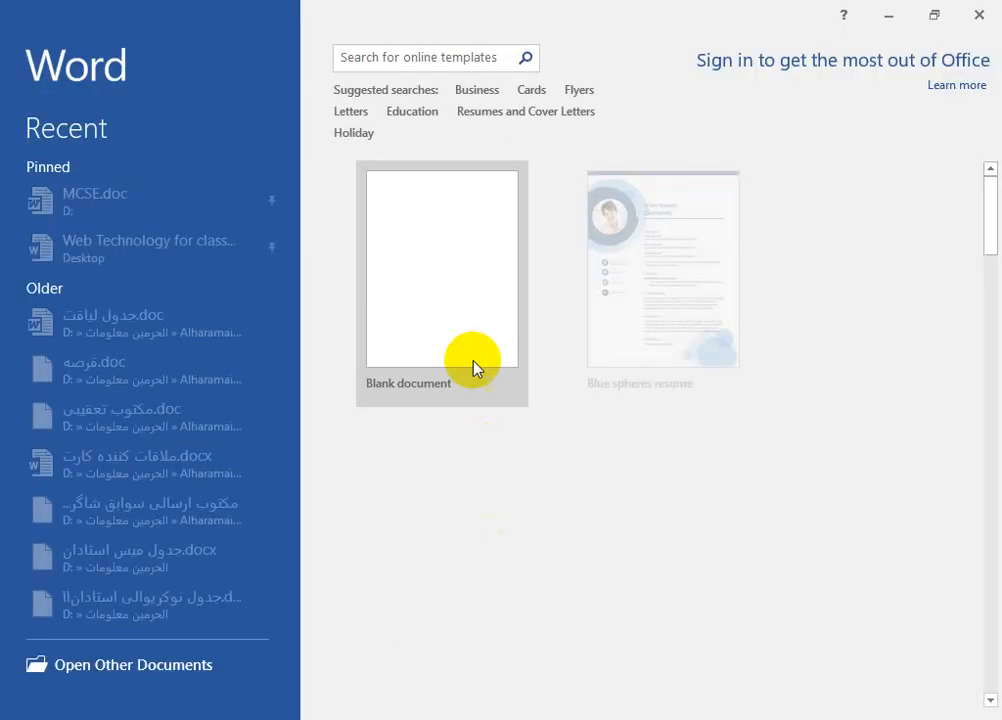
left_click(472, 365)
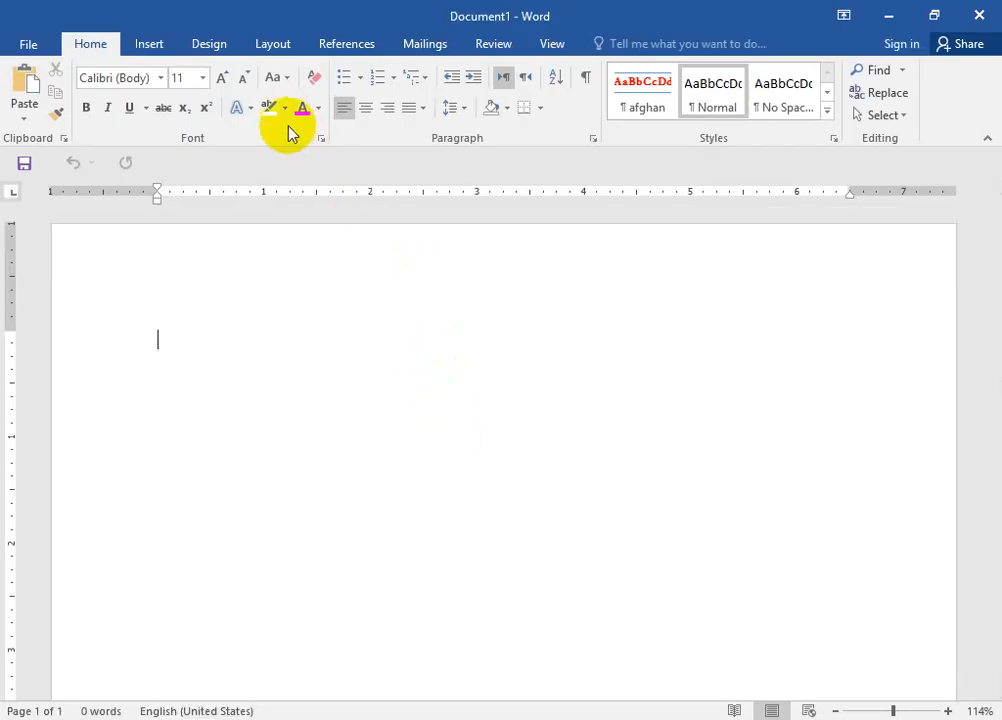
left_click(273, 45)
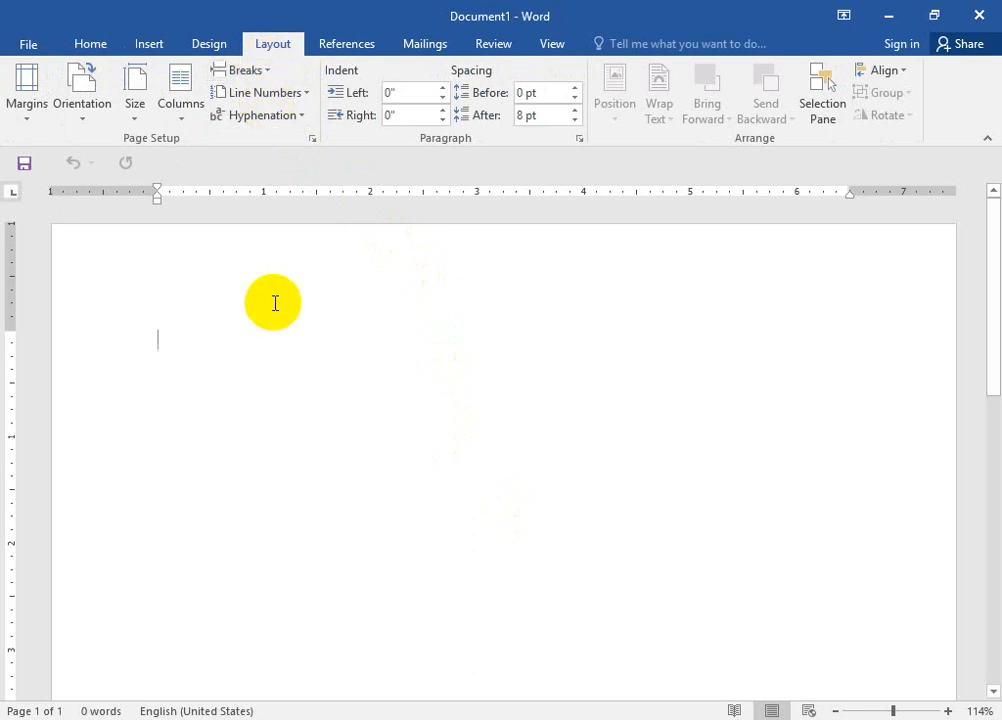
left_click(83, 115)
left_click(127, 197)
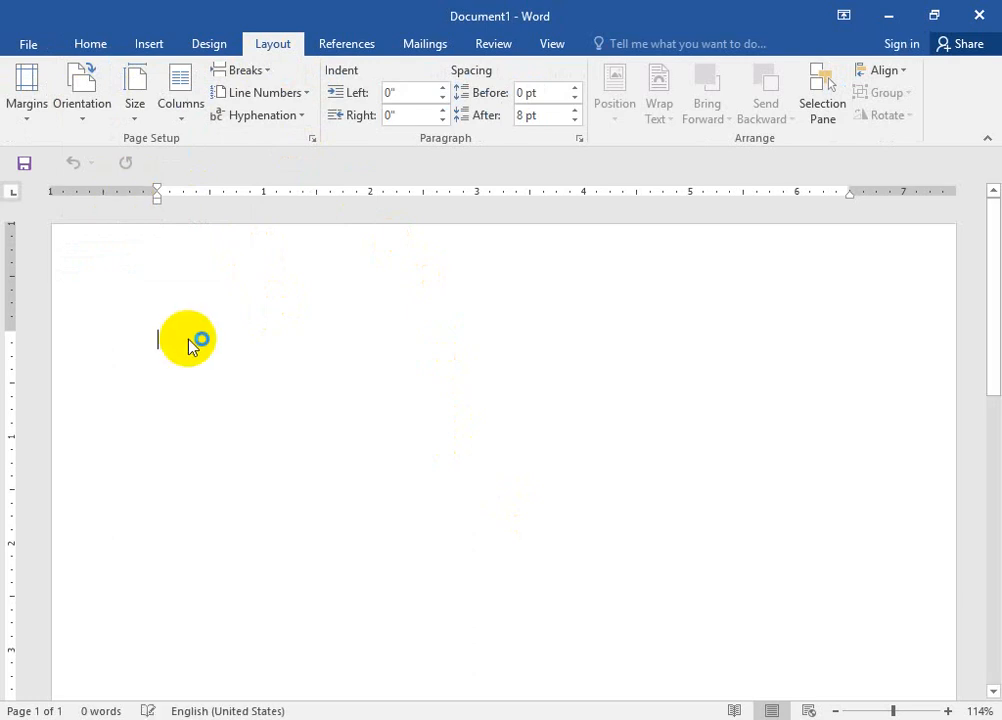
left_click(138, 128)
scroll(226, 170, "up", 3)
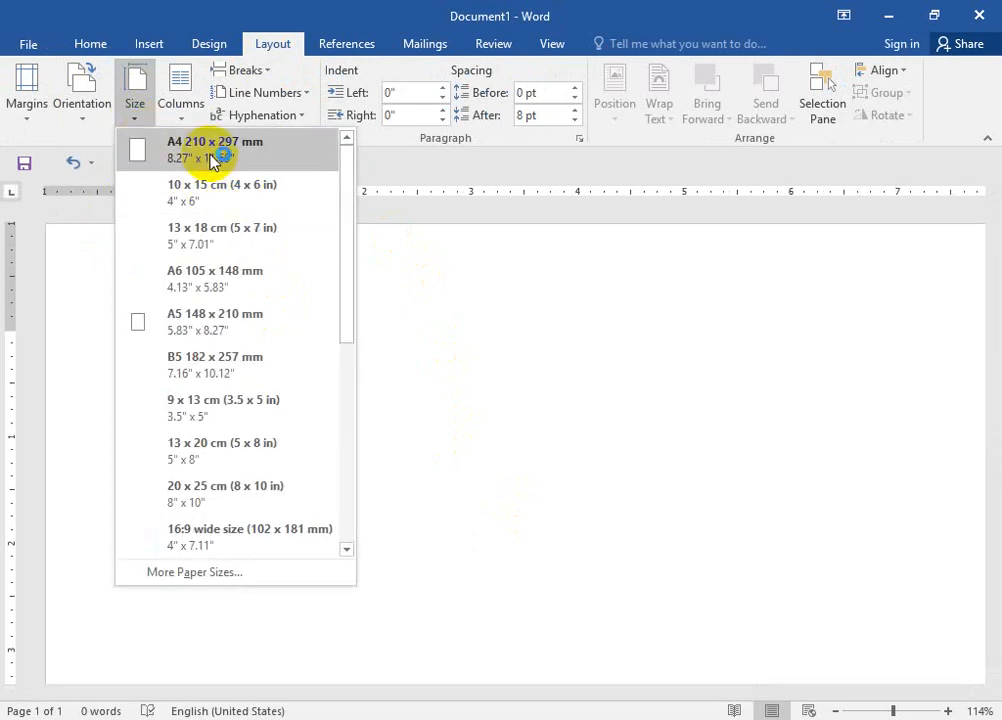
left_click(224, 145)
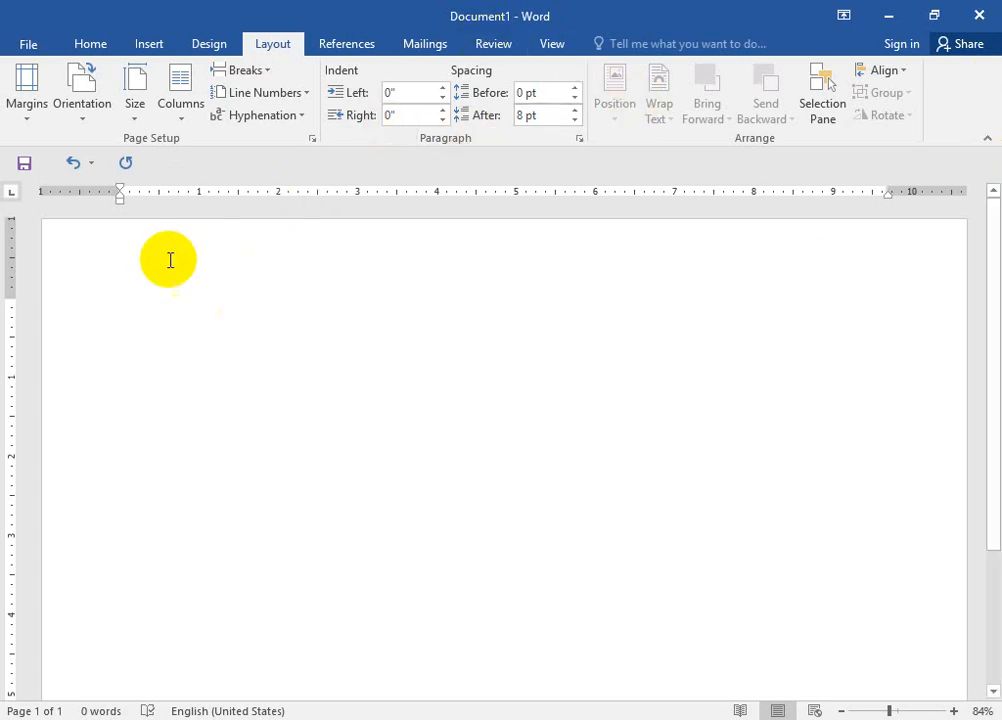
- Draw a wide rectangle about 7.72" by 1.16" from the page's upper-left corner
left_click(140, 44)
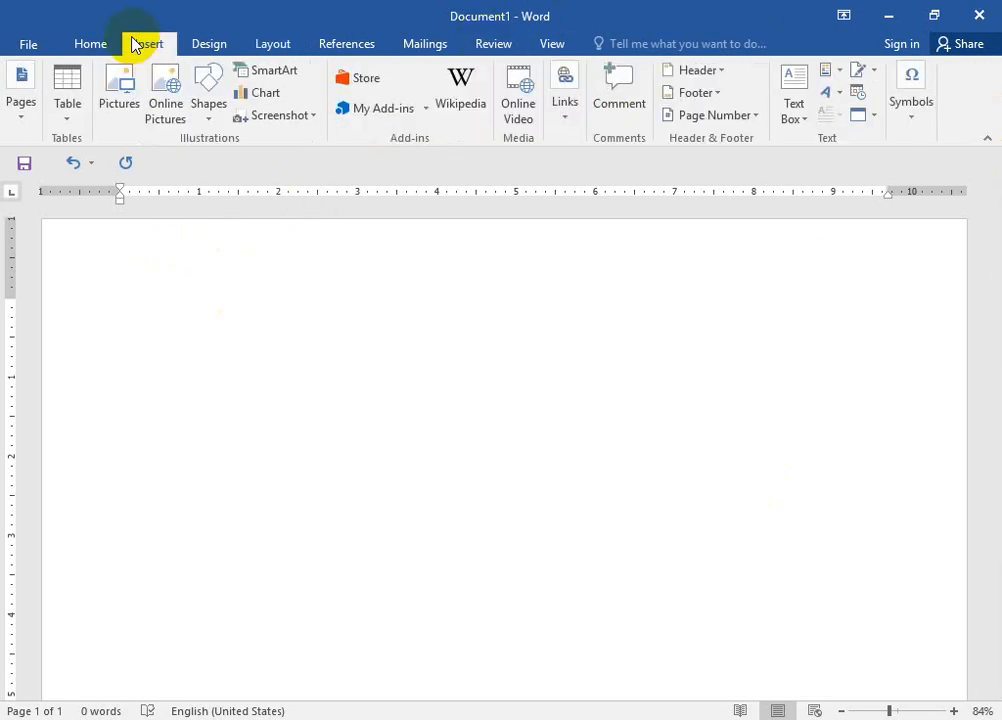
left_click(213, 123)
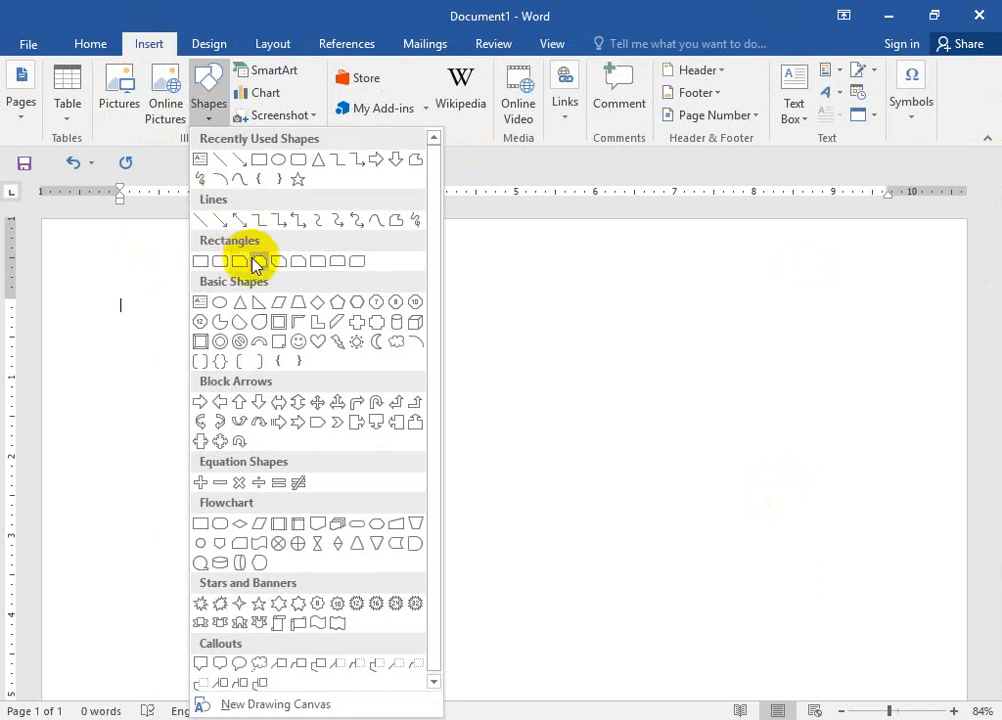
left_click(299, 161)
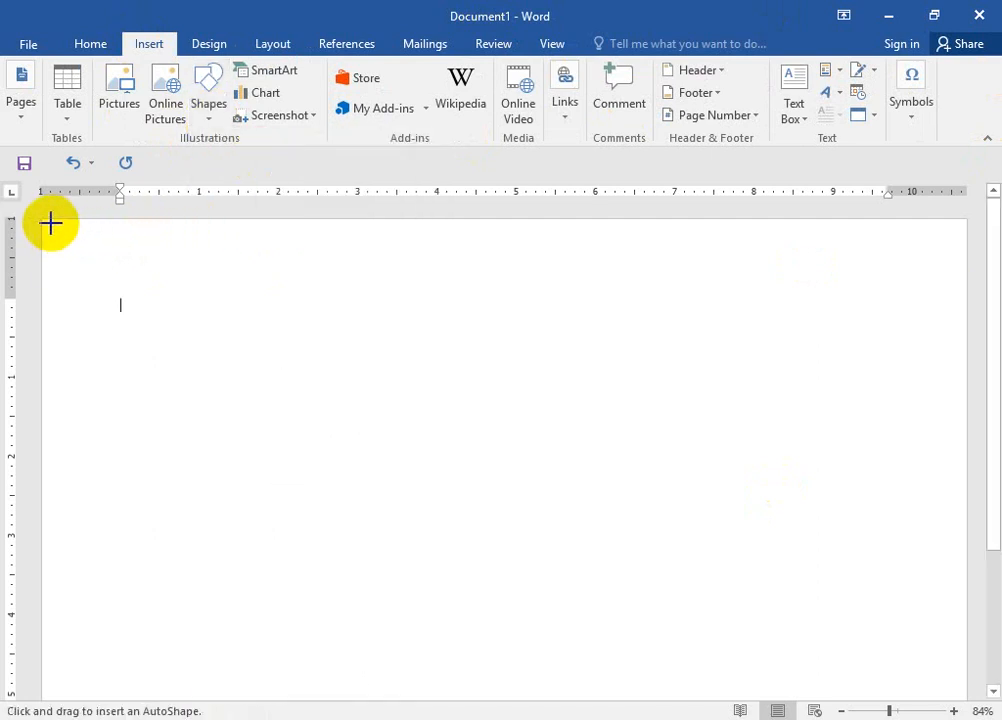
mouse_move(43, 219)
left_mouse_down()
mouse_move(123, 268)
mouse_move(420, 335)
mouse_move(584, 327)
mouse_move(637, 299)
mouse_move(653, 299)
mouse_move(656, 312)
left_mouse_up()
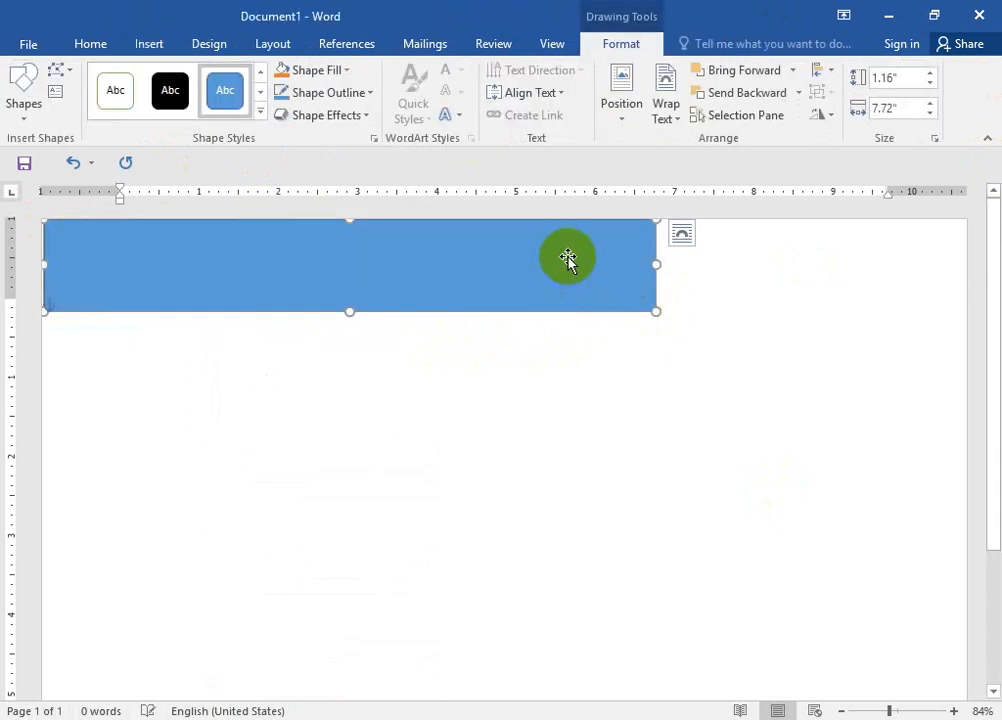
- Edit the rectangle's points, moving its lower-right corner slightly inward so the right edge slants
left_click(71, 72)
left_click(103, 119)
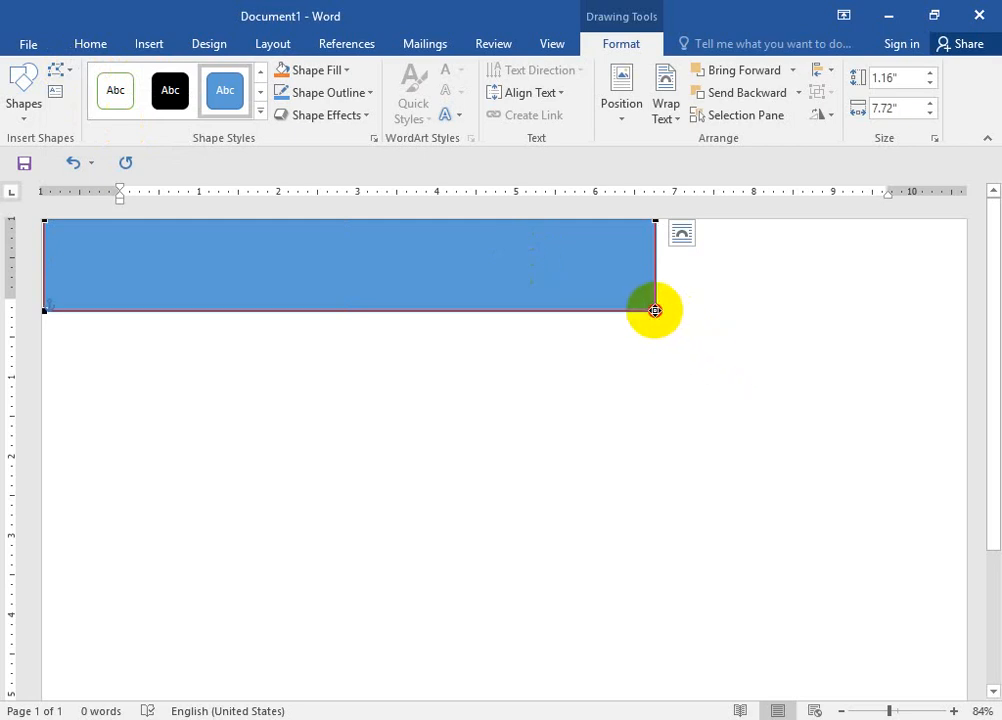
left_click_drag(655, 311, 630, 311)
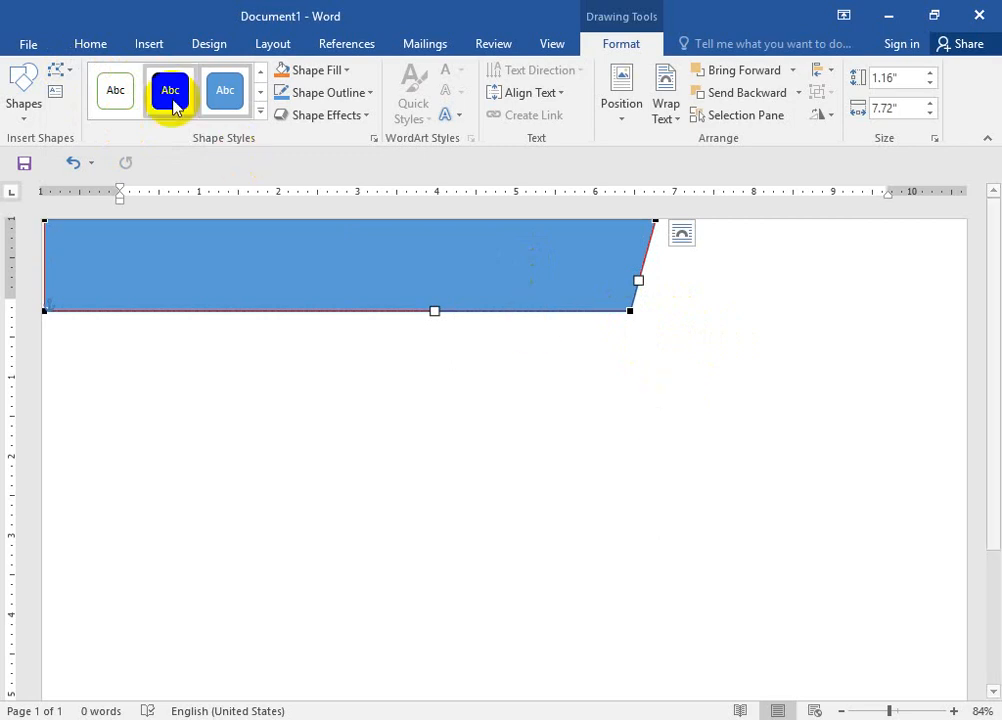
left_click(25, 84)
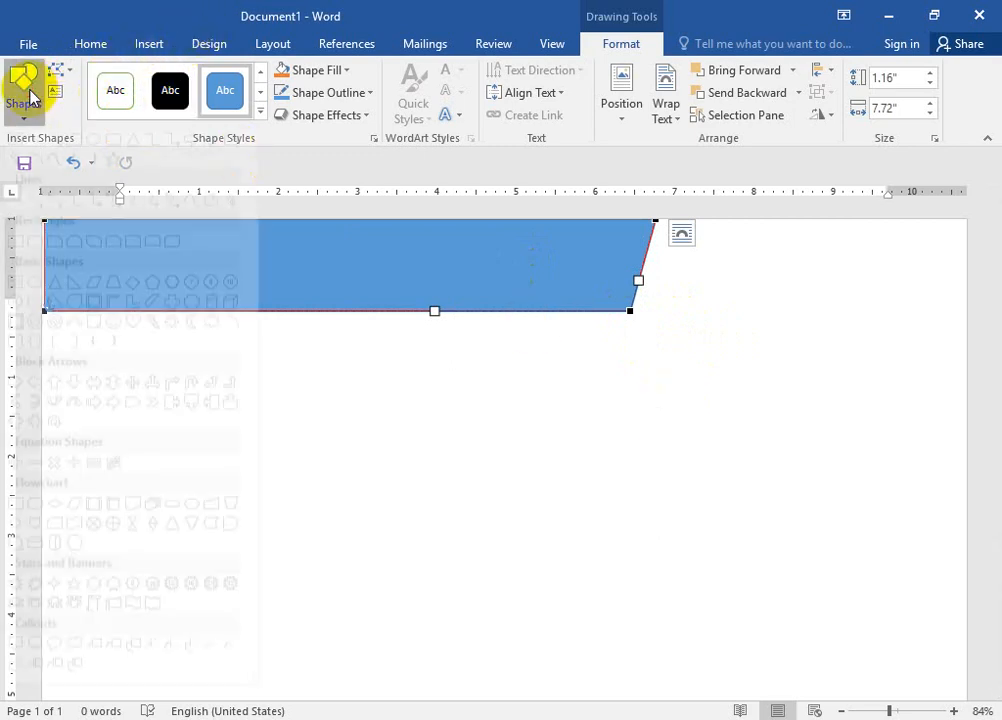
left_click(77, 161)
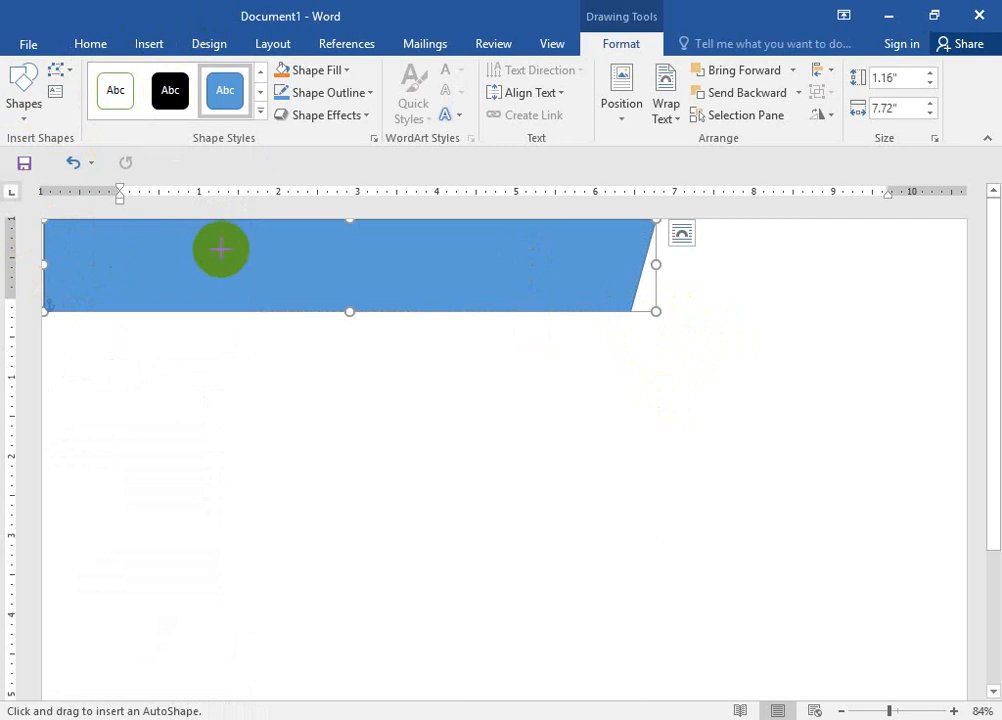
left_click(466, 422)
- Move the slanted banner down a little from the page's top edge and delete the stray small square
left_click_drag(430, 295, 432, 318)
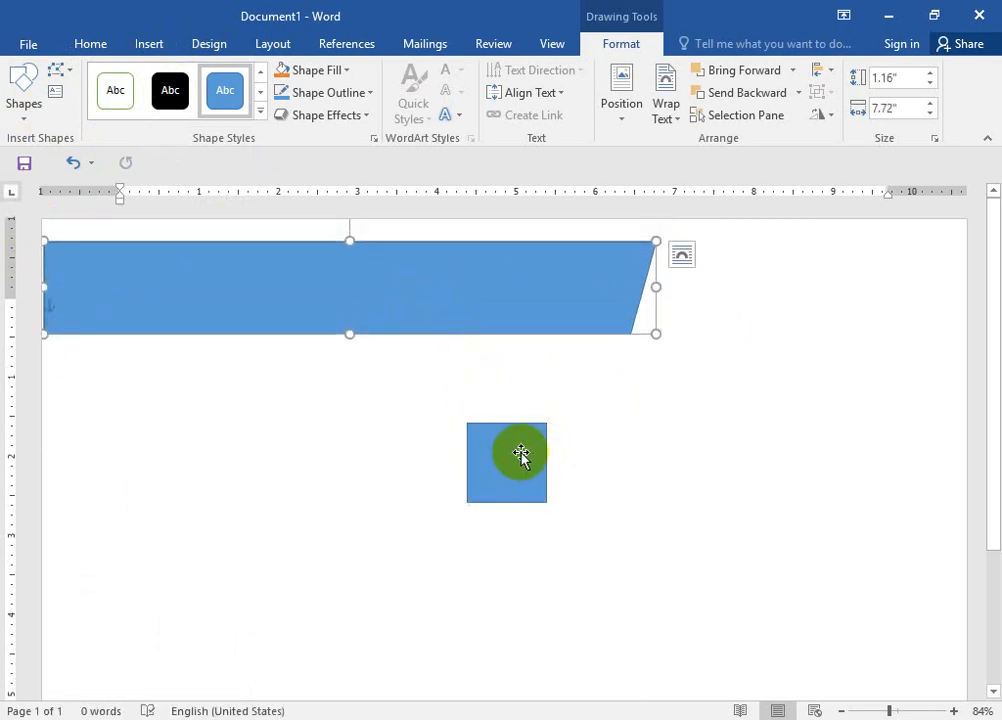
left_click_drag(450, 308, 452, 321)
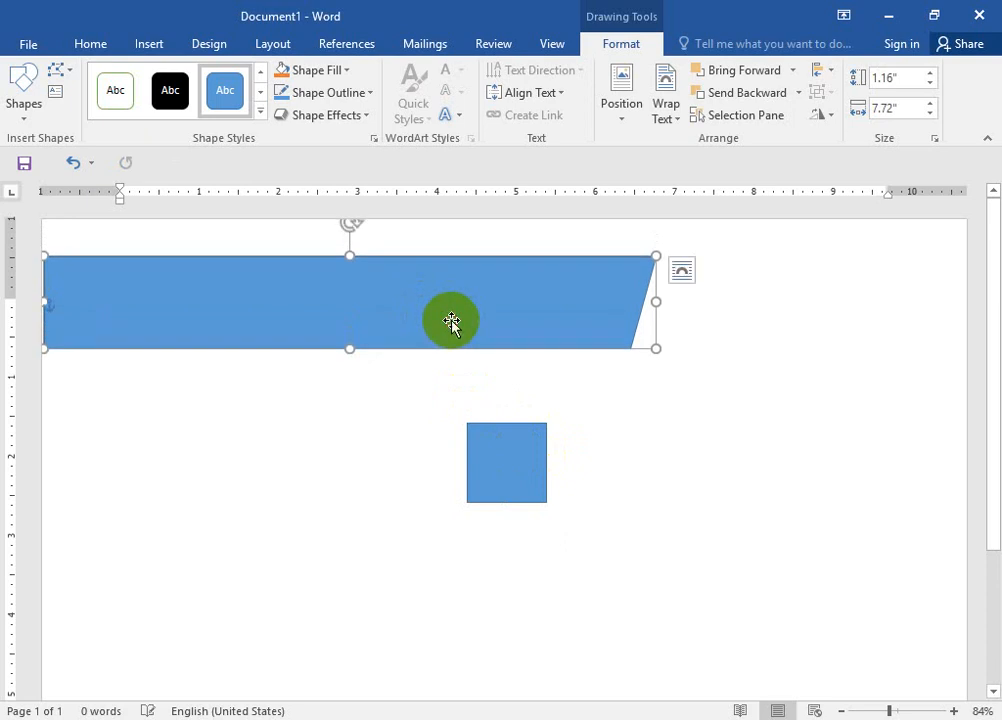
left_click(520, 438)
key("Delete")
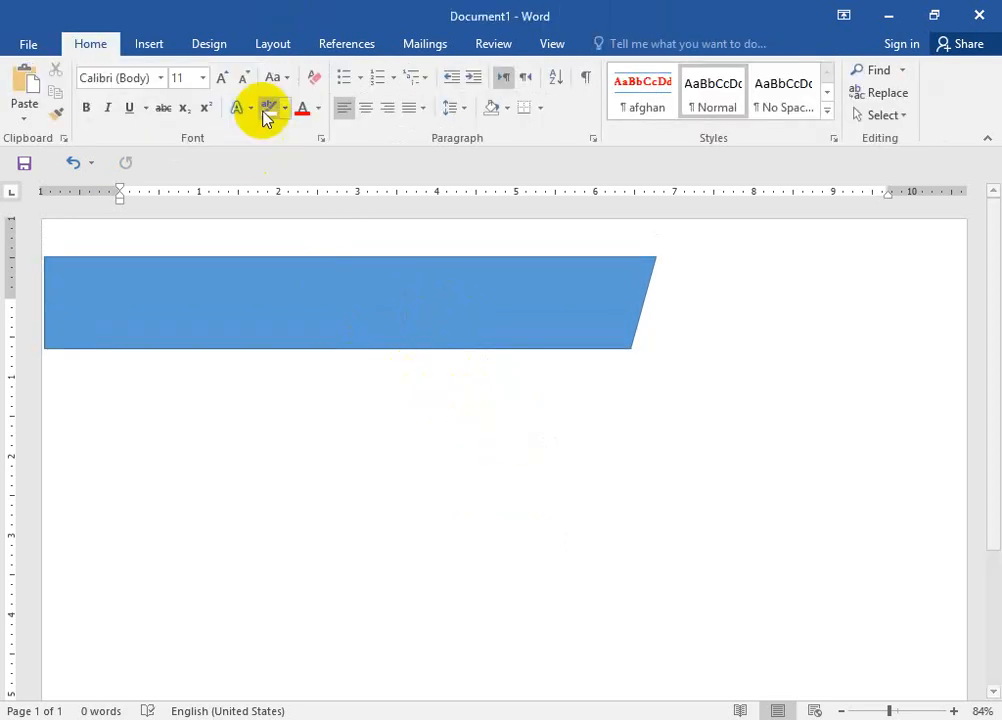
- Draw a second rectangle about 4.05" by 0.57" from the page's upper-left corner, overlapping the banner's top edge
left_click(185, 47)
left_click(163, 44)
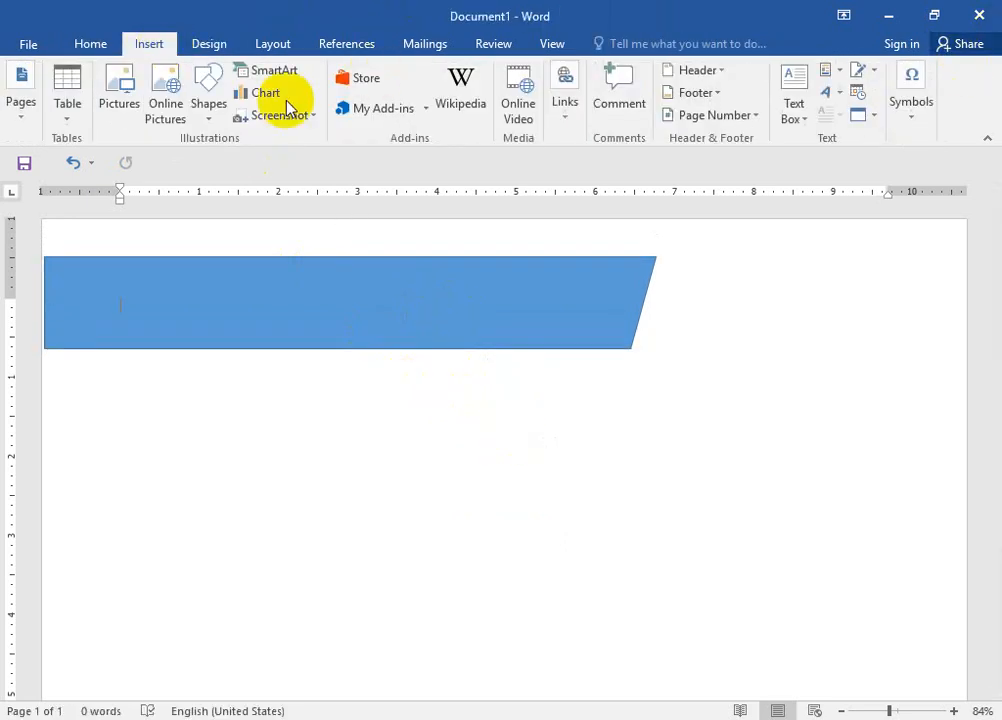
left_click(204, 108)
left_click(258, 161)
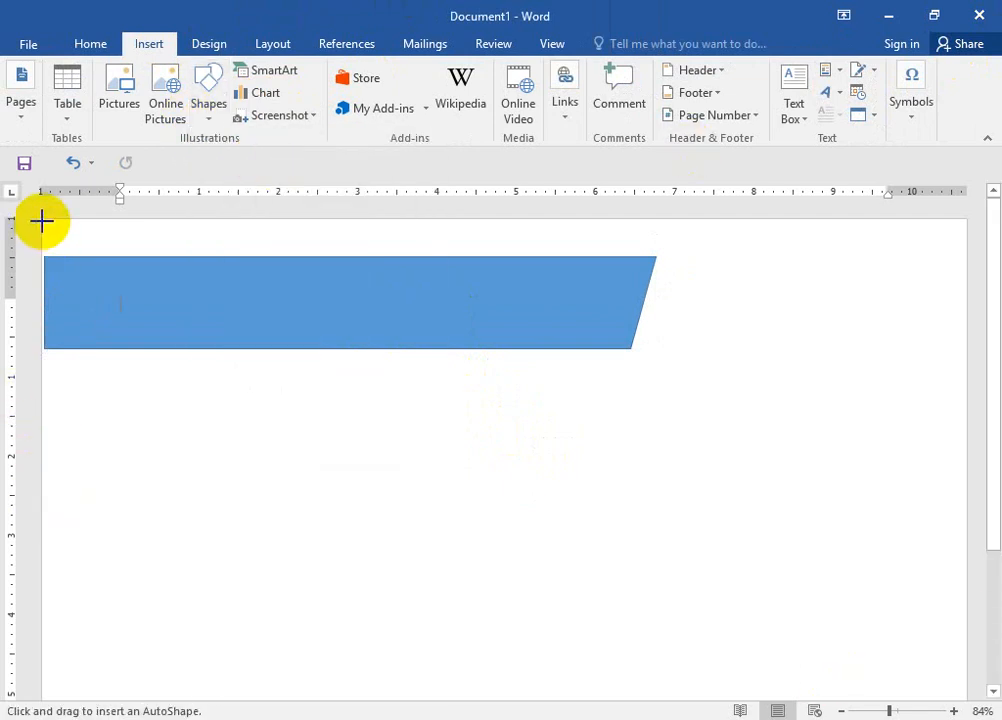
mouse_move(44, 220)
left_mouse_down()
mouse_move(224, 286)
mouse_move(365, 265)
left_mouse_up()
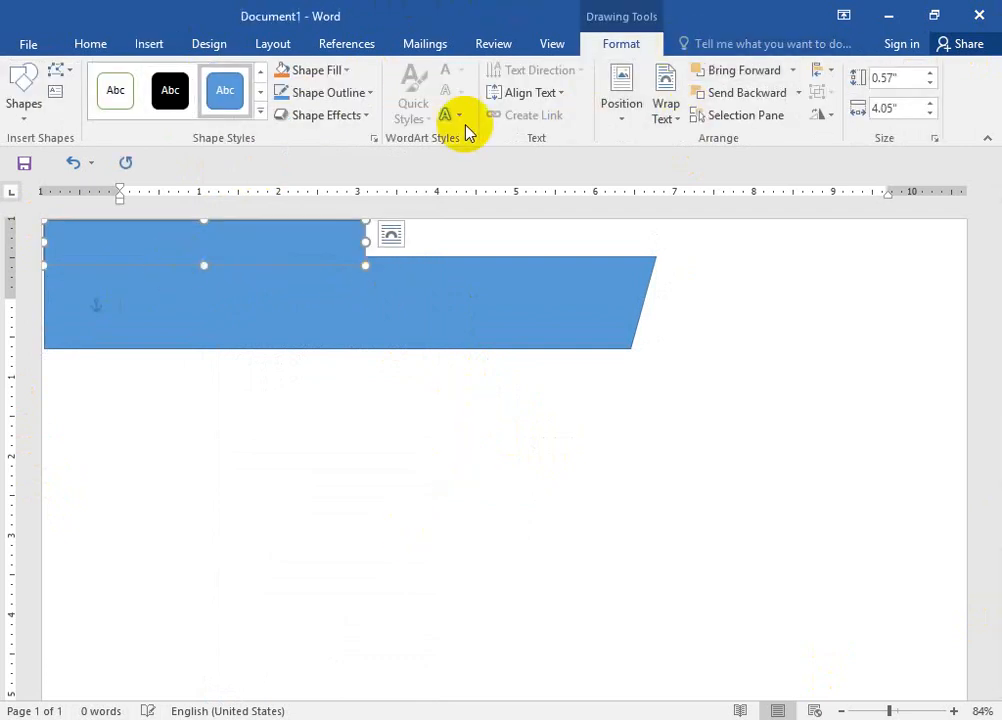
- Edit the points of the upper rectangle, moving its lower-right corner inward to slant its right edge
left_click(68, 77)
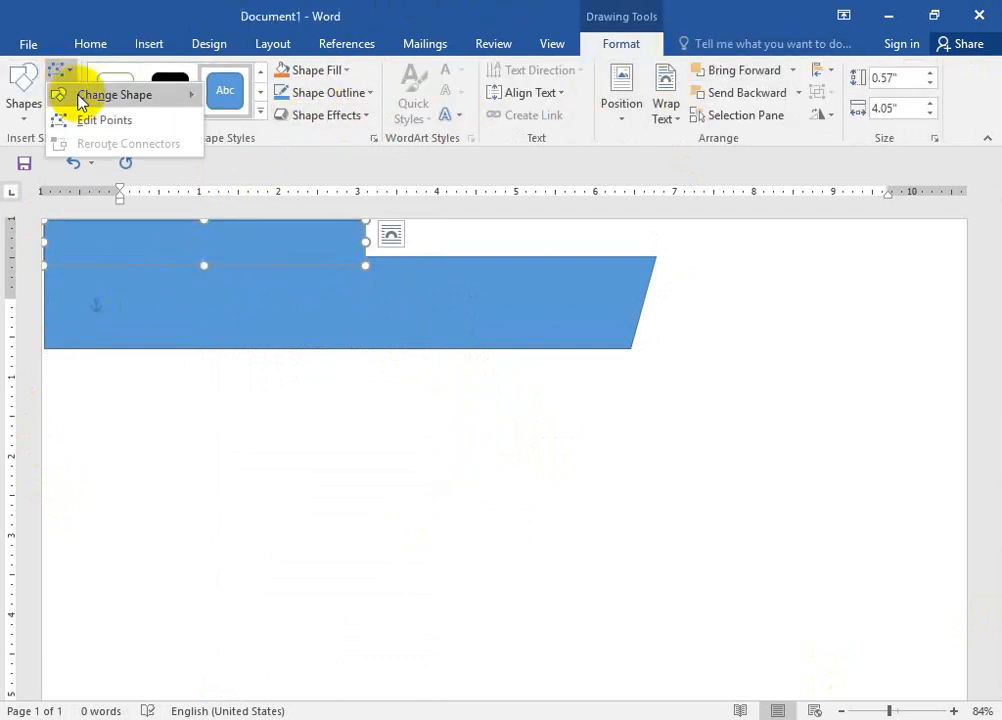
left_click(101, 119)
left_click(365, 264)
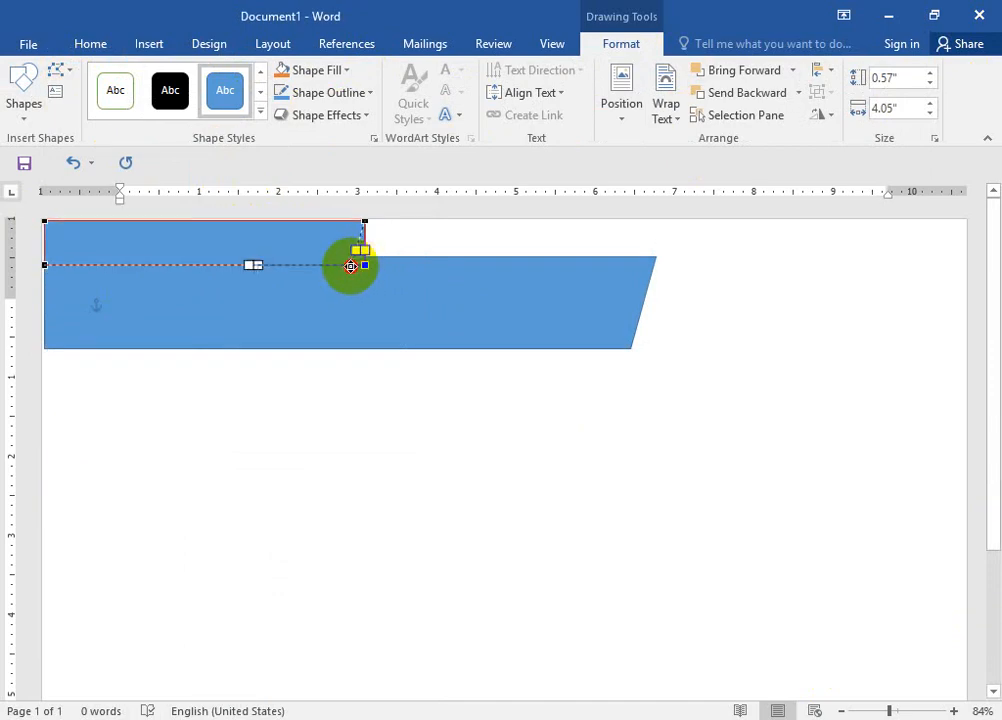
left_click_drag(347, 267, 347, 265)
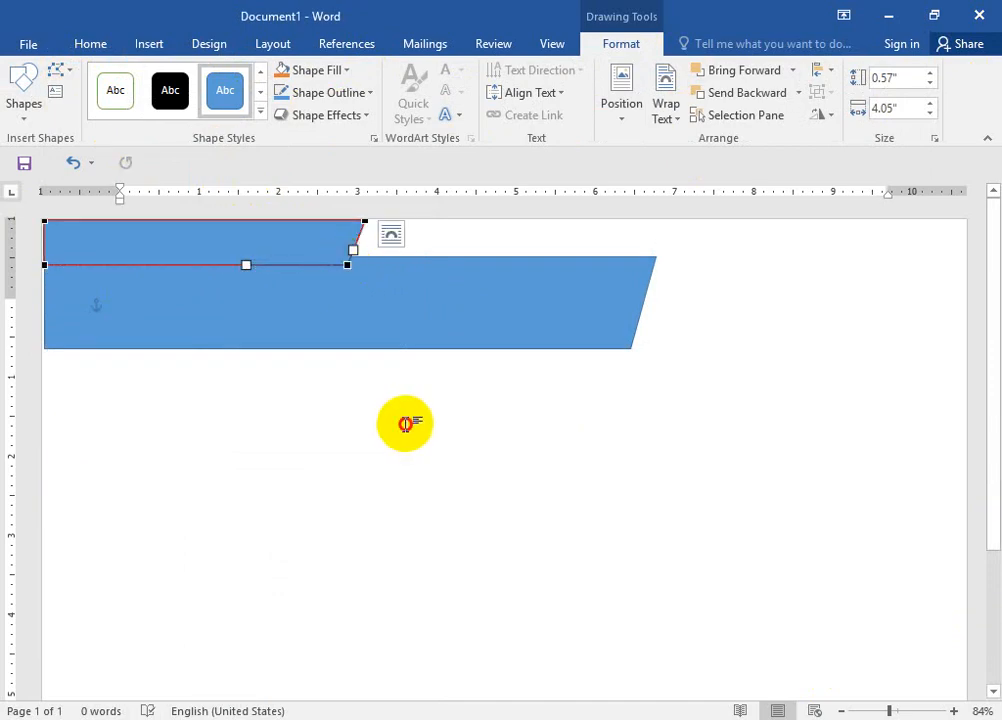
left_click(405, 424)
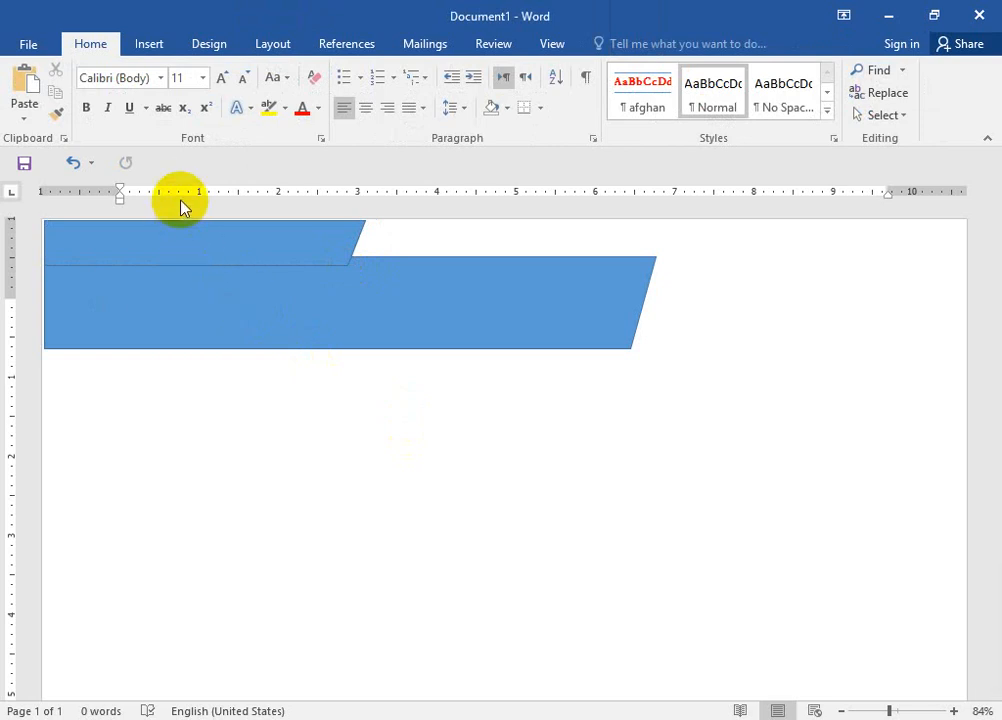
- Draw a third rectangle about 3.74" by 0.58" across the middle of the banner's bottom edge
left_click(149, 44)
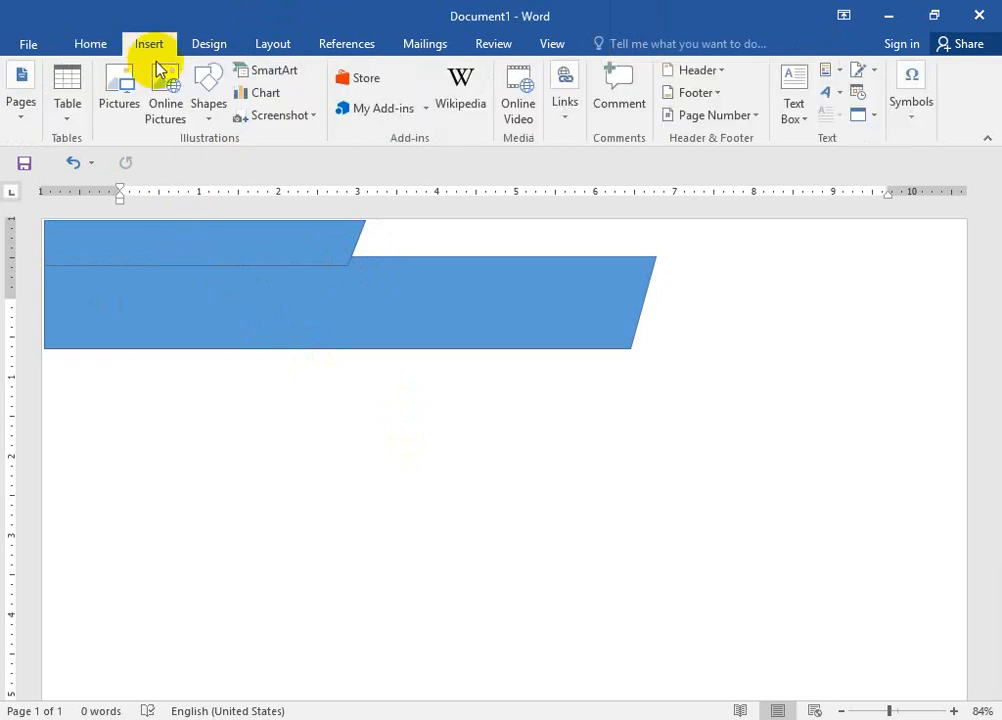
left_click(209, 110)
left_click(201, 160)
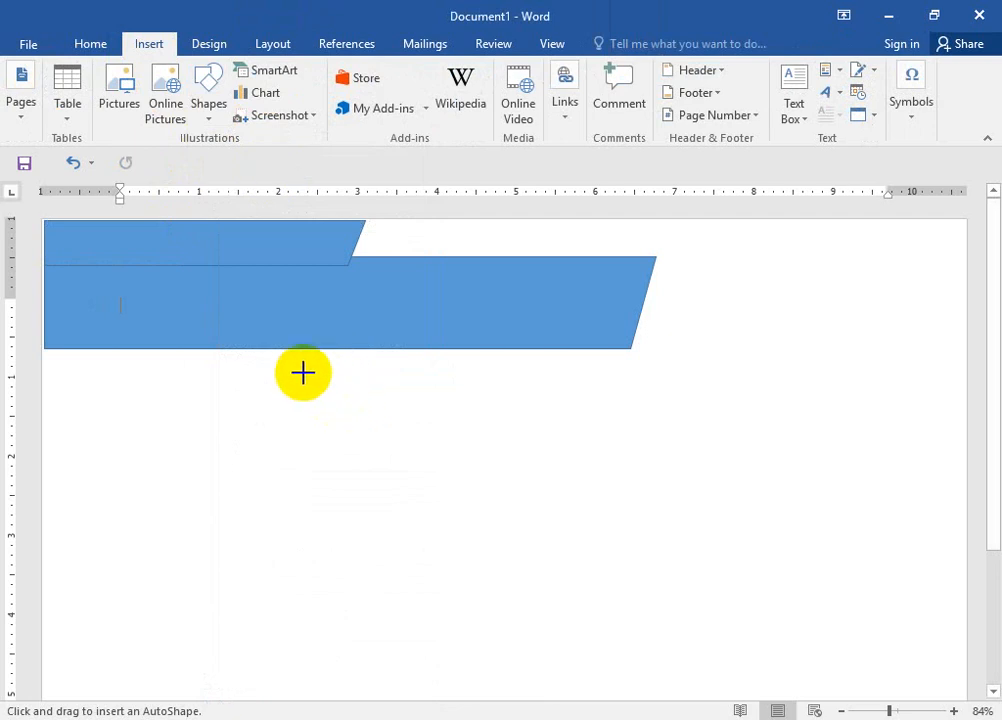
left_click_drag(271, 358, 529, 367)
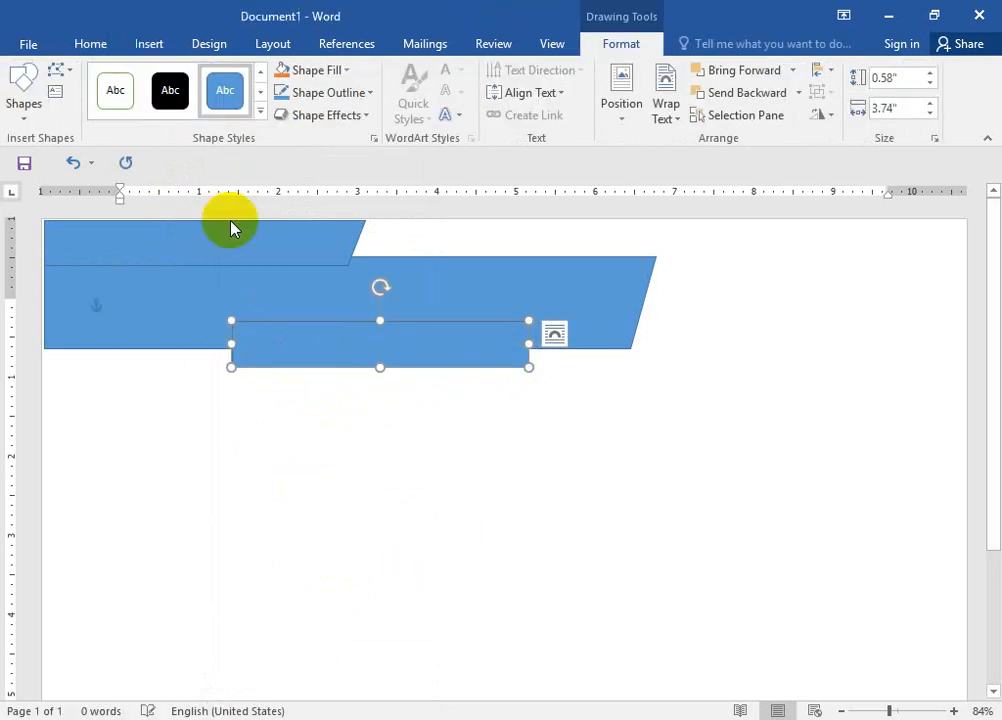
- Edit the third rectangle's points, shifting both lower corners to the left to form a slanted parallelogram
left_click(60, 74)
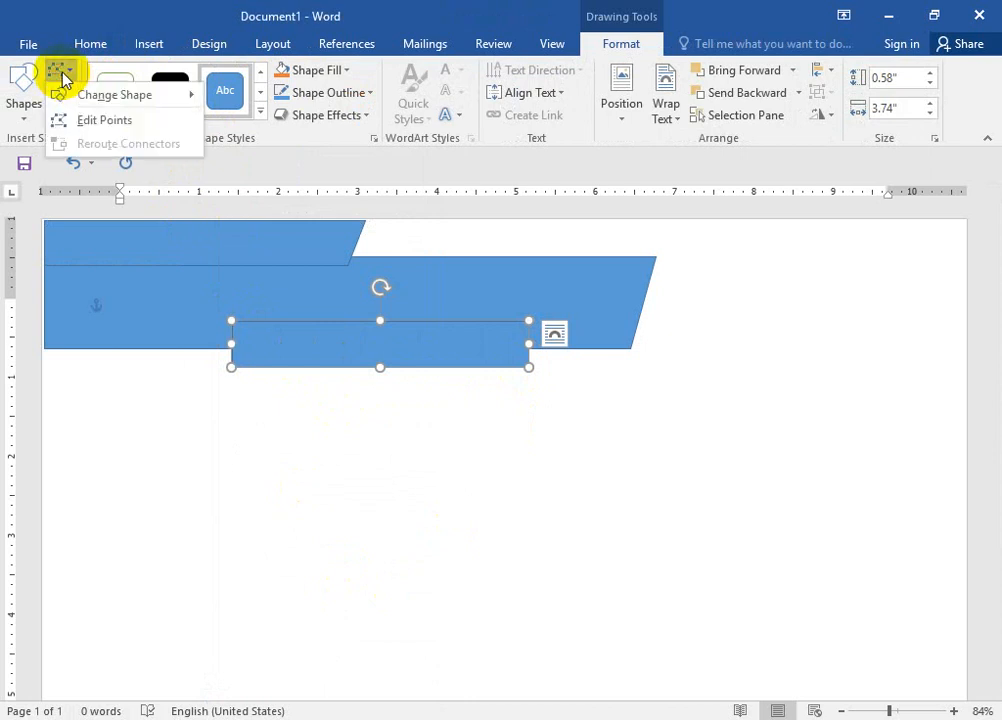
left_click(104, 119)
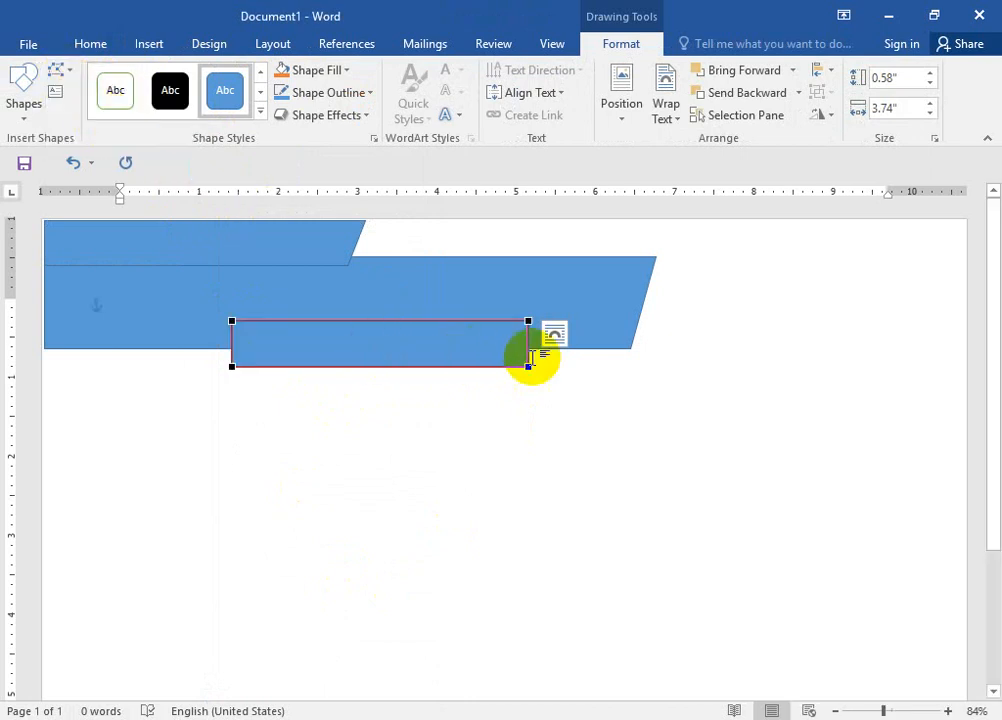
left_click_drag(512, 366, 512, 366)
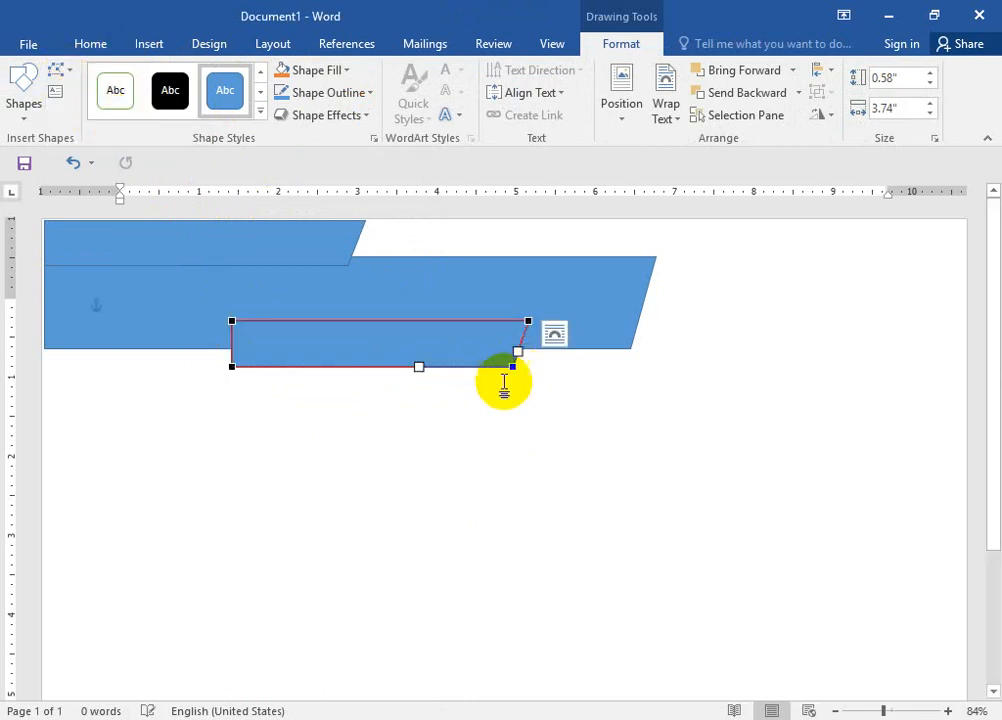
left_click(232, 366)
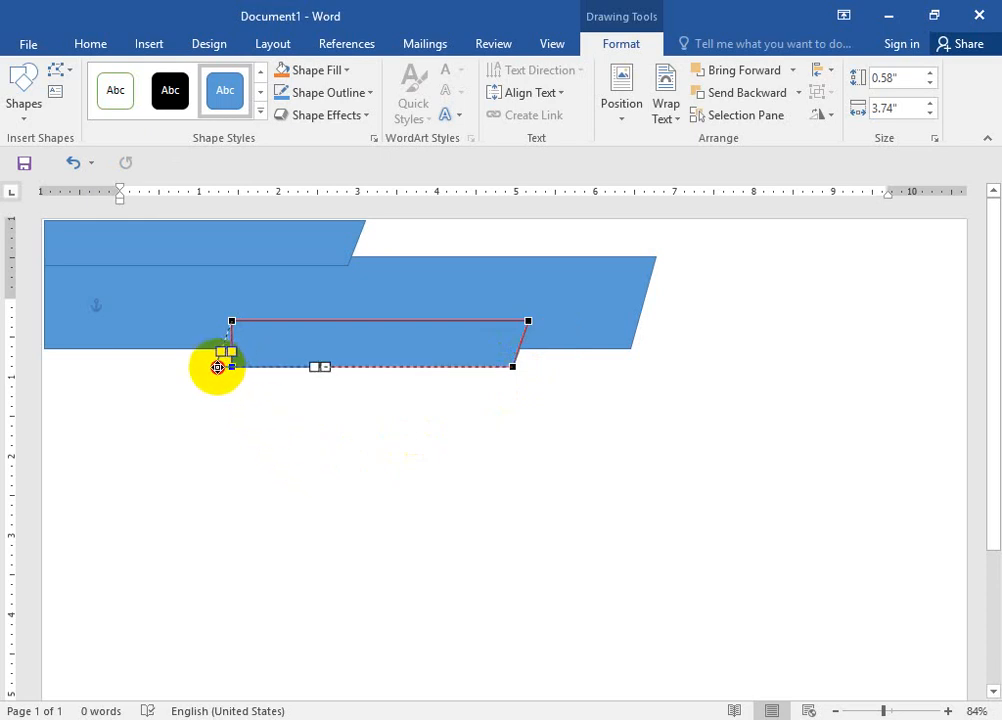
left_click_drag(217, 367, 217, 367)
left_click(400, 455)
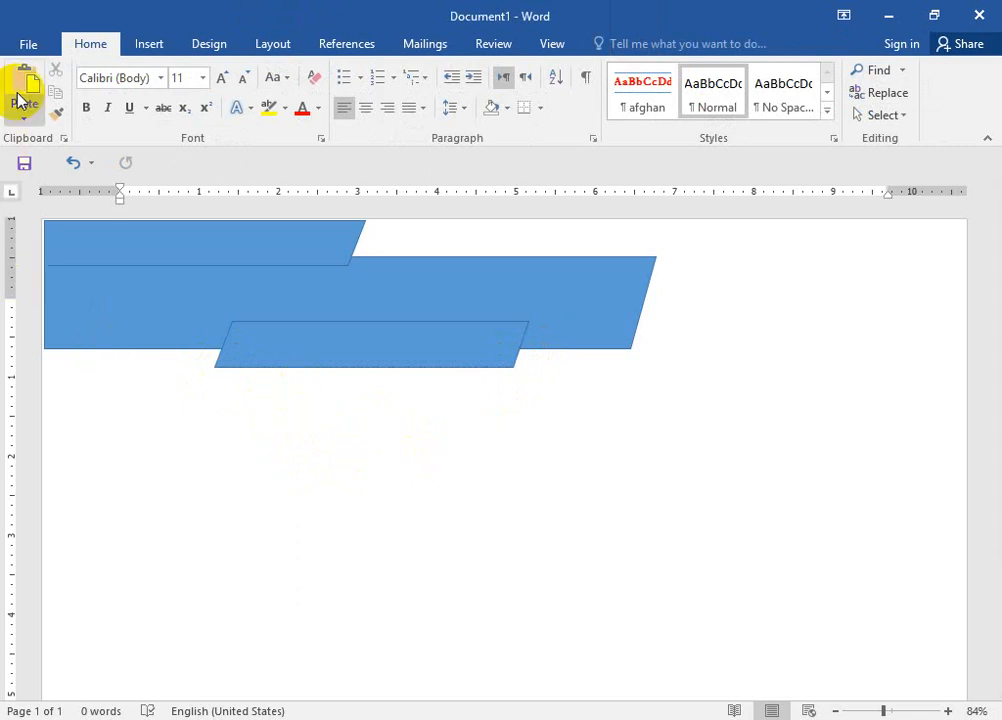
- Draw a tall rectangle about 1.04" wide and 1.62" high in the page's upper-right corner
left_click(150, 46)
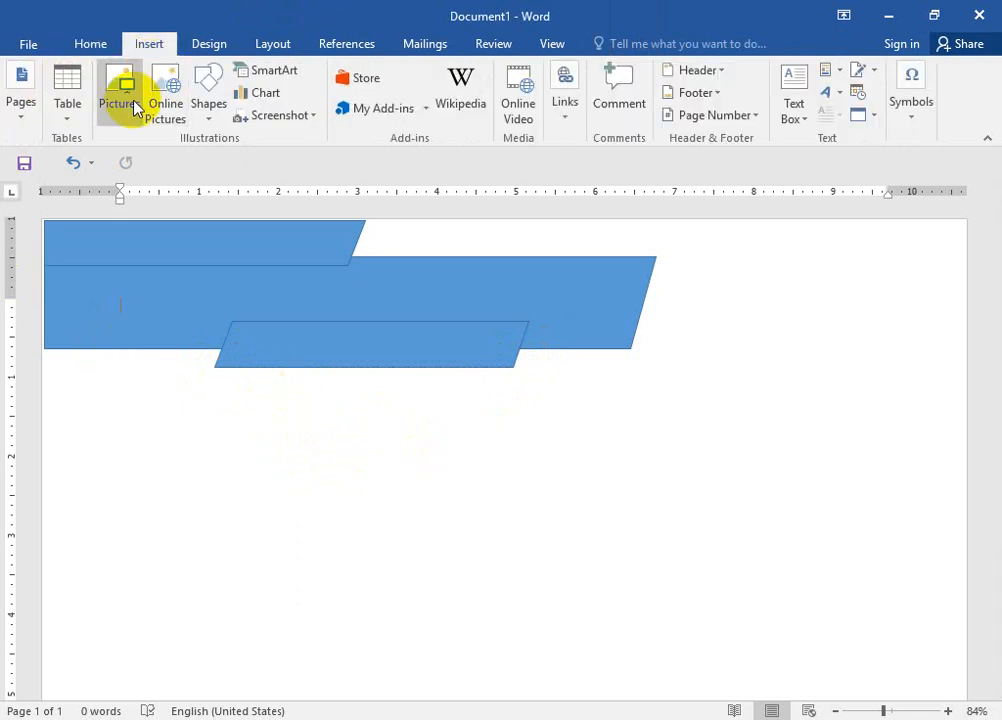
left_click(222, 128)
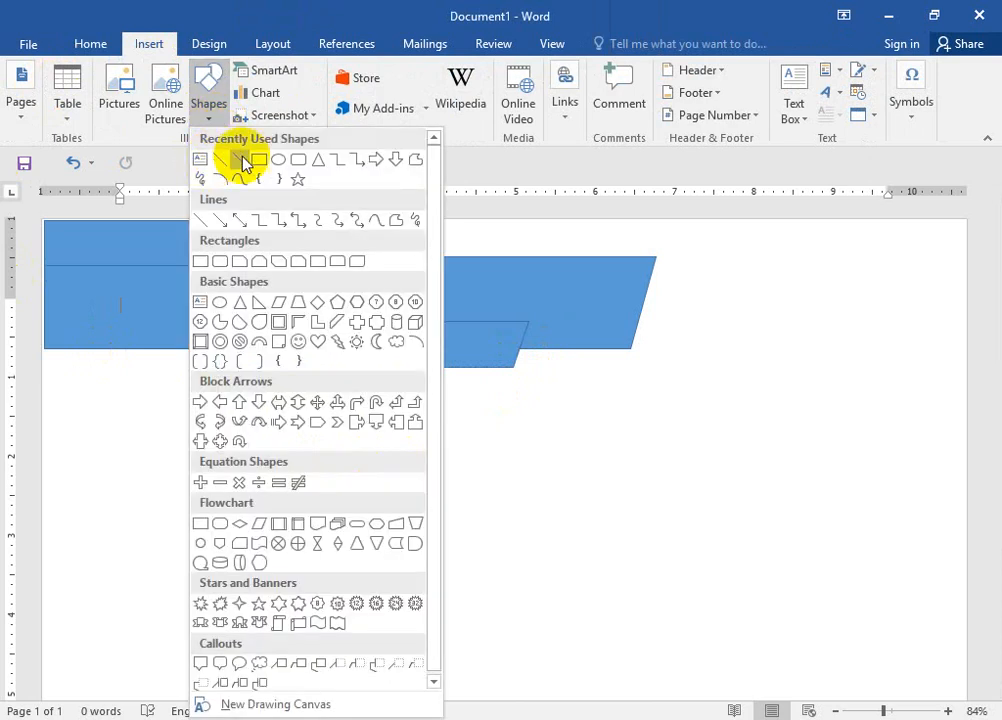
left_click(239, 157)
left_click_drag(886, 222, 966, 353)
- Edit the corner rectangle's points, moving its lower-left corner inward and upper-left corner outward, making it about 1.89" wide
left_click(72, 74)
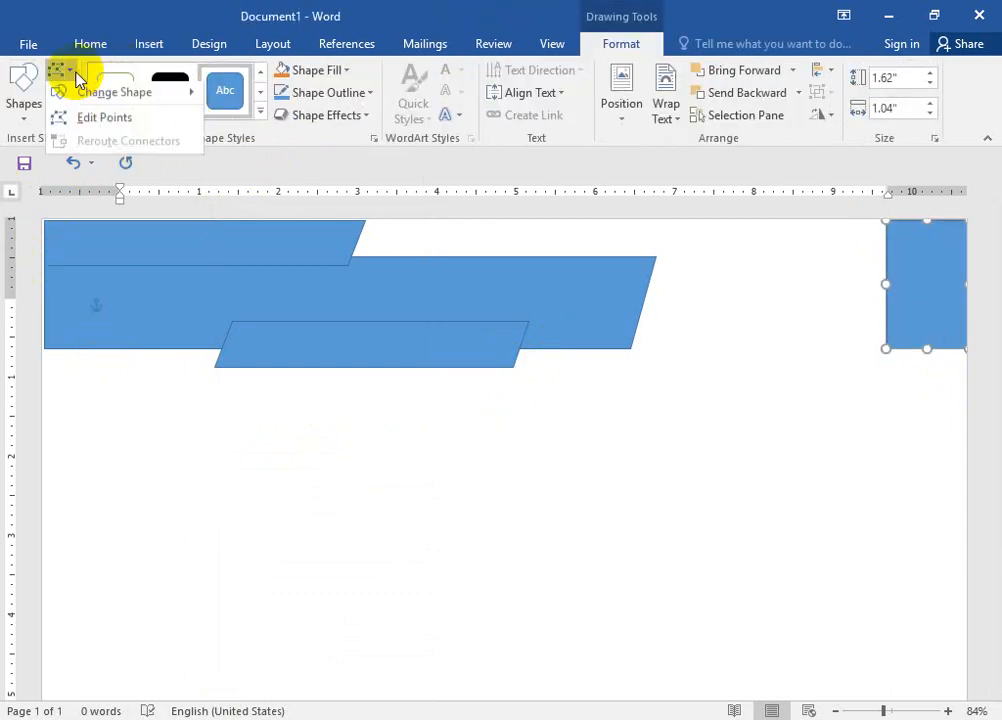
left_click(106, 119)
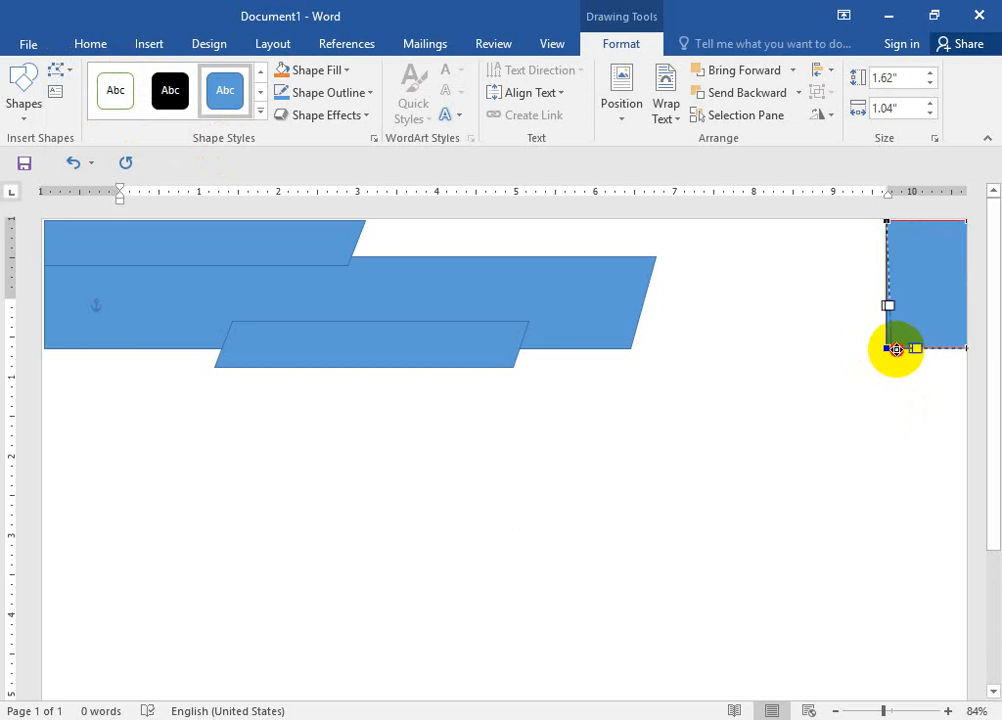
left_click_drag(914, 351, 914, 349)
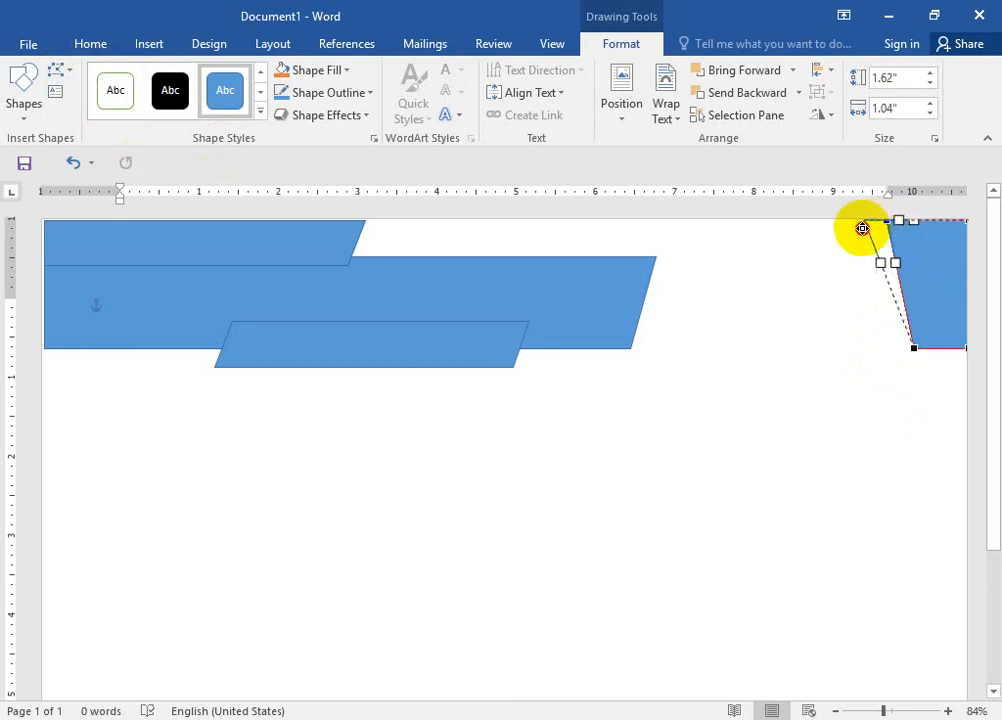
left_click_drag(862, 228, 819, 220)
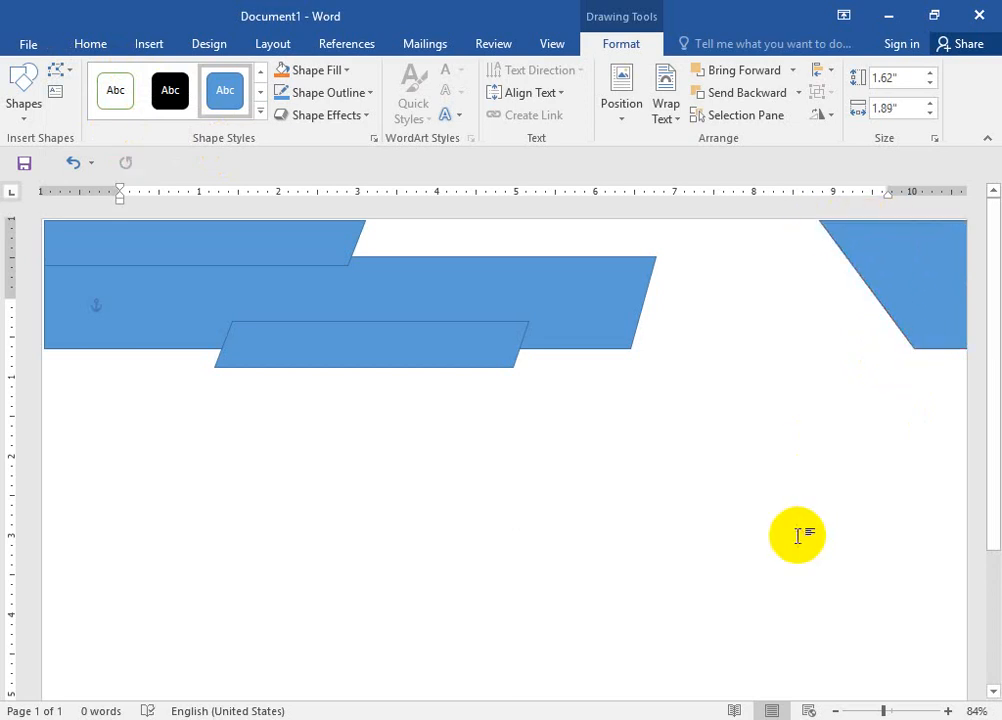
left_click(797, 536)
- Fill the short upper banner with a light blue theme color
left_click(260, 228)
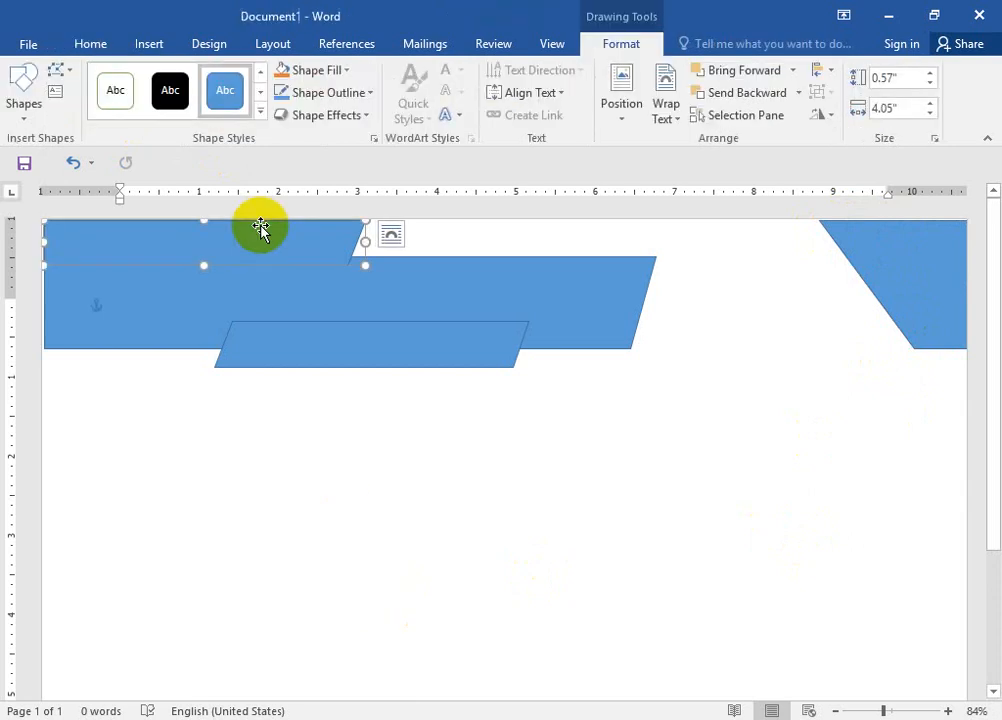
left_click(345, 71)
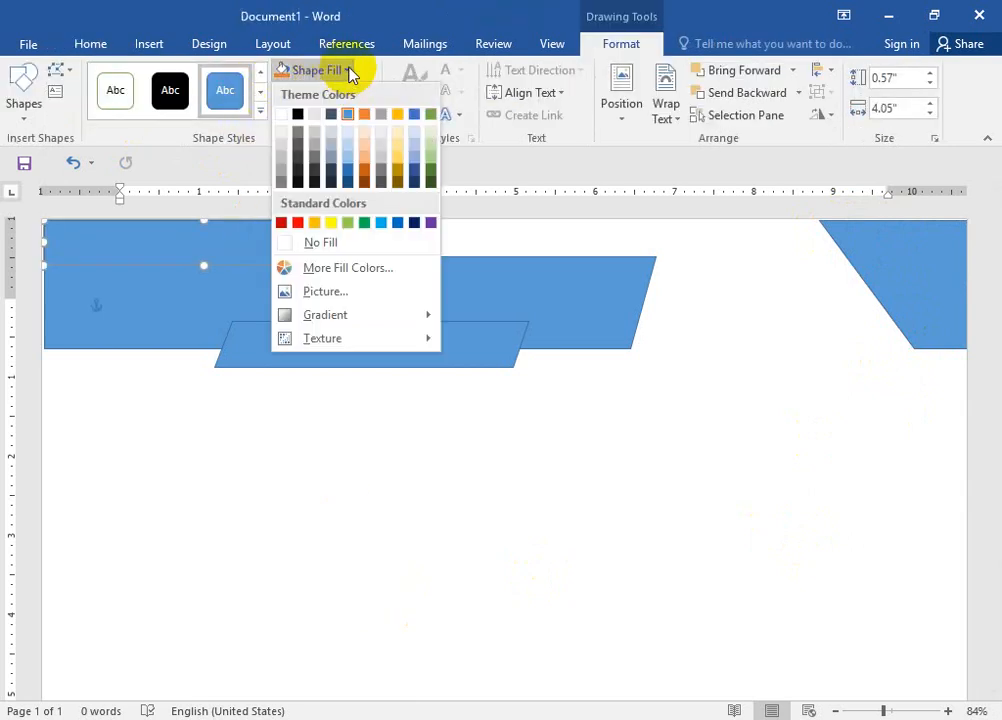
left_click(348, 158)
- Fill the large middle banner with a dark blue theme color
left_click(445, 275)
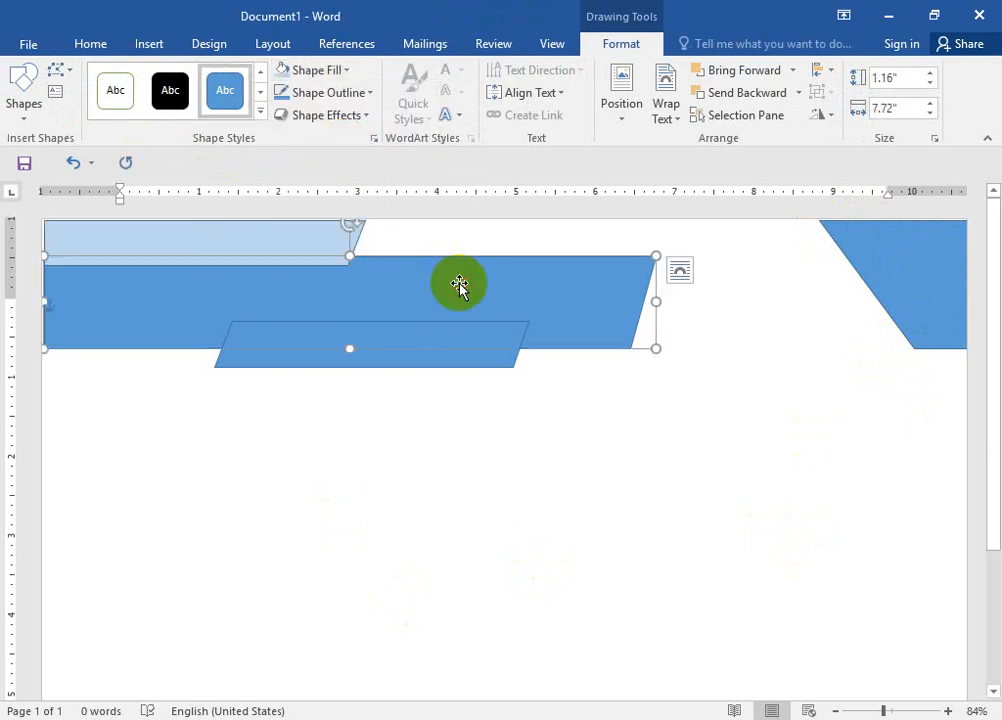
left_click(346, 70)
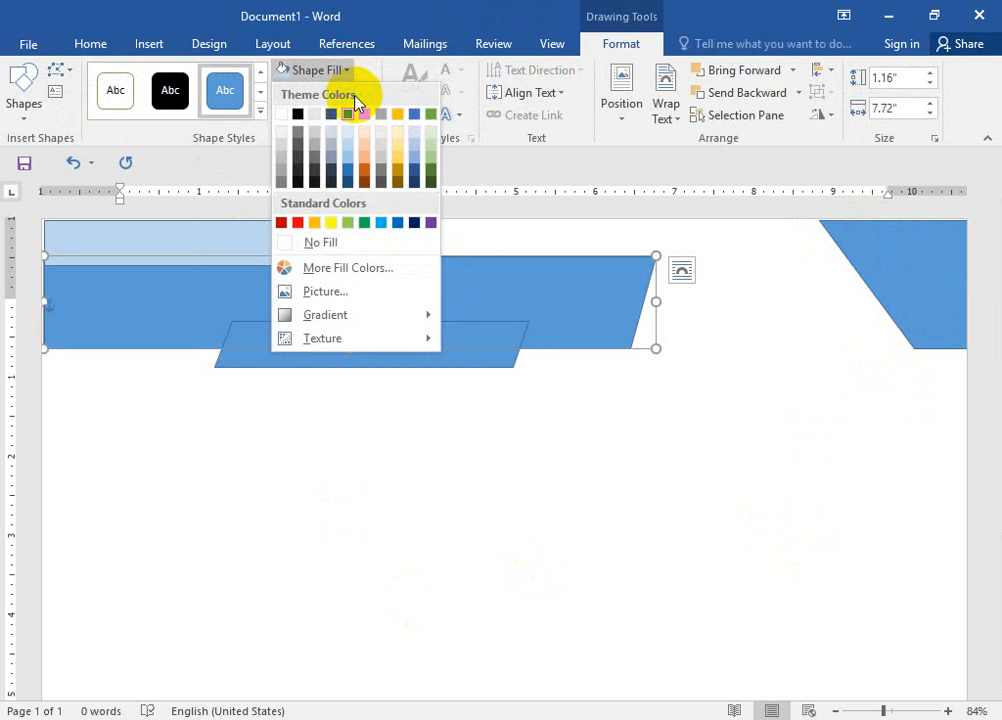
left_click(414, 172)
- Fill the small parallelogram on the large banner's lower edge with a medium-dark blue theme color
left_click(497, 360)
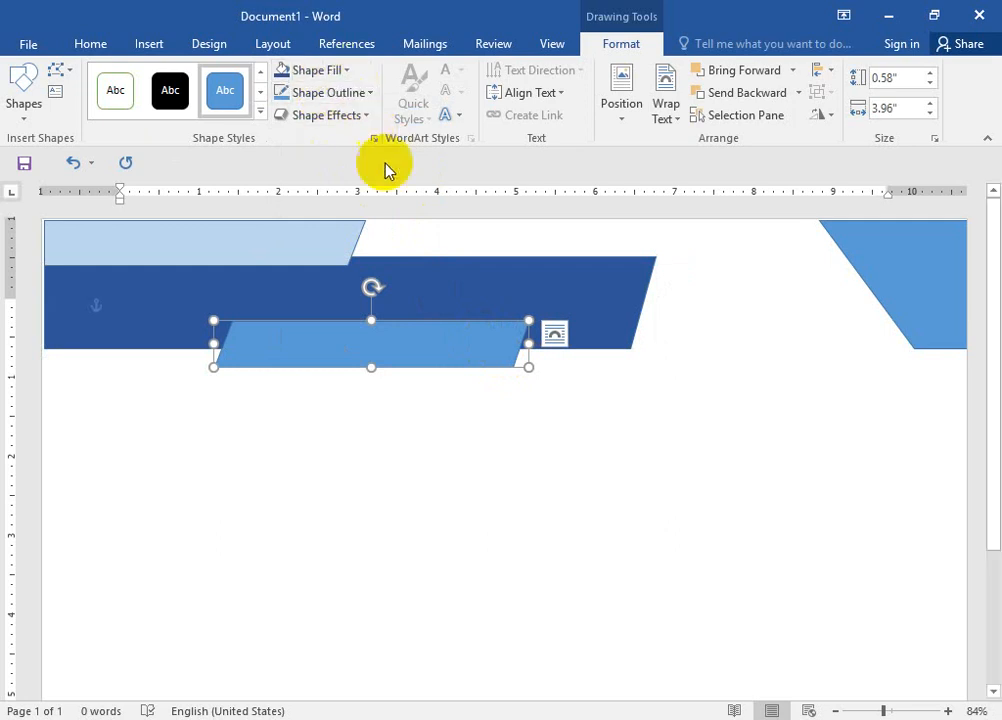
left_click(343, 67)
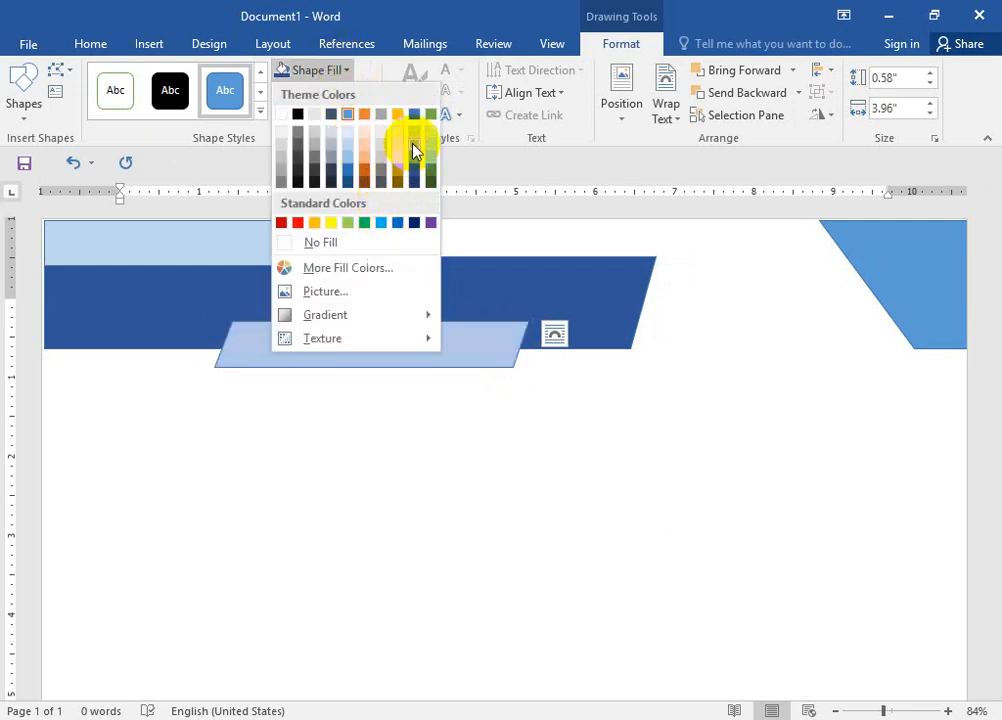
left_click(355, 172)
left_click(472, 448)
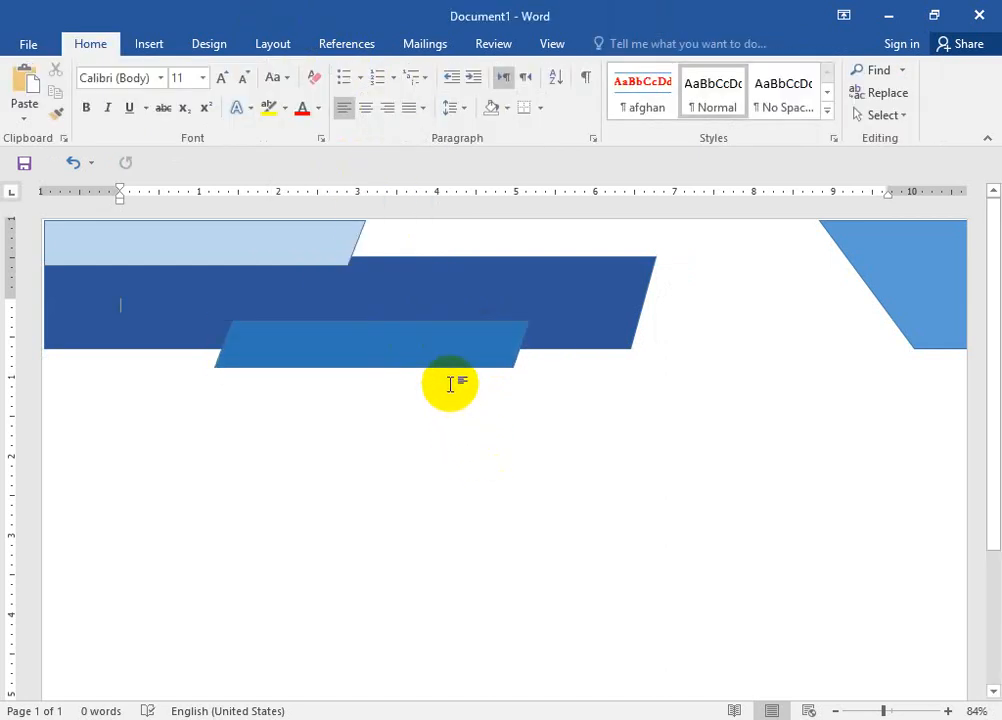
- Copy the small parallelogram's formatting onto the large middle banner with Format Painter
left_click(438, 340)
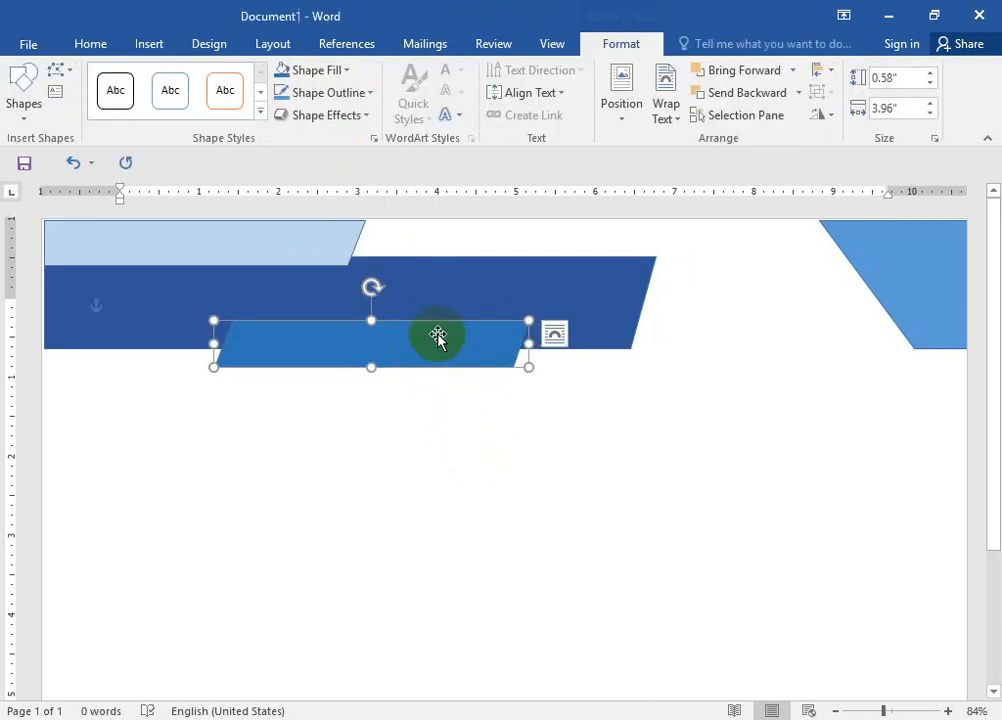
left_click(81, 52)
left_click(56, 114)
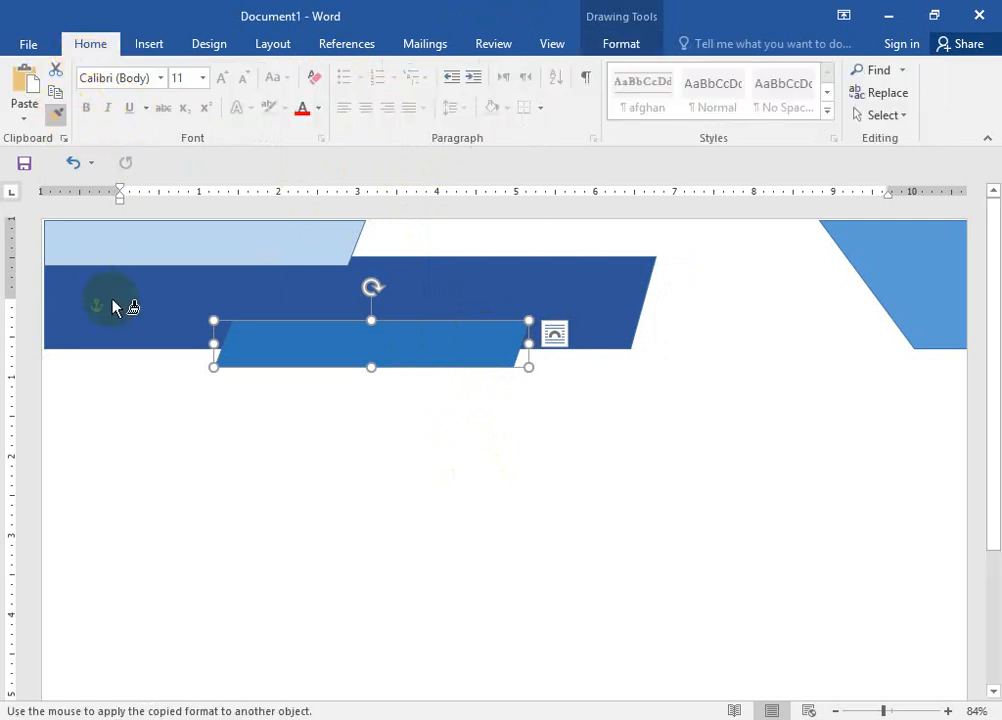
left_click(112, 307)
- Change the small parallelogram's fill to a lighter blue that contrasts with the large banner
left_click(425, 362)
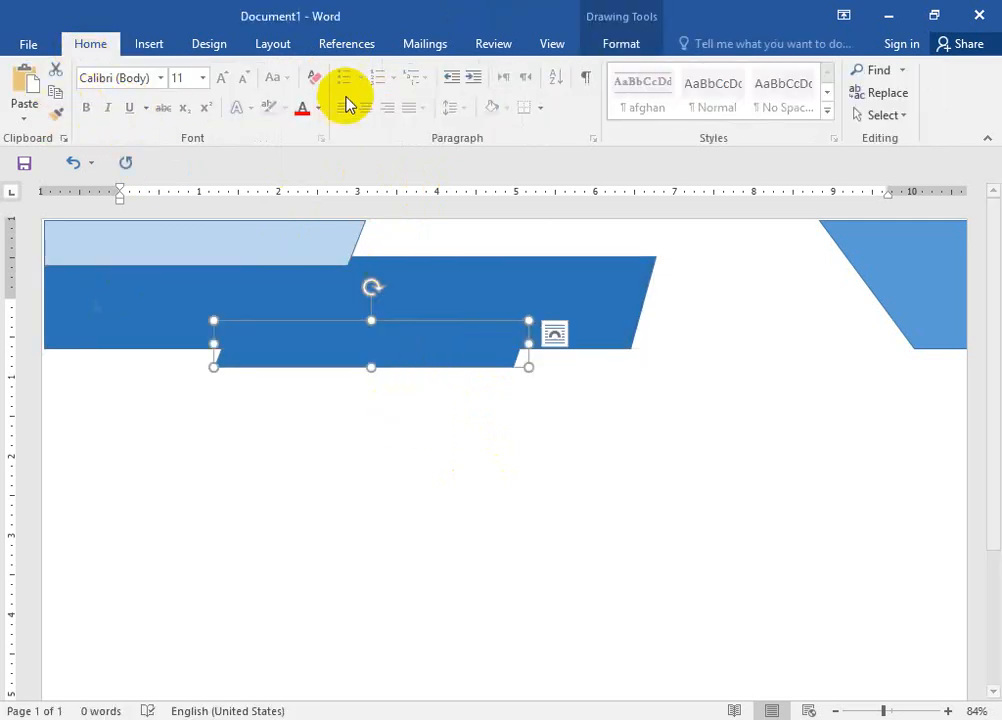
left_click(600, 48)
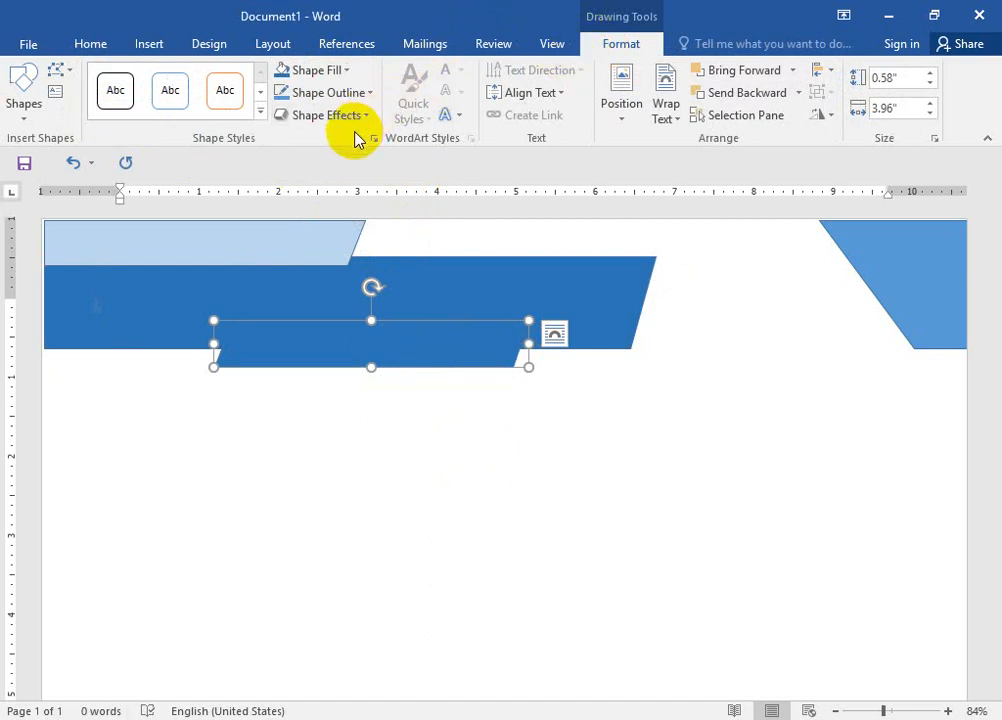
left_click(346, 70)
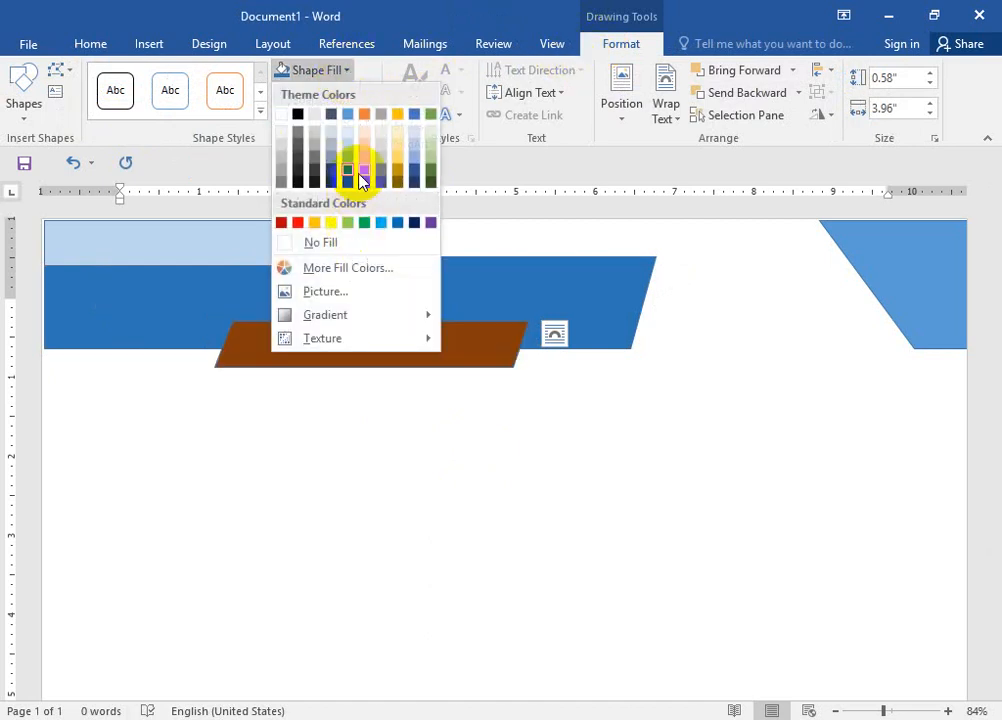
left_click(347, 163)
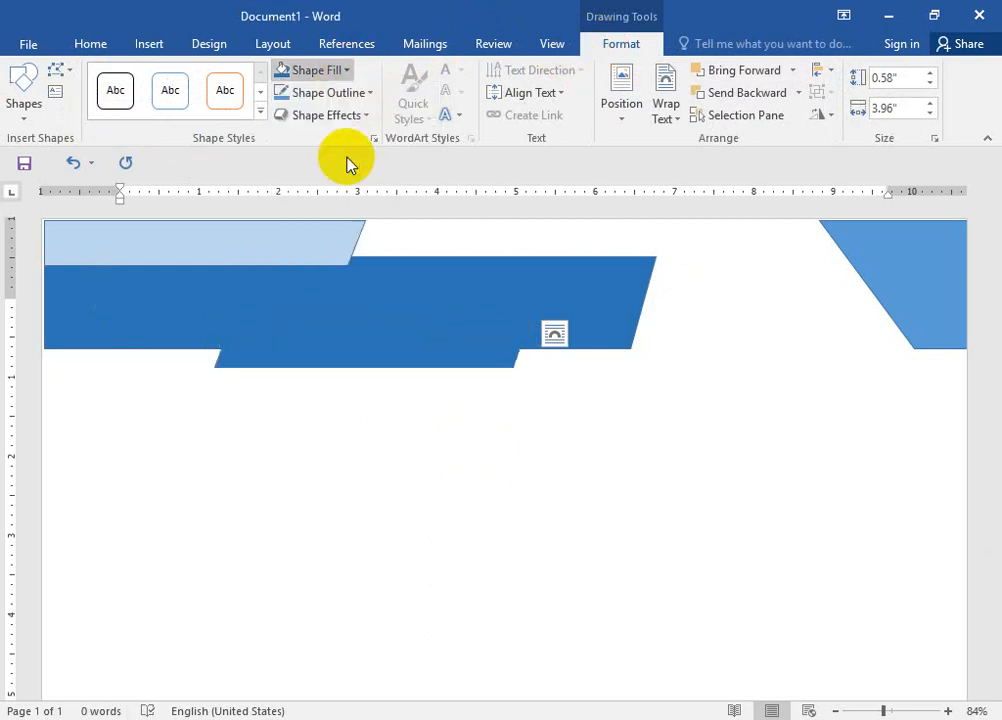
left_click(541, 501)
- Copy the large banner's formatting onto the slanted shape in the page's upper-right corner with Format Painter
left_click(854, 239)
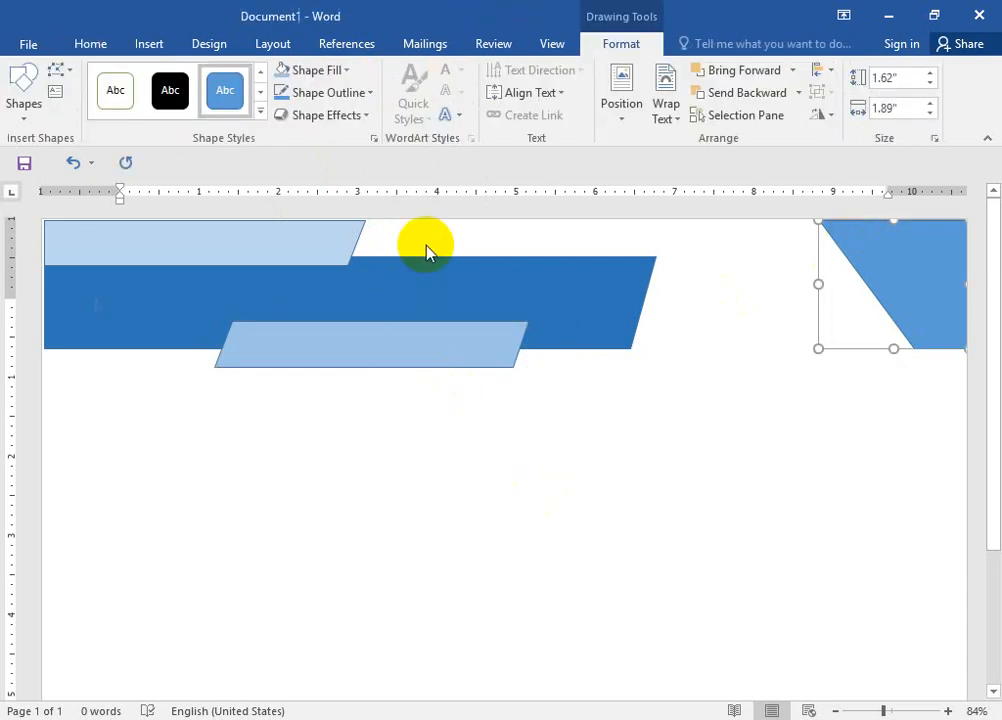
left_click(148, 289)
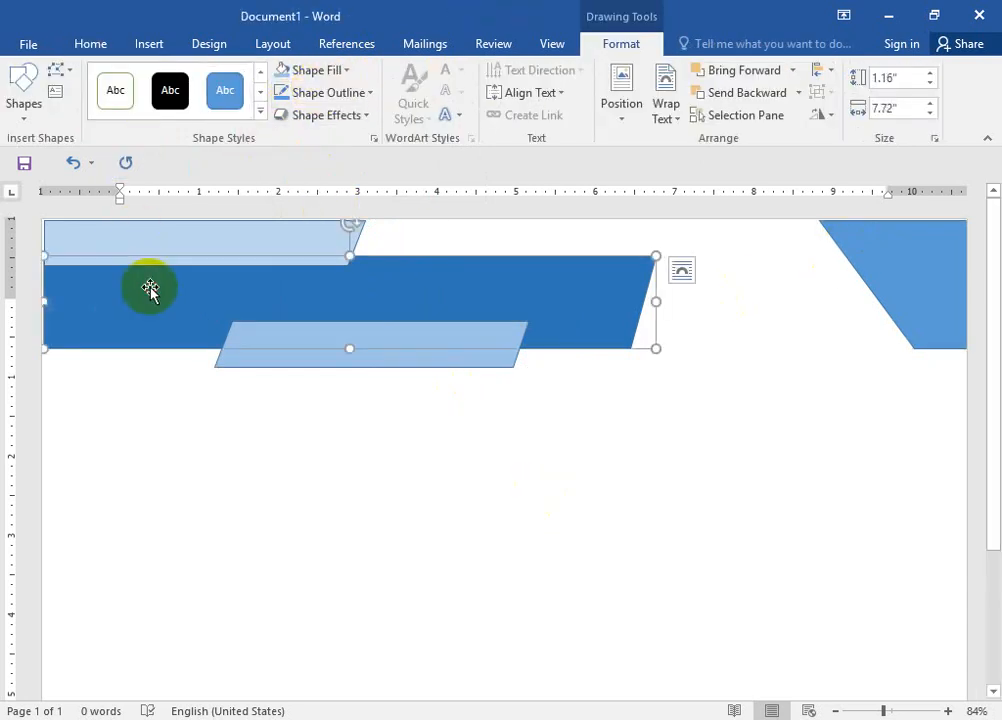
left_click(92, 46)
left_click(62, 114)
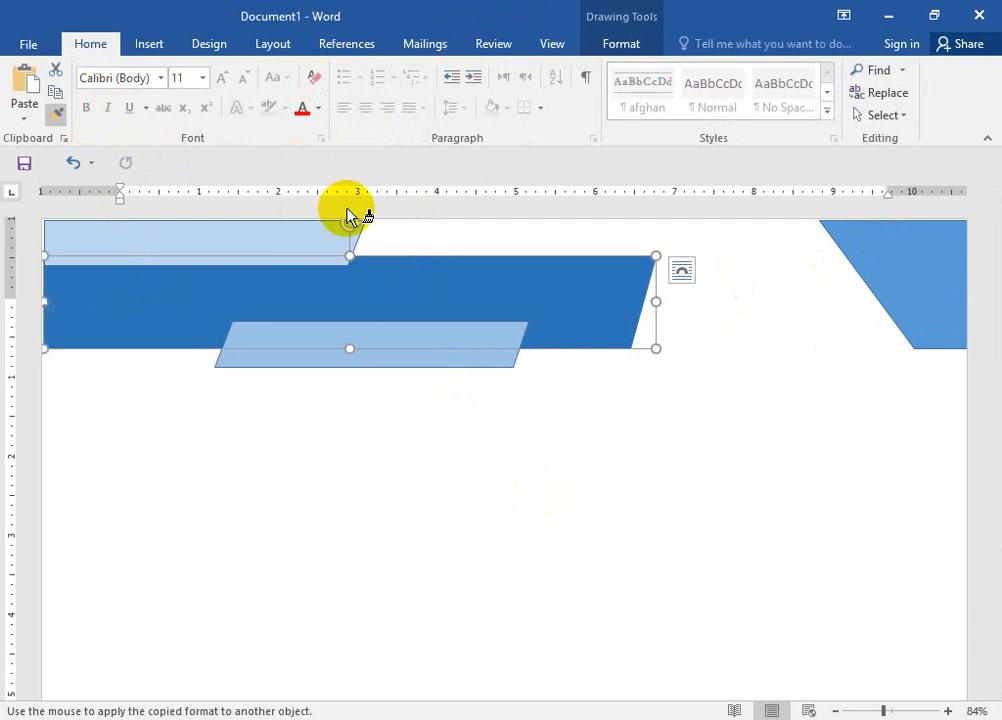
left_click(872, 259)
left_click(708, 525)
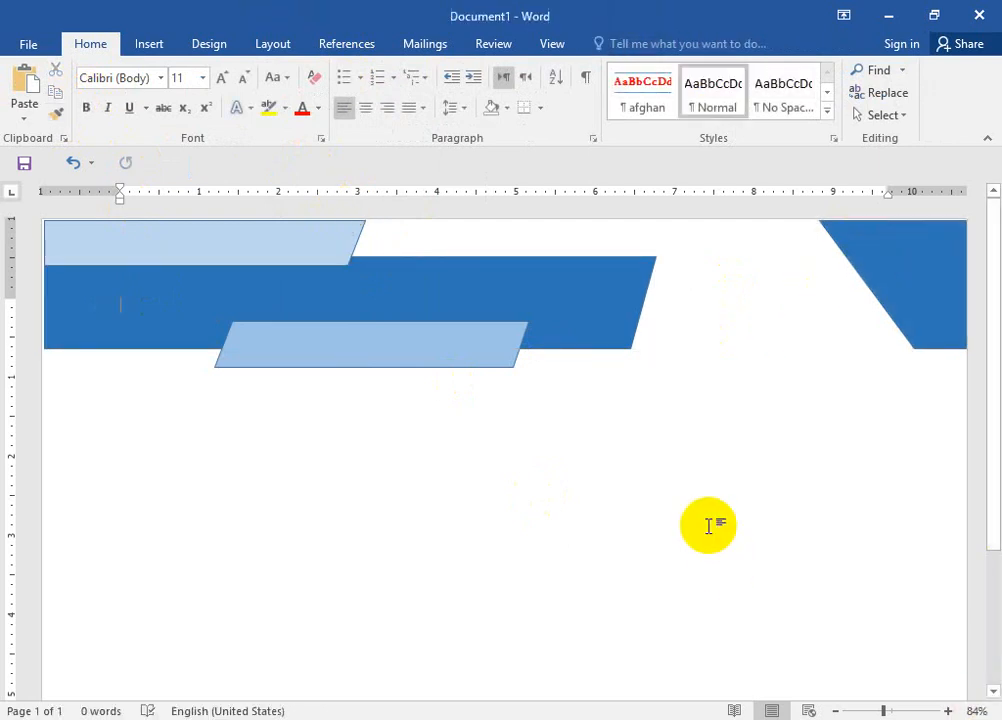
- Remove the outlines from the light blue upper banner and the small parallelogram
left_click(266, 255)
left_click(621, 44)
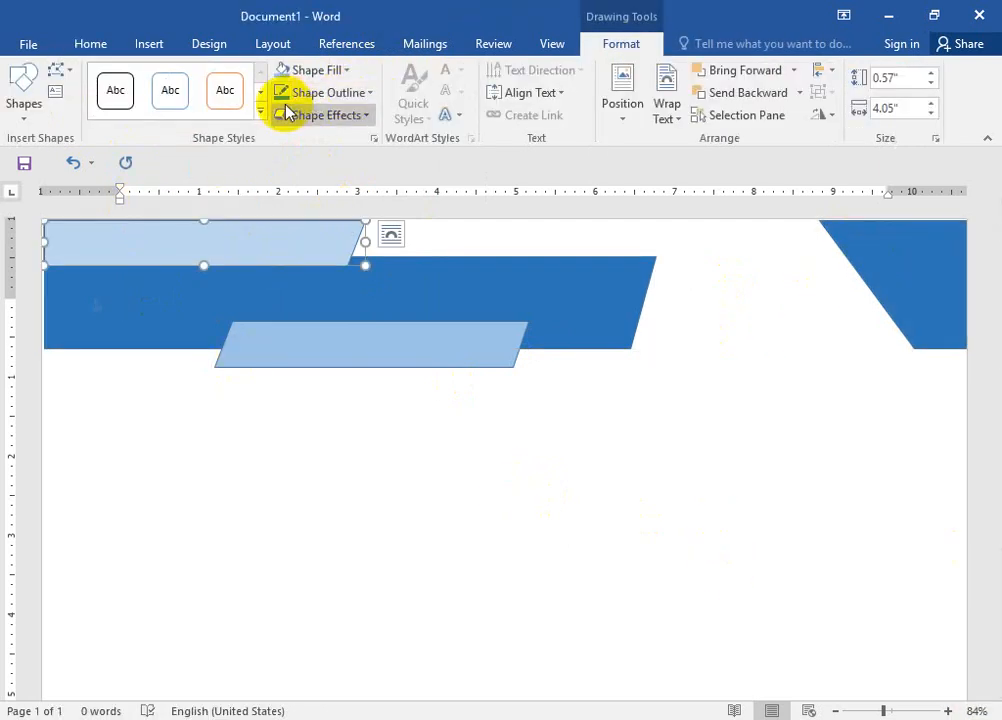
left_click(346, 72)
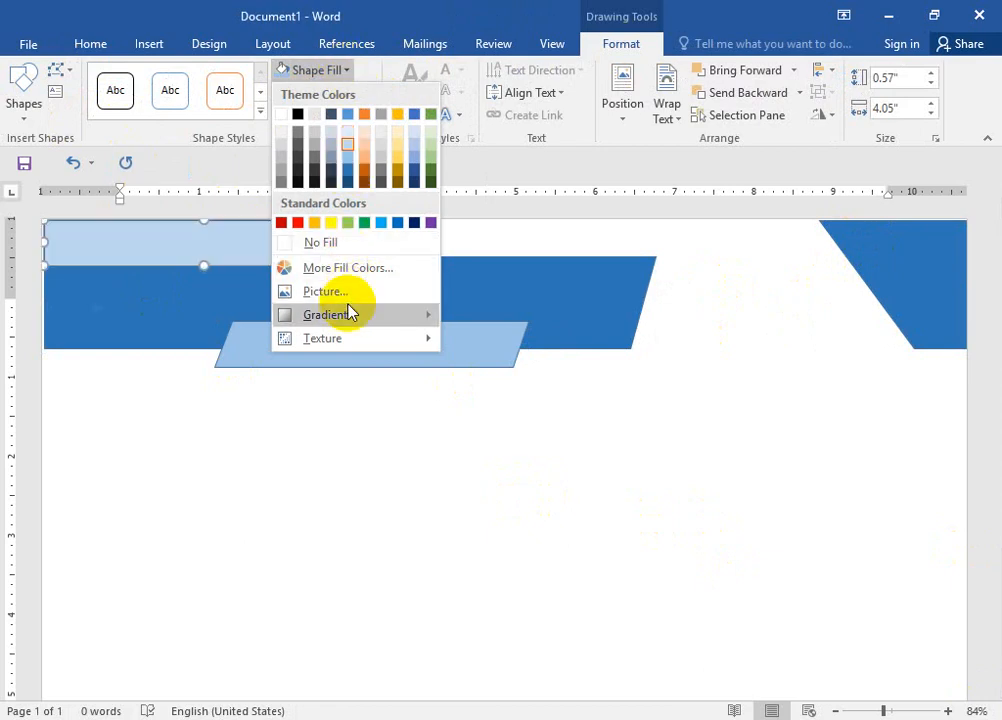
left_click(478, 163)
left_click(367, 93)
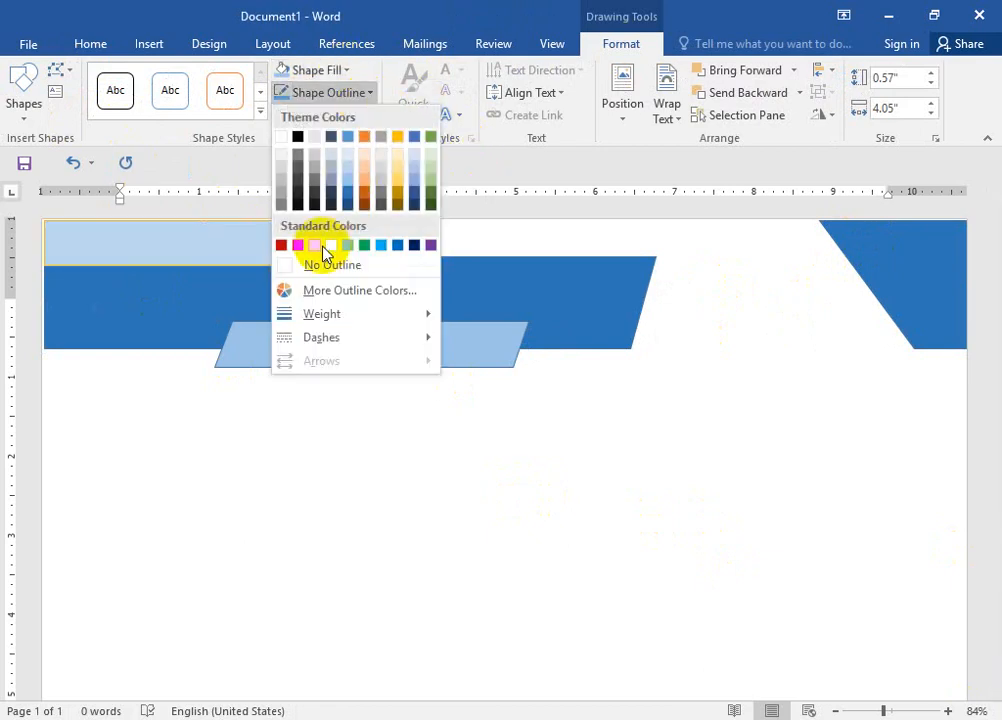
left_click(332, 265)
left_click(351, 333)
left_click(369, 93)
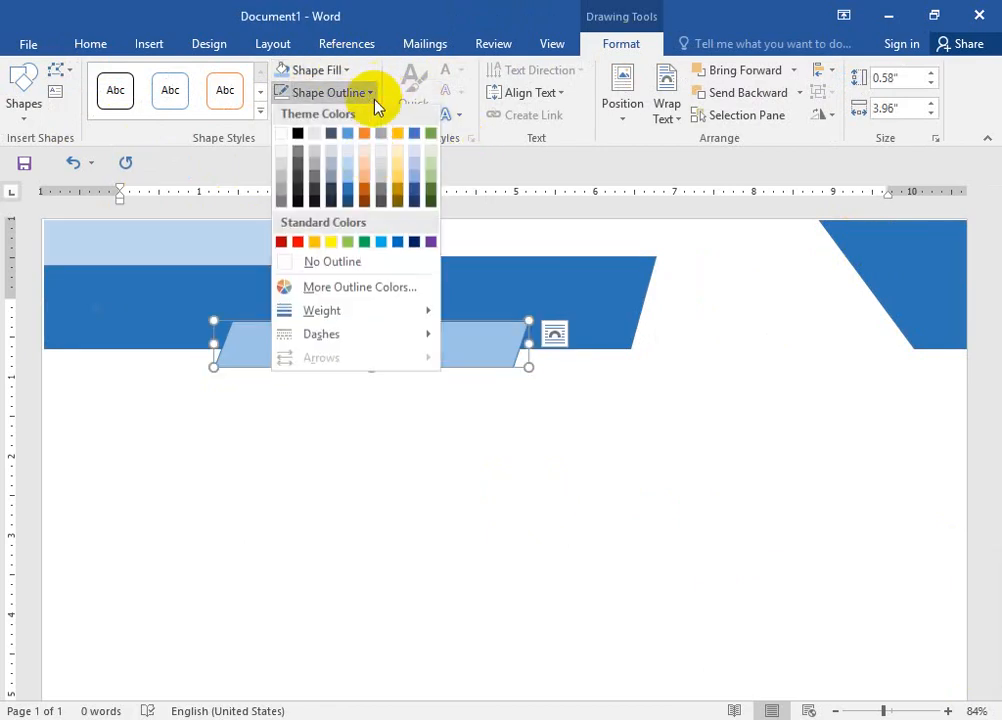
left_click(711, 306)
- Remove the outlines from the large middle banner and the slanted shape in the upper-right corner
left_click(590, 297)
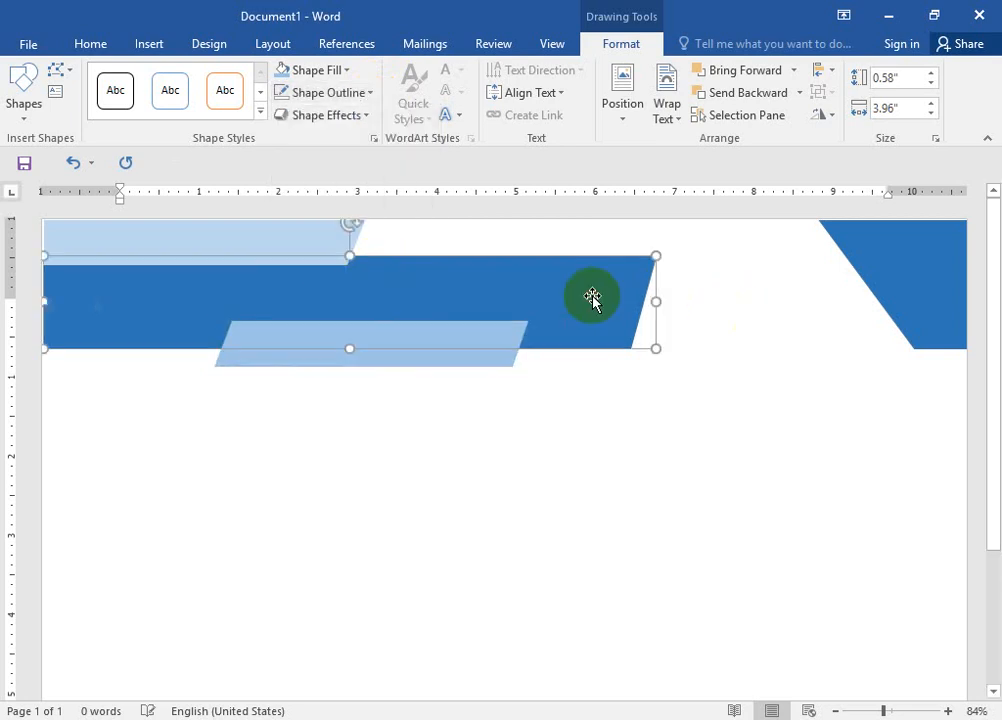
left_click(366, 93)
left_click(364, 266)
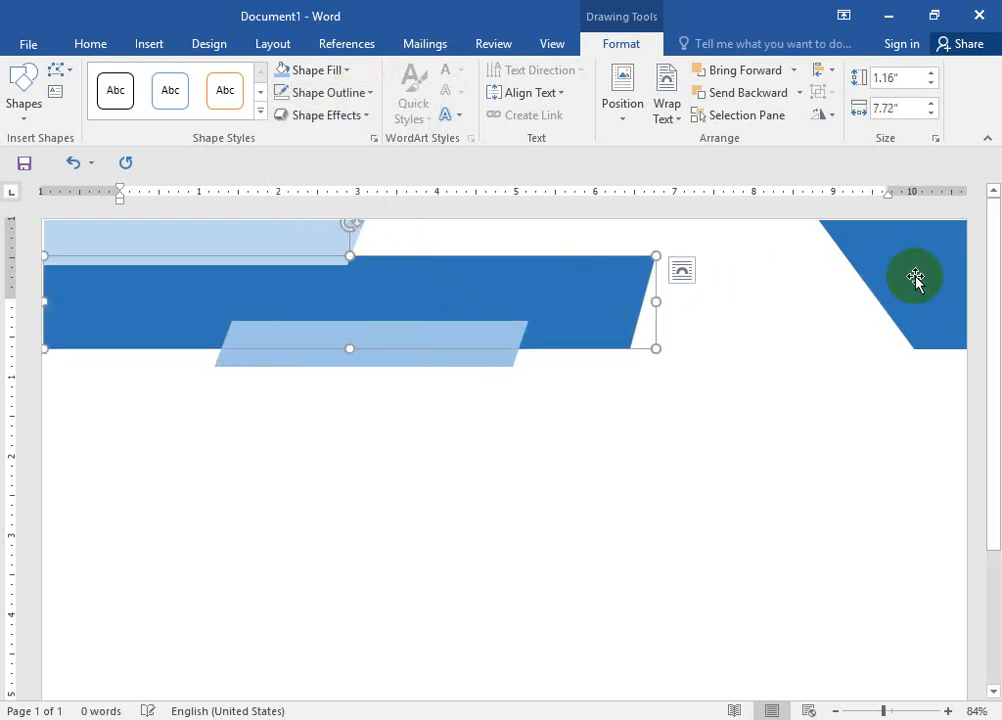
left_click(915, 277)
left_click(369, 93)
left_click(342, 266)
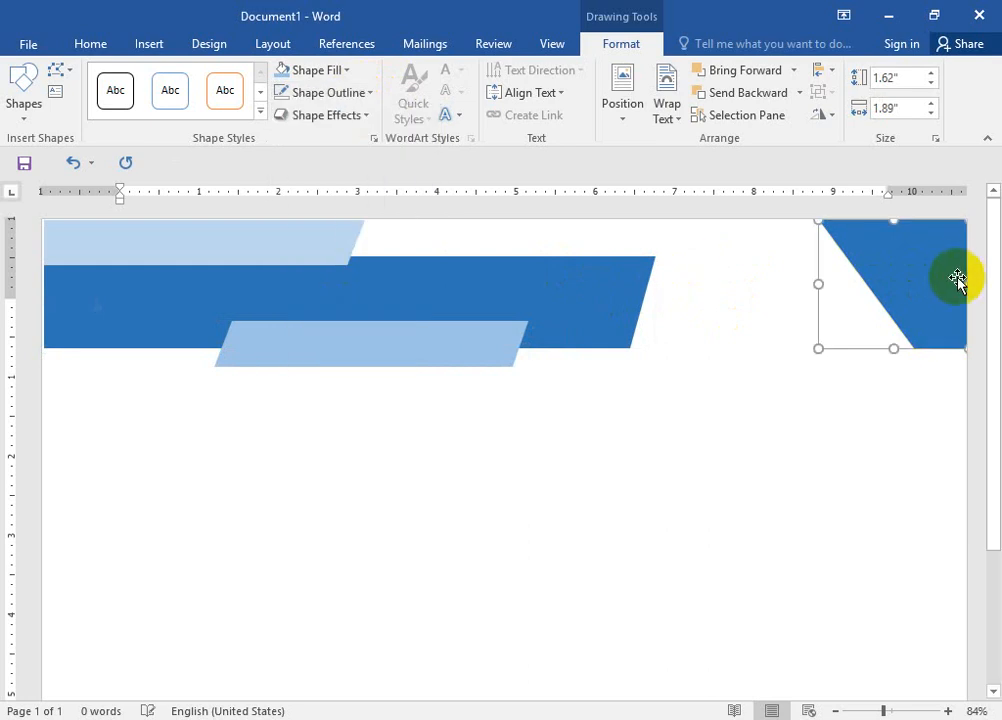
- Try a bevel effect on the small light blue parallelogram and undo it
left_click(327, 343)
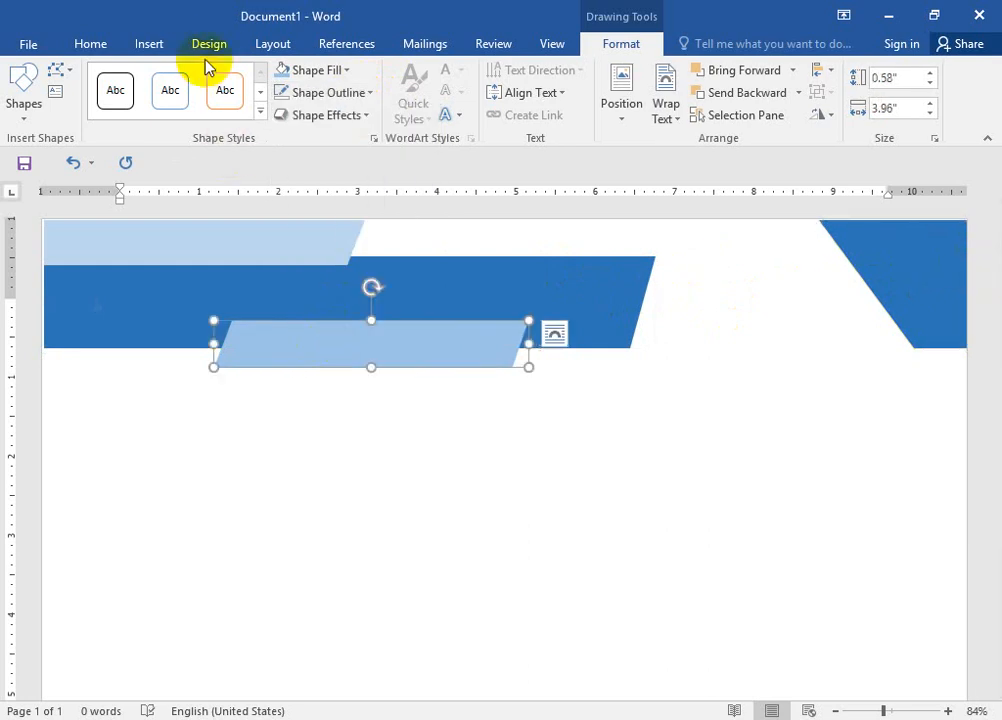
left_click(361, 117)
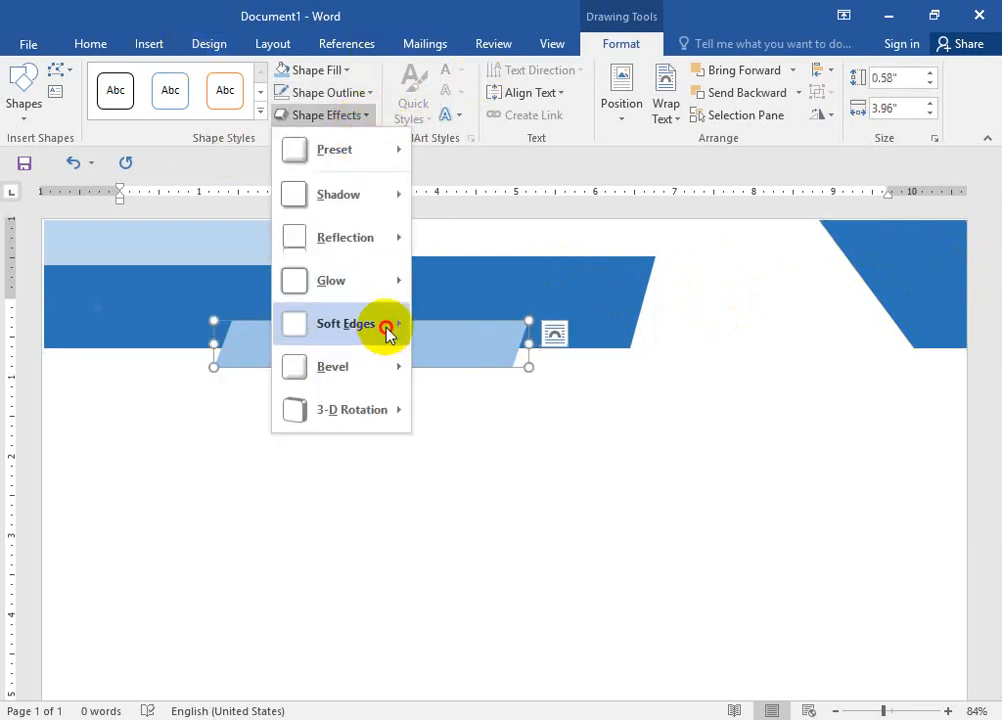
left_click(389, 362)
left_click(510, 488)
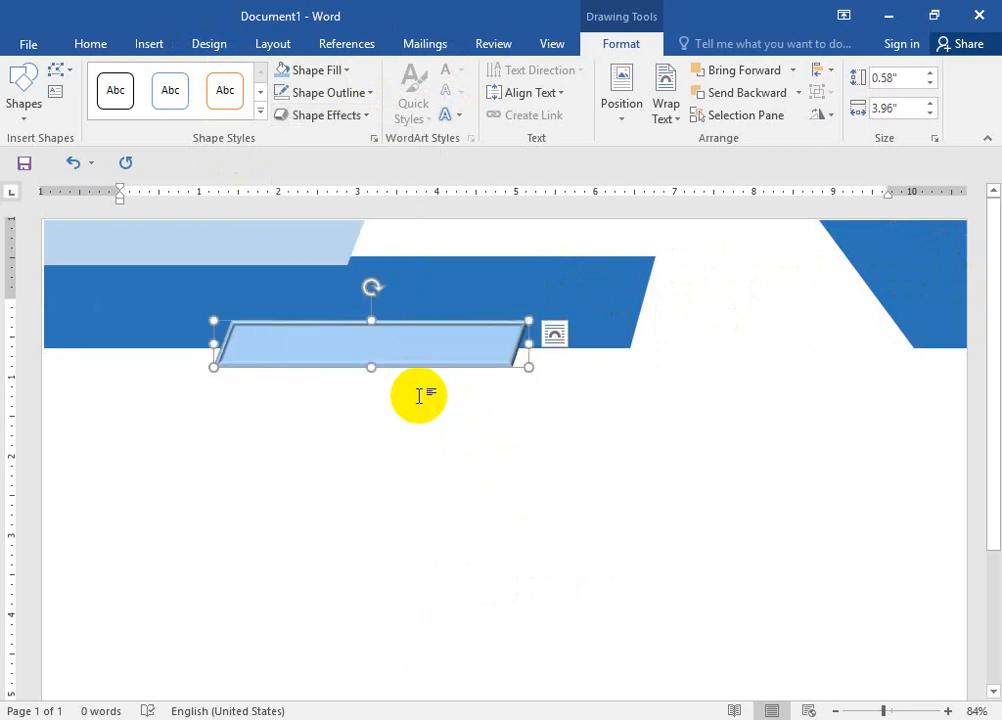
key("ctrl+z")
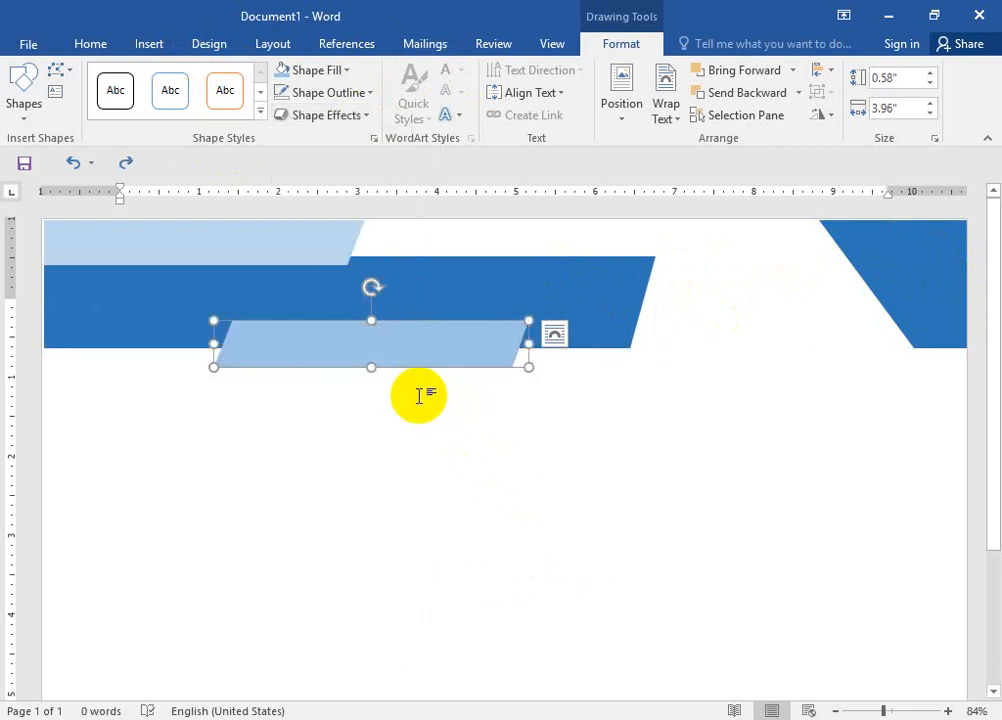
- Apply an inset-style bevel effect to the large middle banner
left_click(454, 271)
left_click(318, 71)
left_click(318, 71)
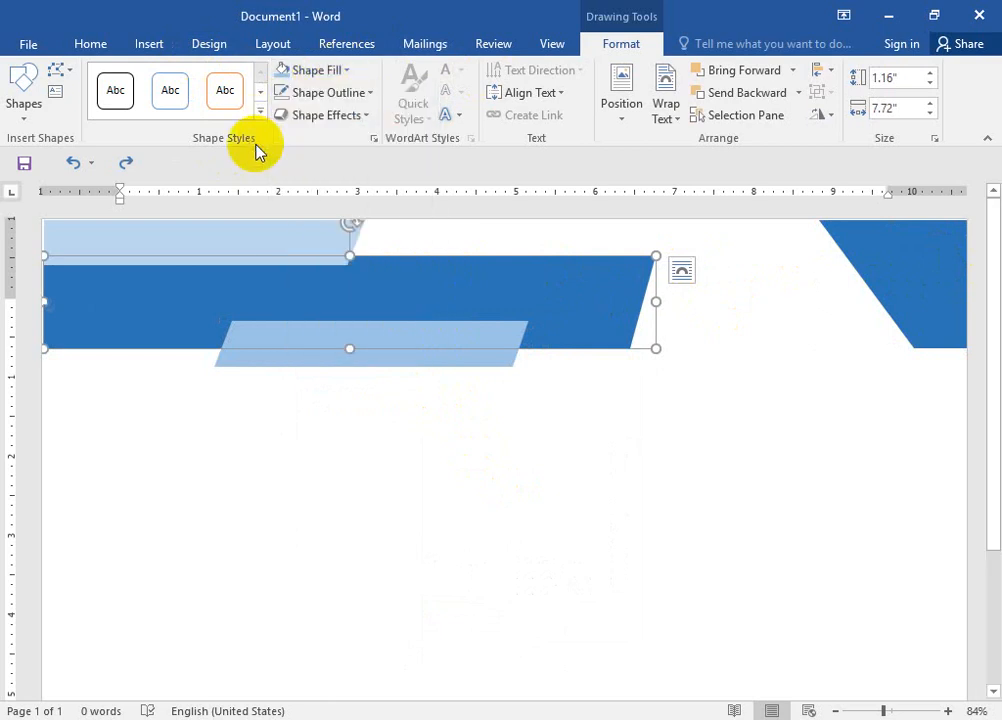
left_click(310, 116)
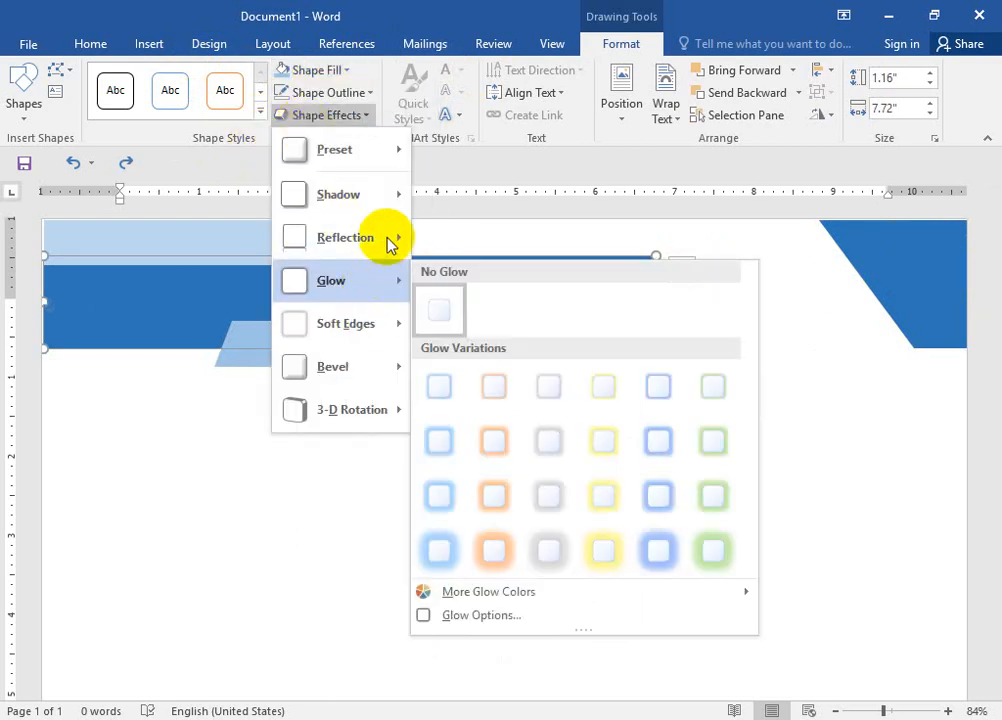
mouse_move(372, 343)
mouse_move(394, 372)
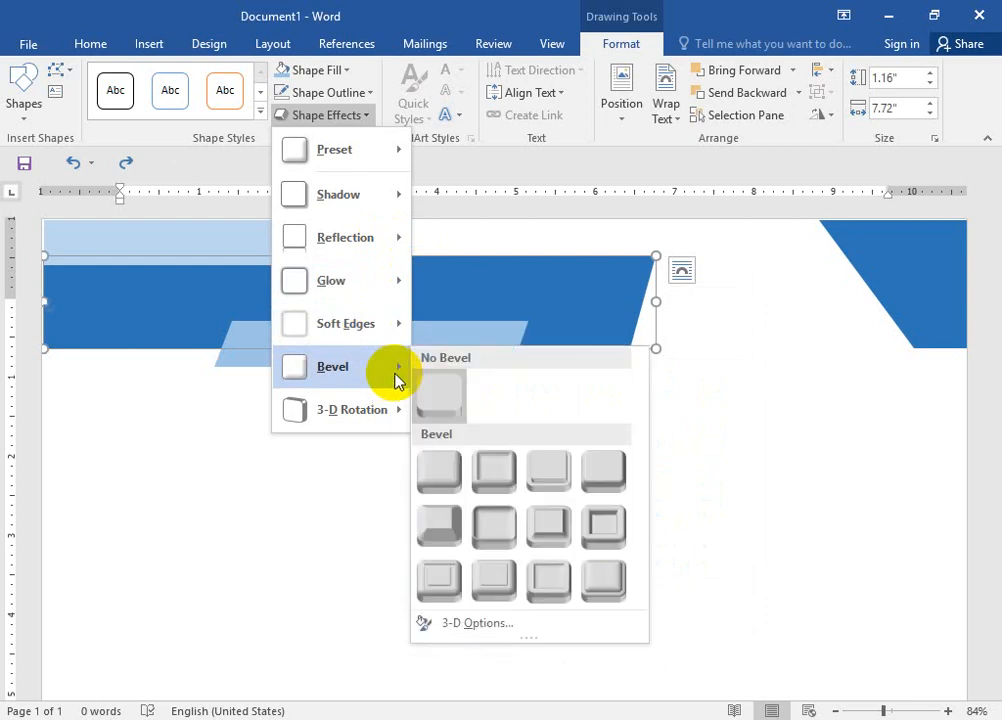
left_click(486, 466)
left_click(711, 434)
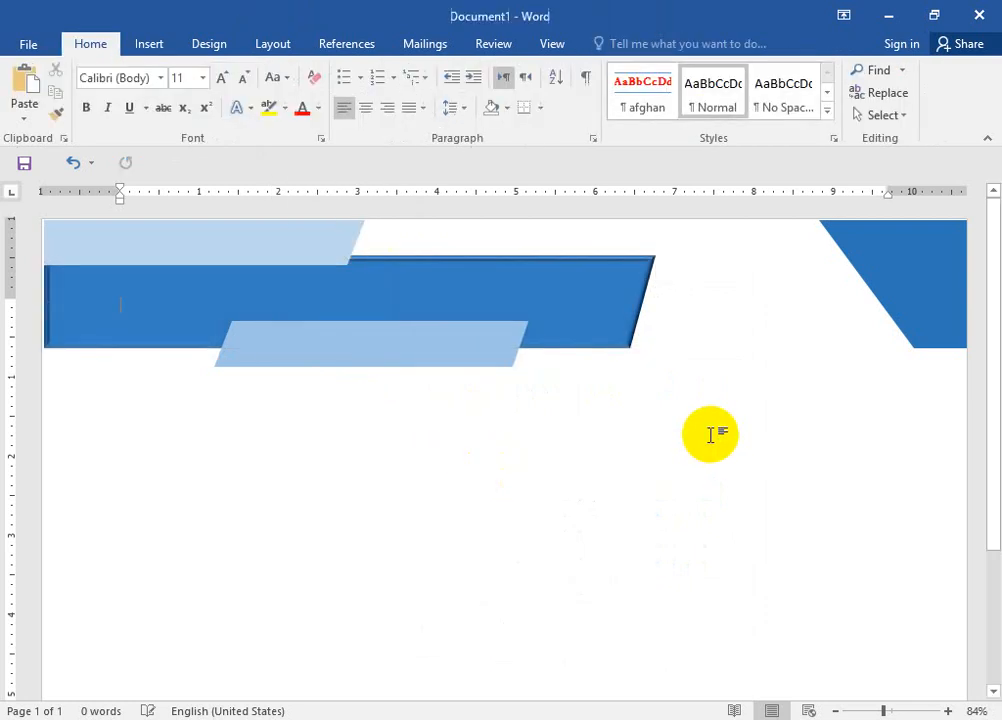
left_click(342, 250)
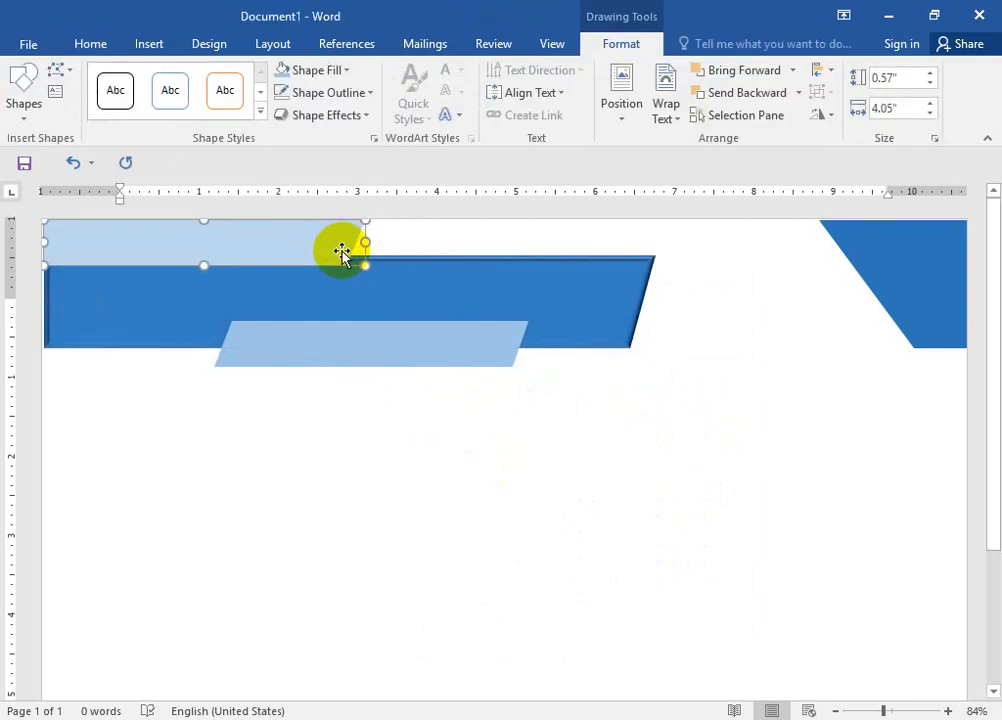
- Enter "Shah Computer House" in 24-point text on the blank page area below the header shapes
left_click(353, 380)
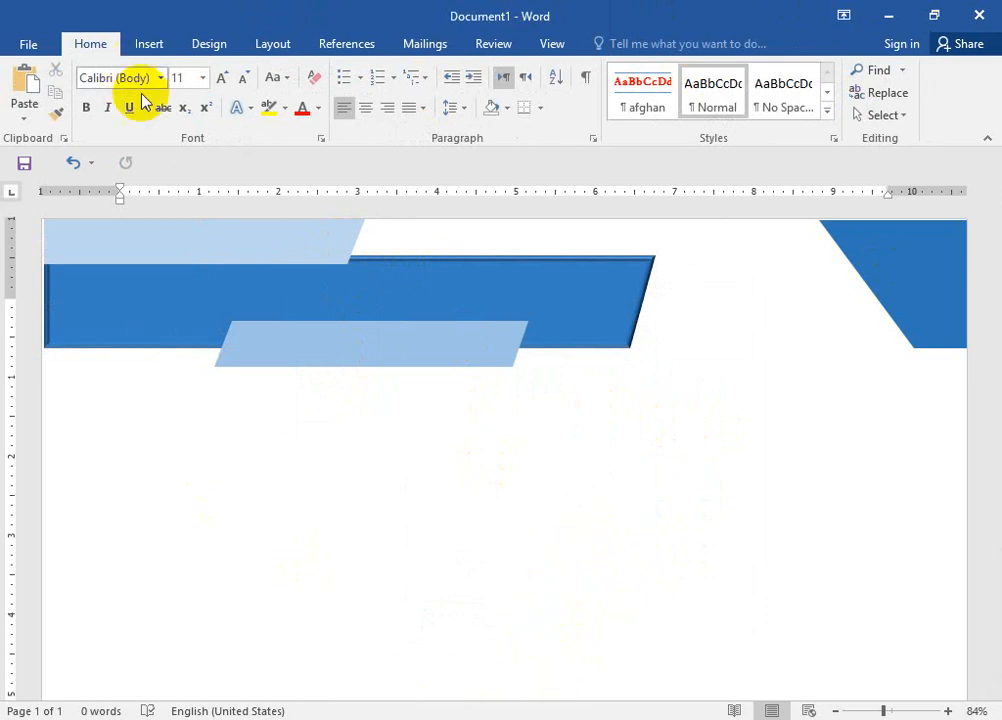
left_click(86, 107)
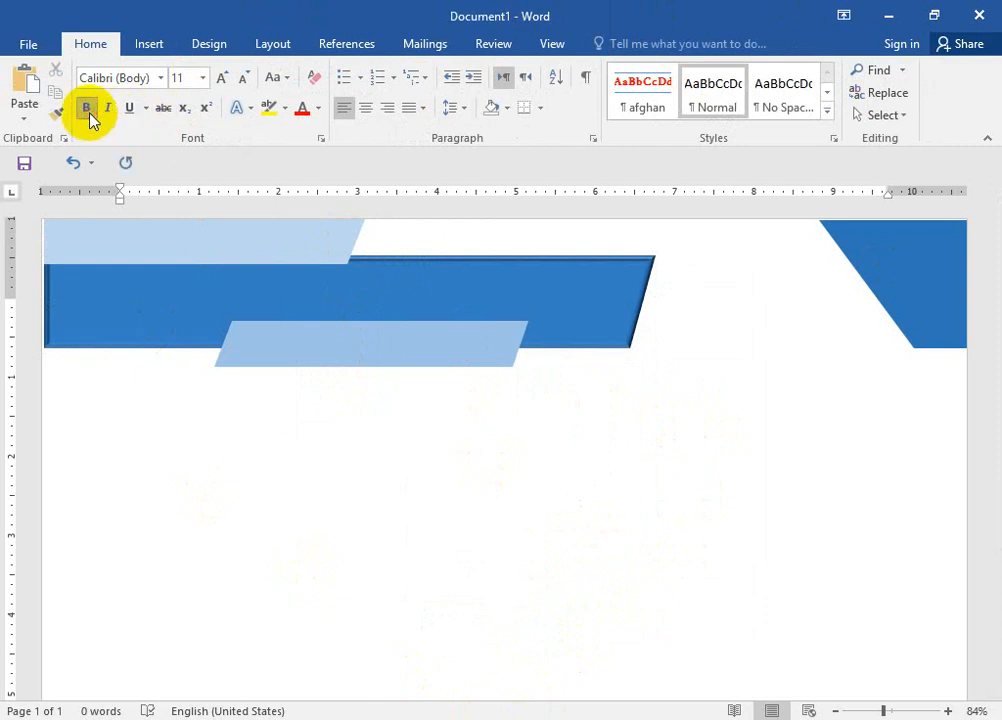
left_click(405, 480)
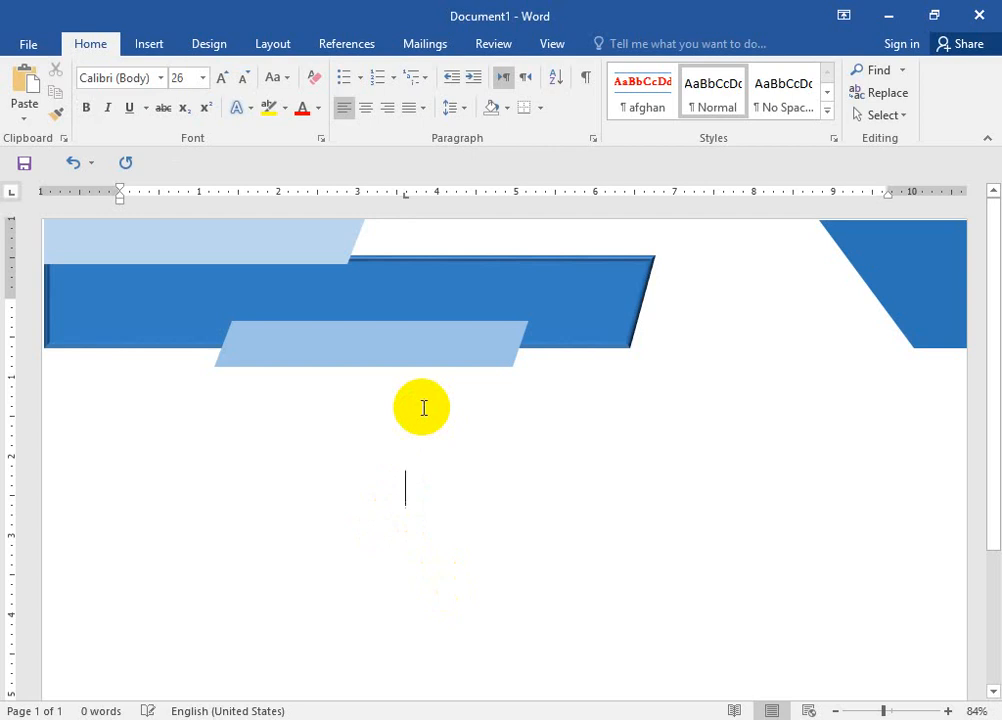
type("Netsc")
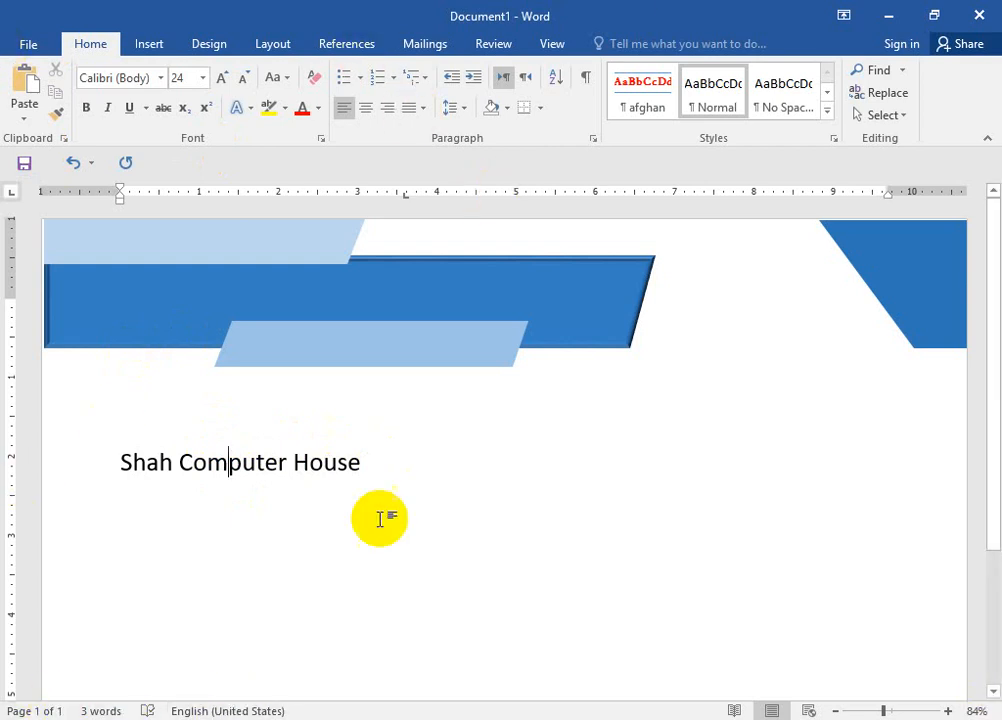
- Move the "Shah Computer House" text from the page into the large middle banner and centre it horizontally
left_click_drag(367, 472, 145, 492)
key("ctrl+c")
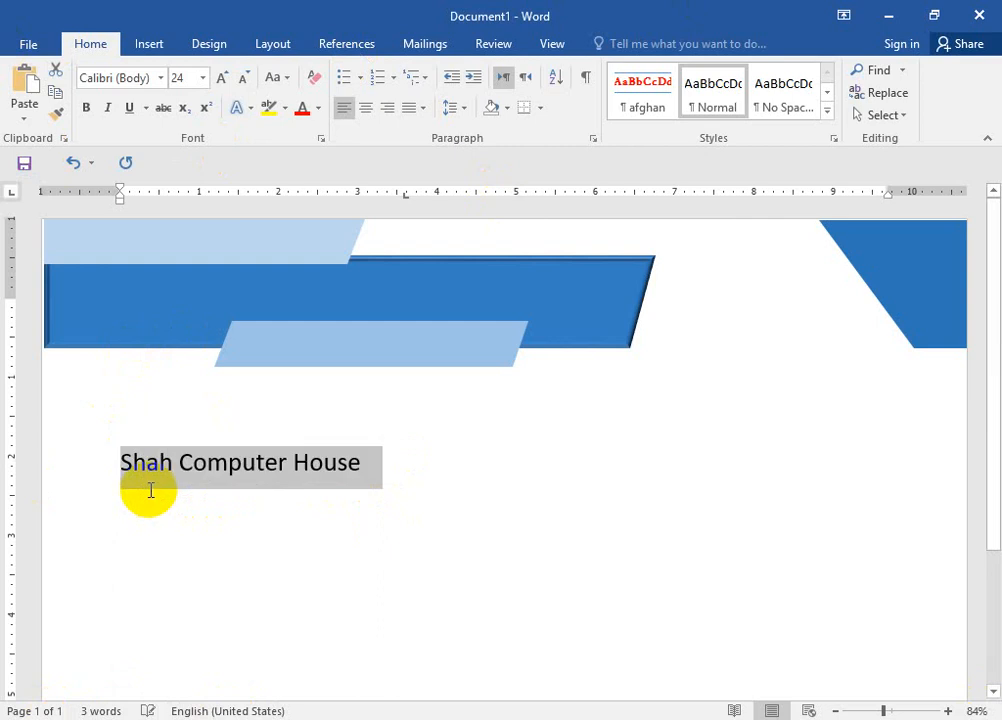
key("Delete")
left_click(185, 303)
right_click(184, 294)
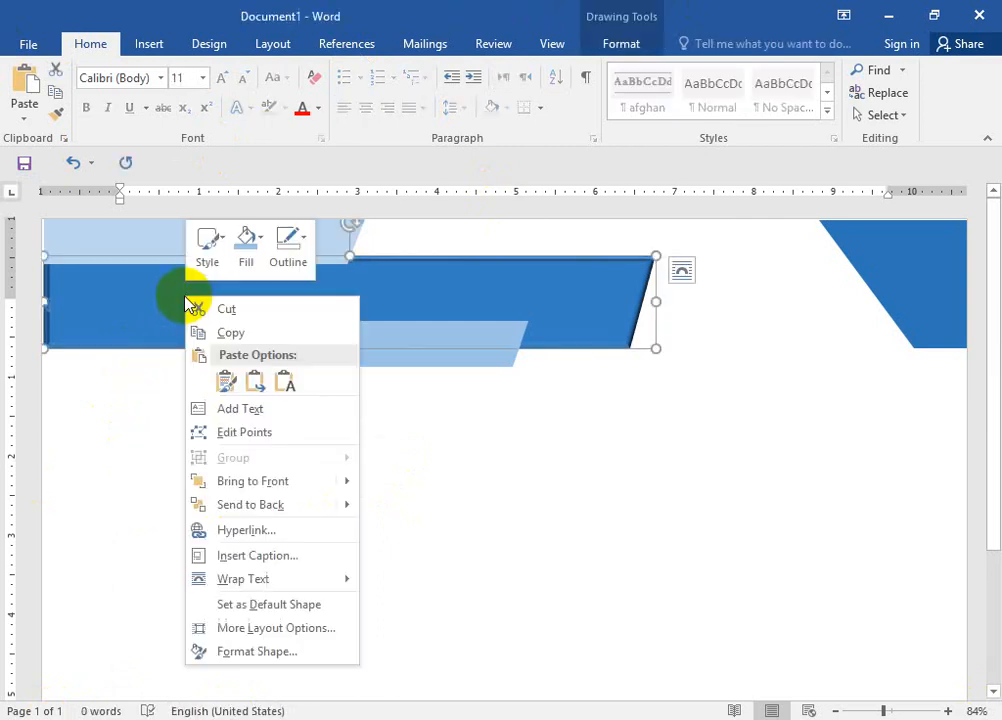
left_click(224, 409)
key("ctrl+v")
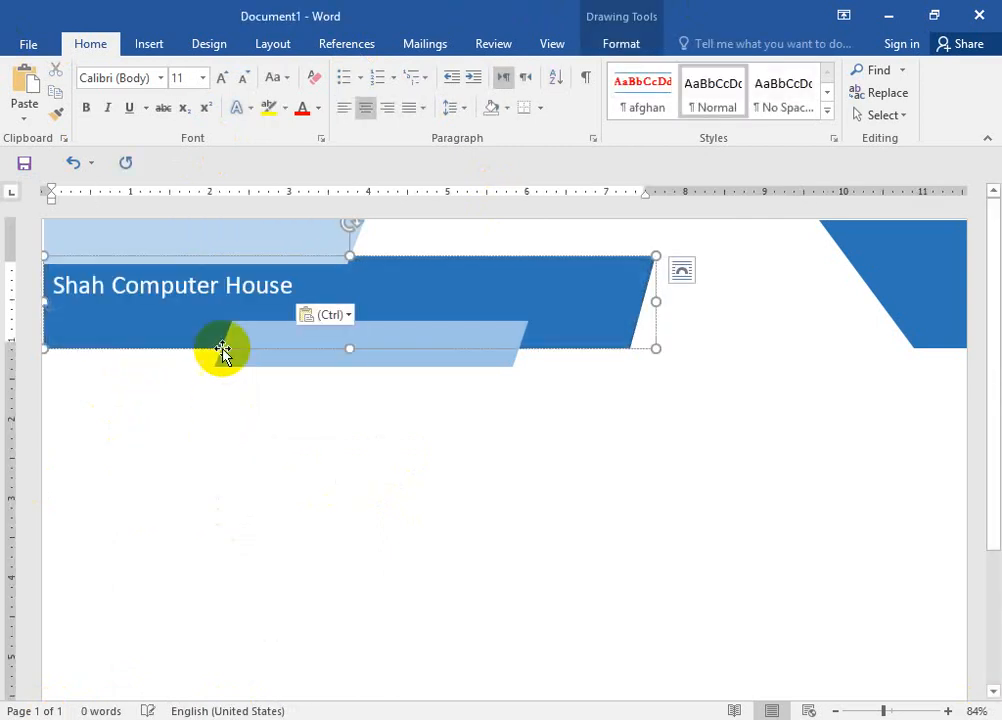
left_click(259, 256)
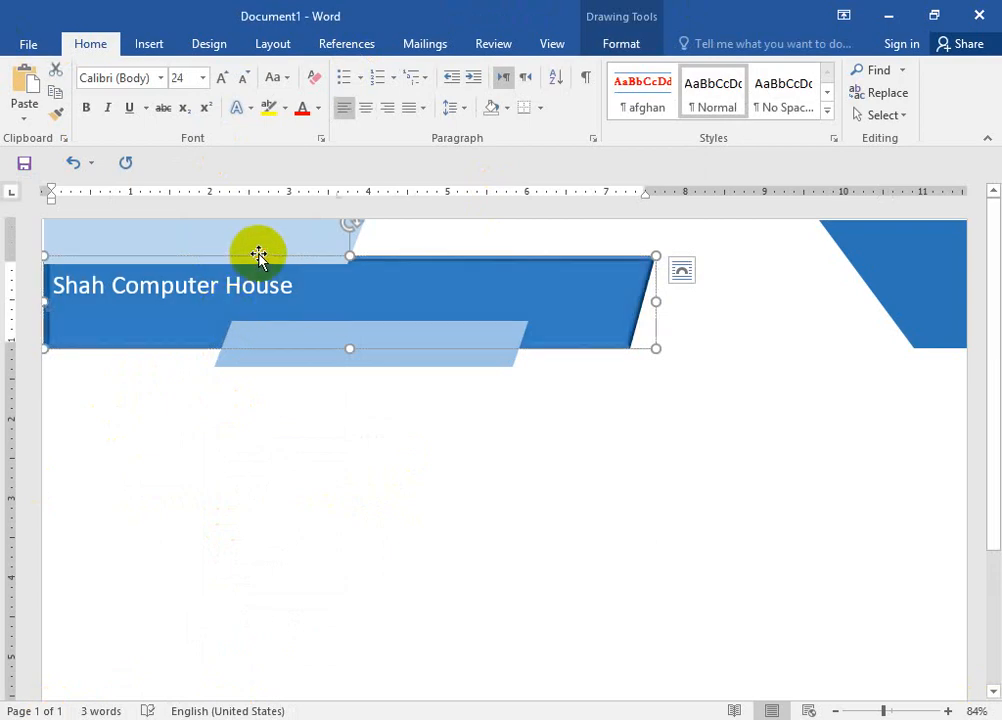
key("ctrl+e")
left_click(632, 46)
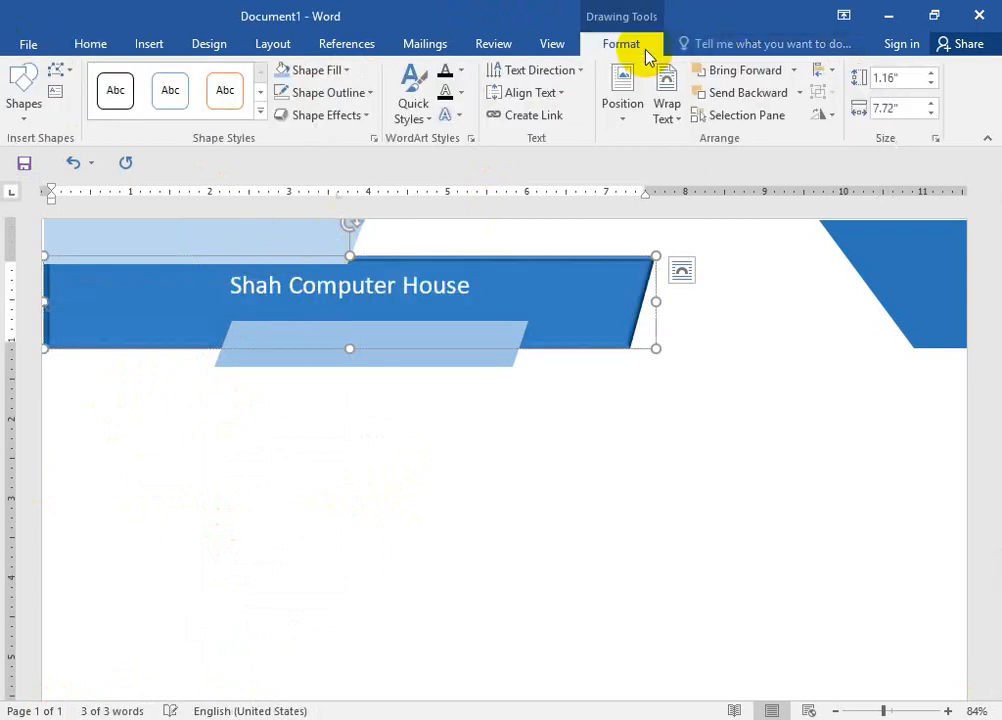
left_click(612, 100)
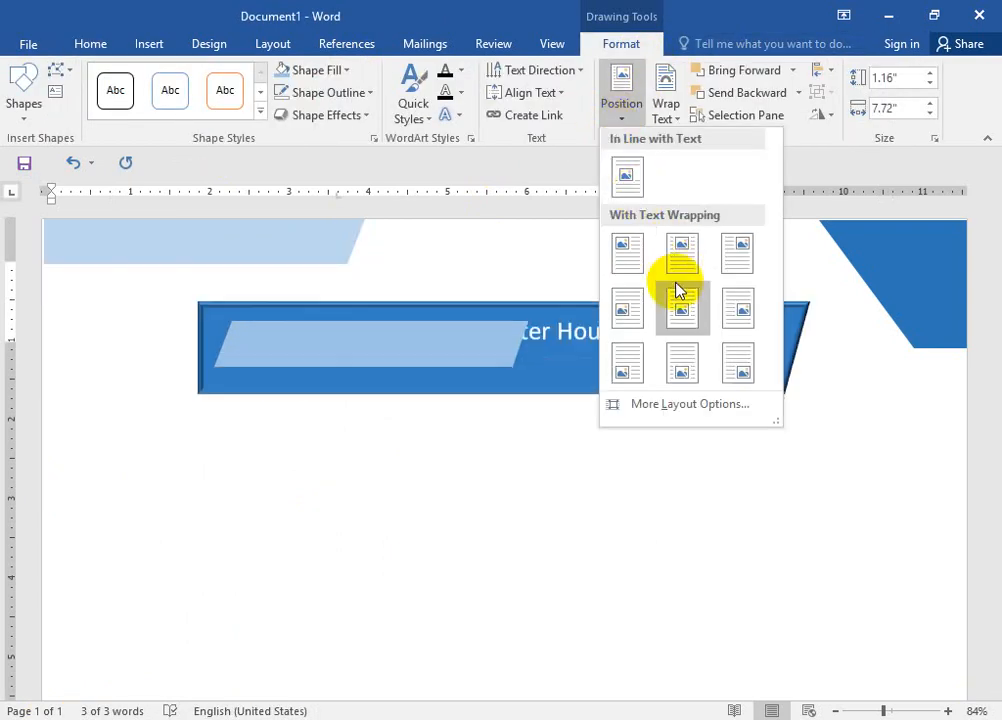
left_click(627, 253)
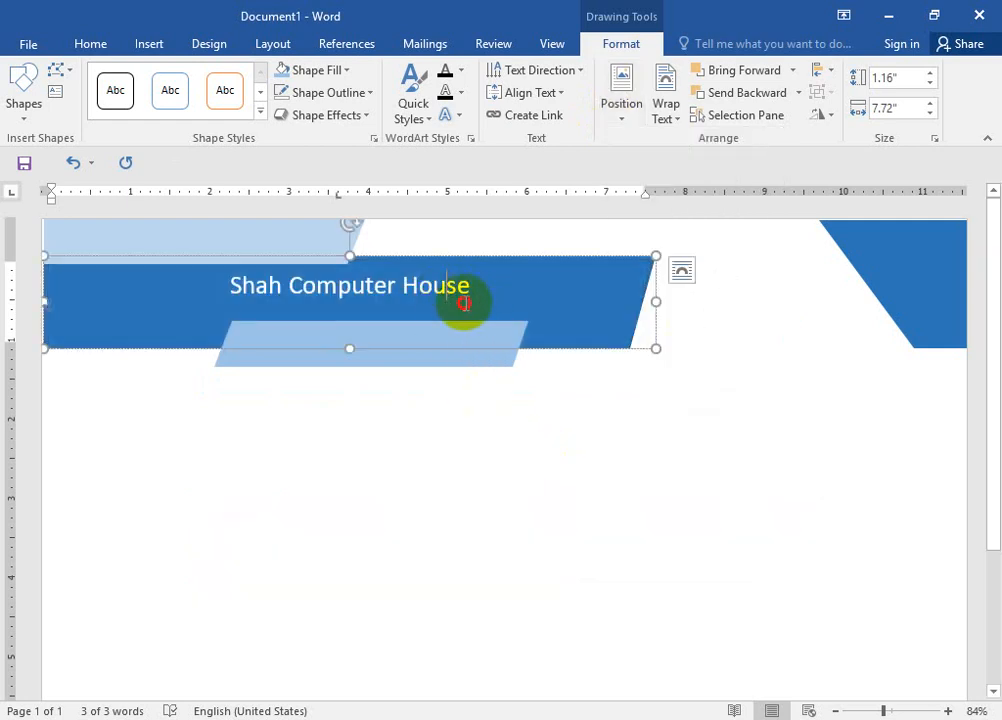
- Set the font size of the "Shah Computer House" text in the large banner to 36 points
left_click_drag(462, 290, 219, 292)
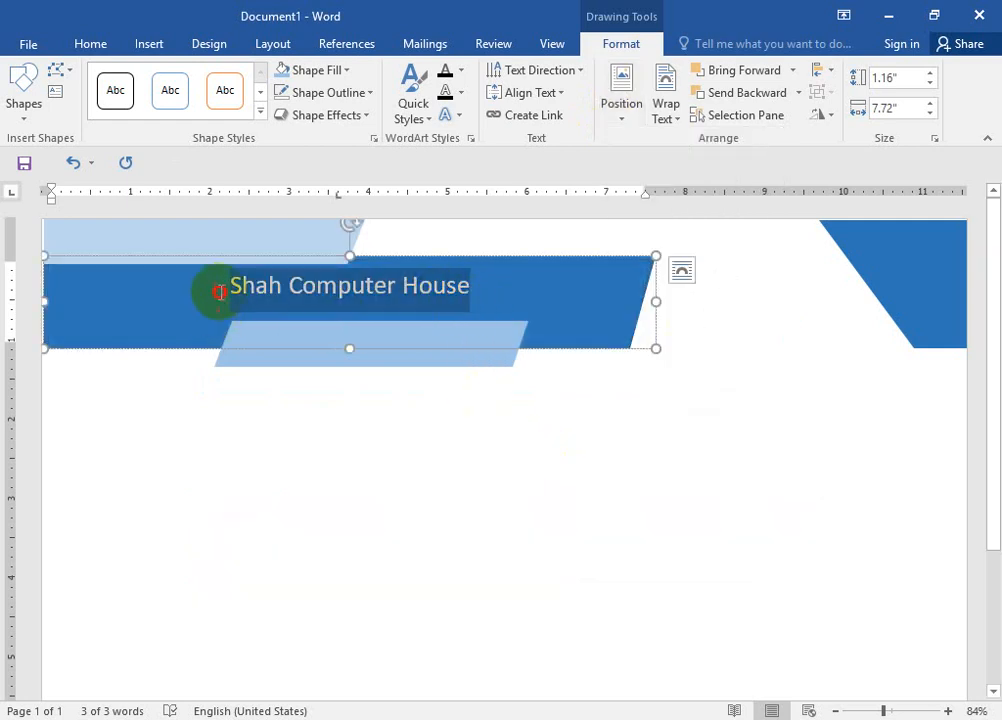
left_click(535, 92)
left_click(545, 190)
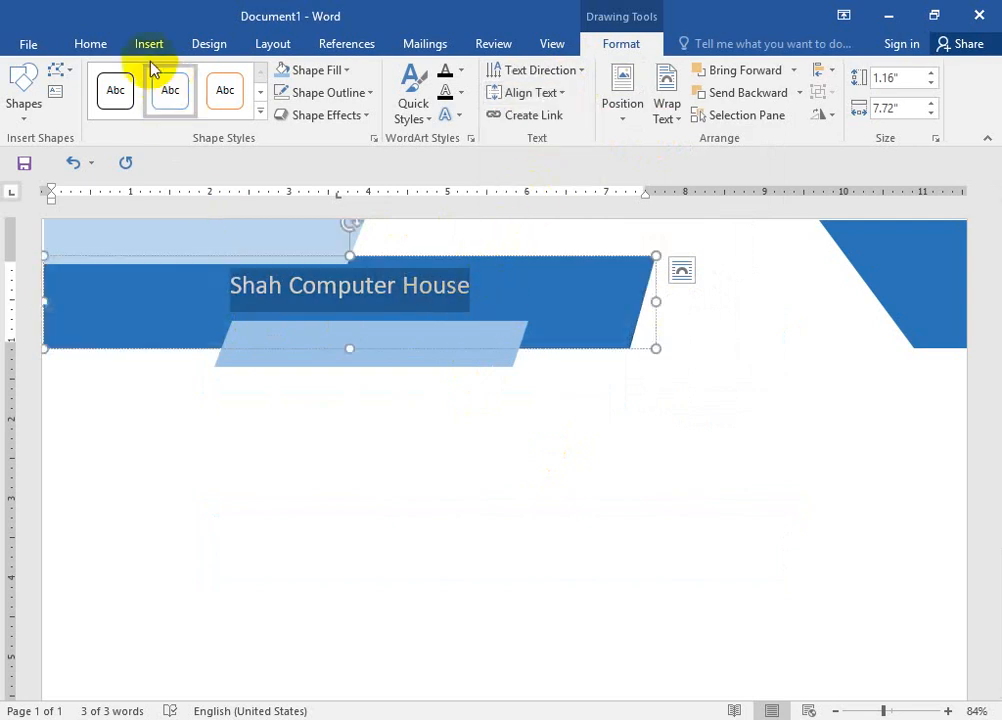
left_click(92, 45)
left_click(222, 78)
left_click(222, 78)
left_click(222, 78)
left_click(222, 78)
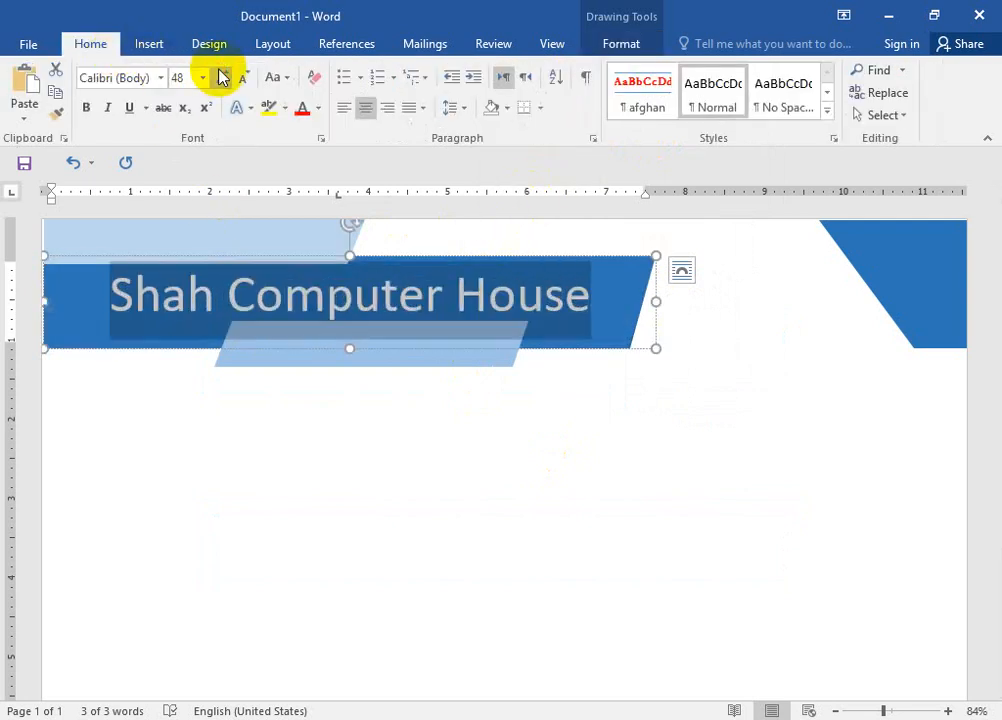
left_click(241, 79)
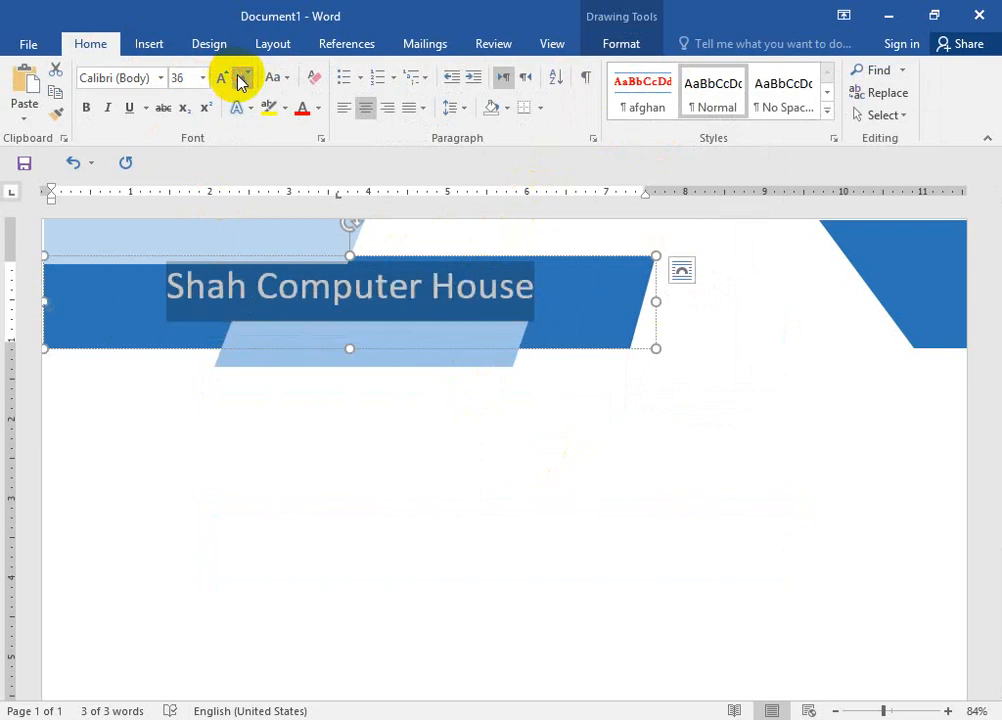
- Colour the banner's "Shah Computer House" text white and change its font to Times New Roman
left_click(318, 108)
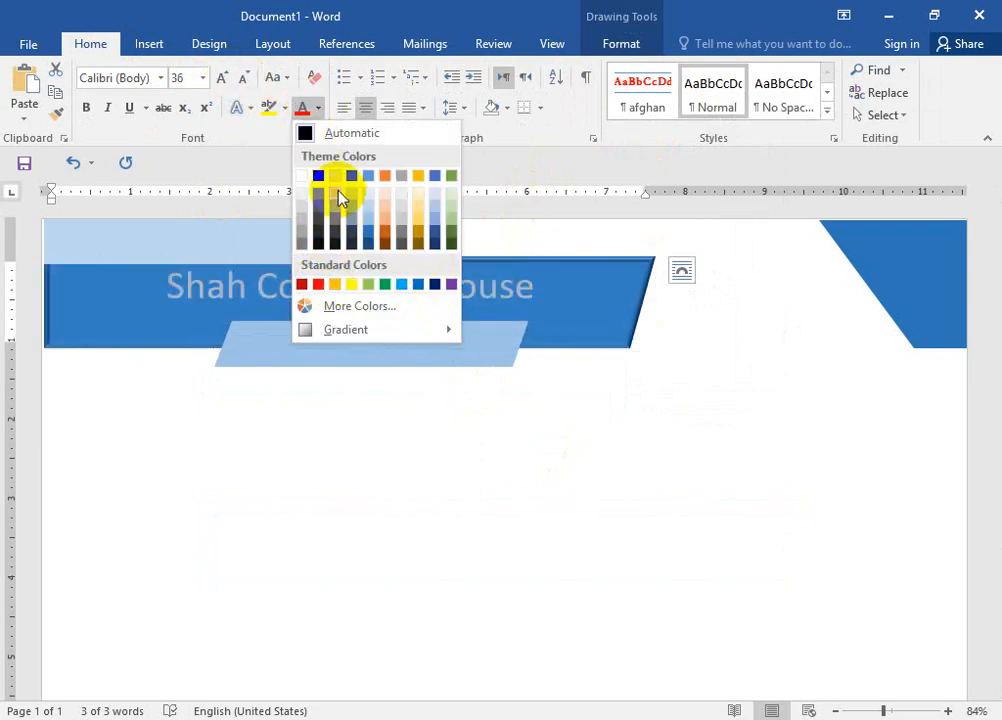
left_click(316, 176)
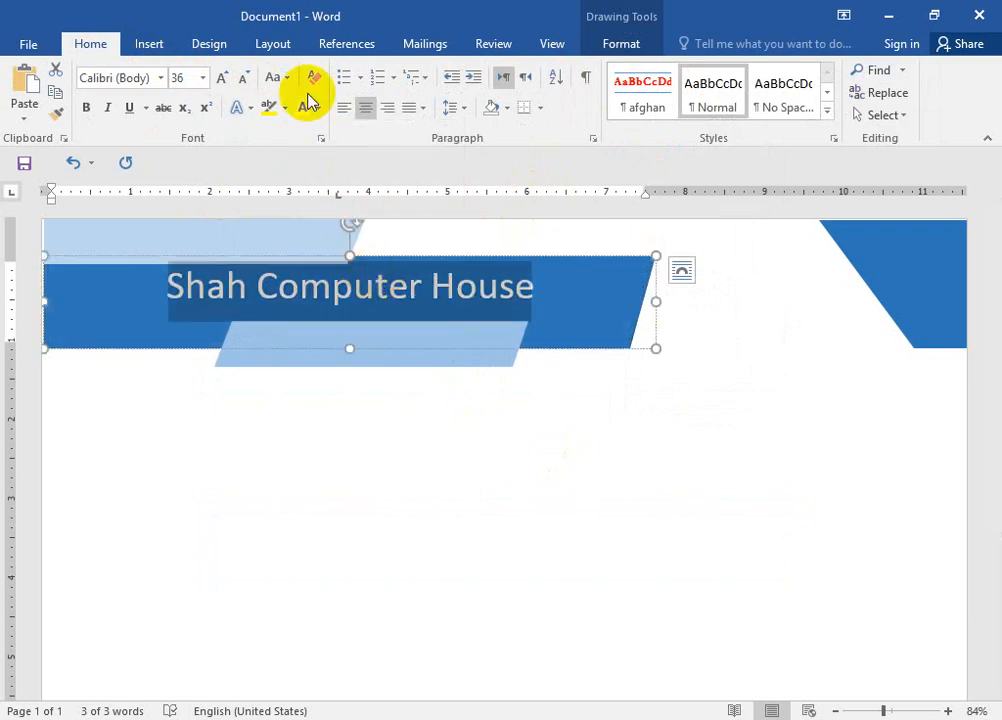
left_click(560, 47)
left_click(590, 48)
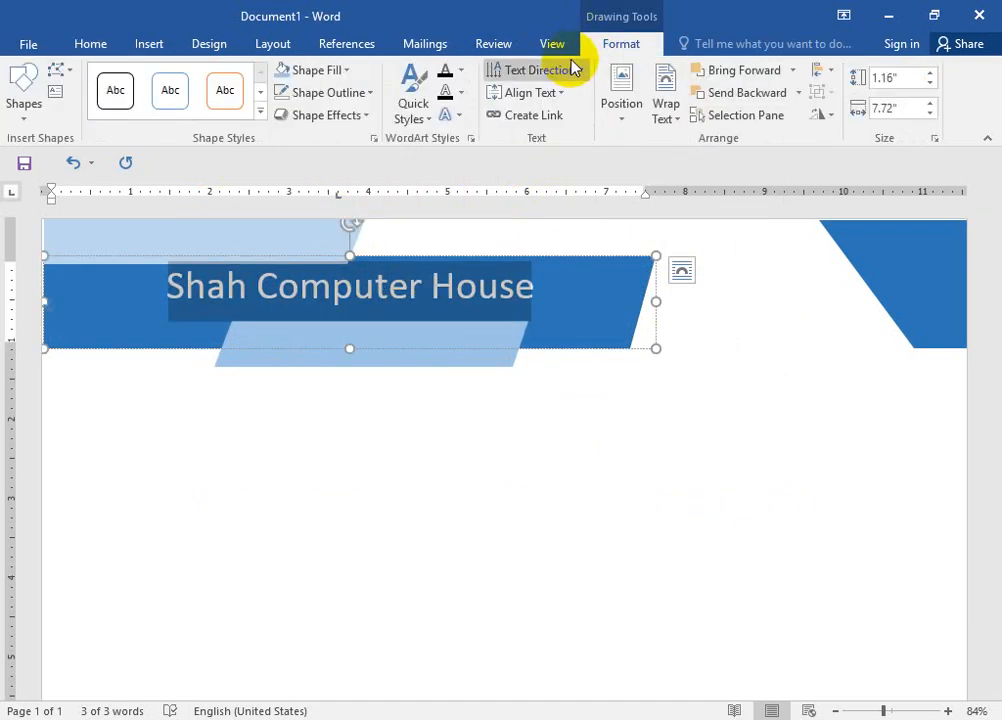
left_click(90, 50)
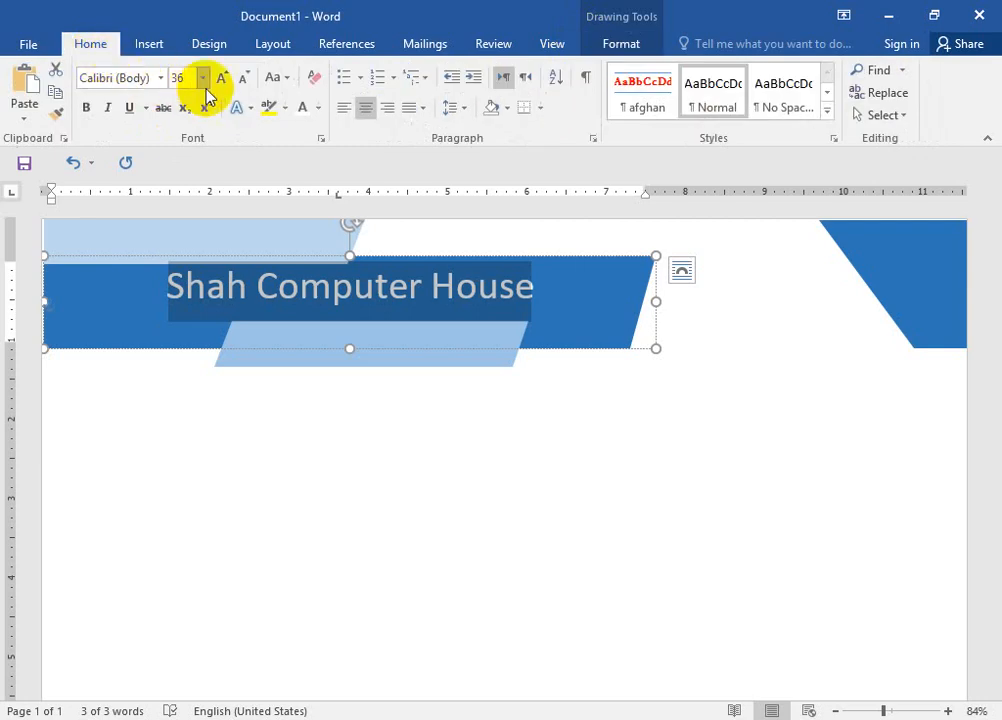
left_click(161, 77)
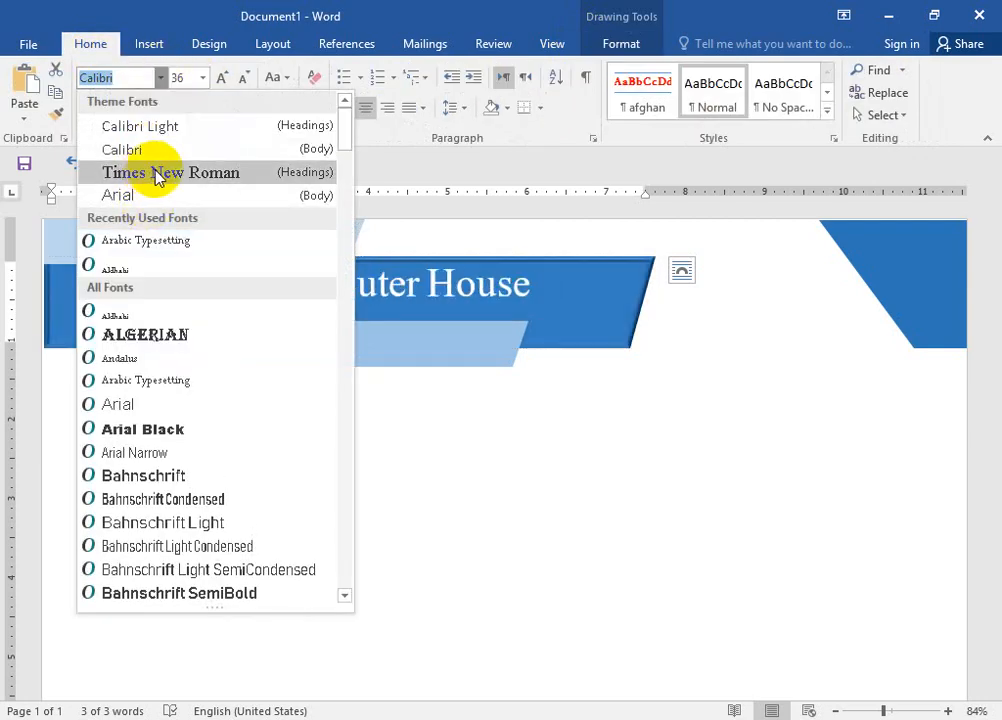
left_click(163, 172)
- Try a black text outline on the "Shah Computer House" title
left_click(618, 48)
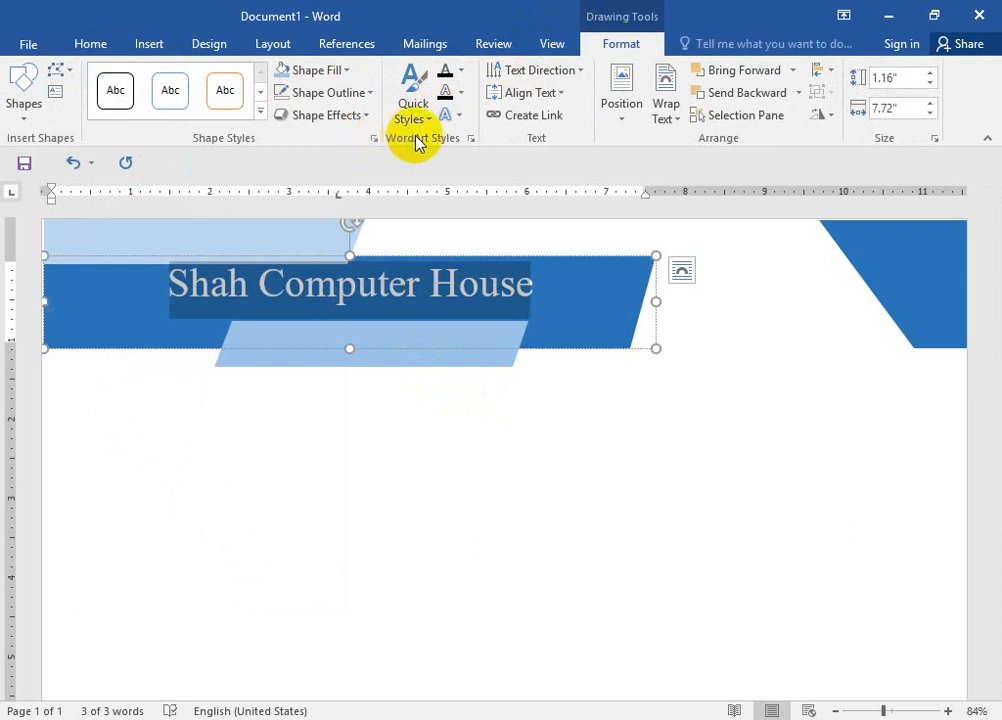
left_click(458, 92)
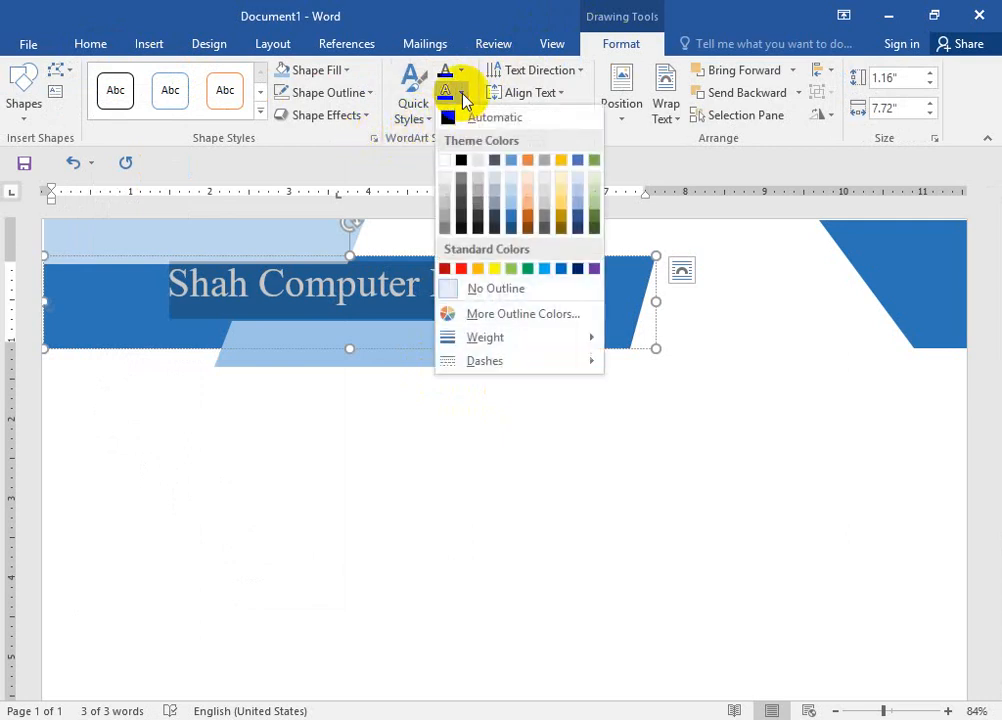
left_click(460, 163)
- Set the text outline of the large banner's title to white
left_click(512, 252)
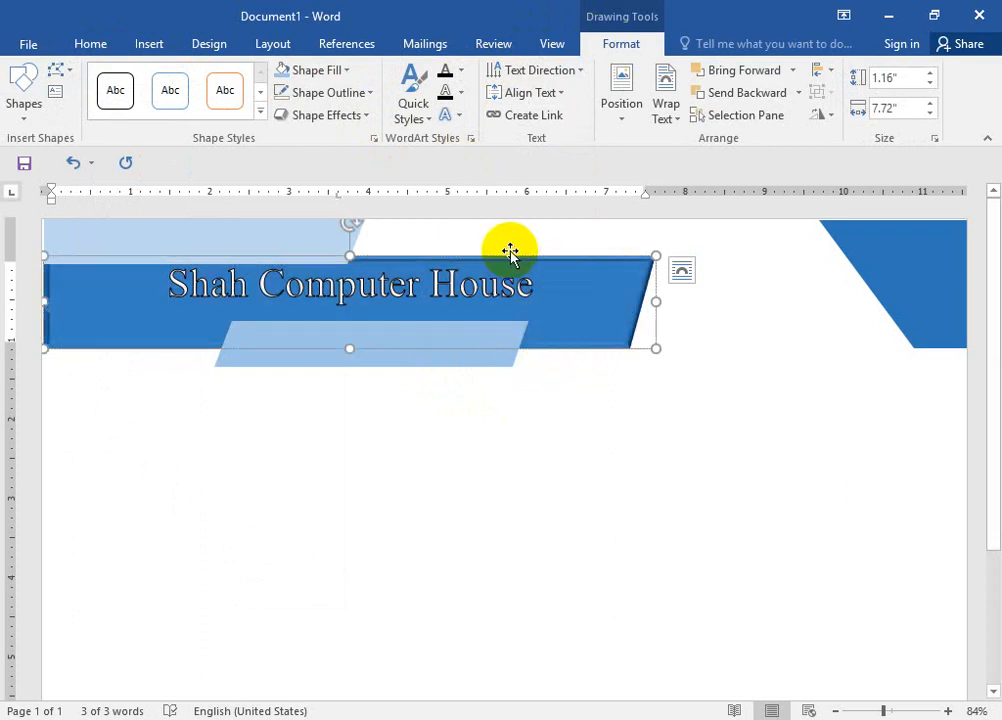
left_click(460, 92)
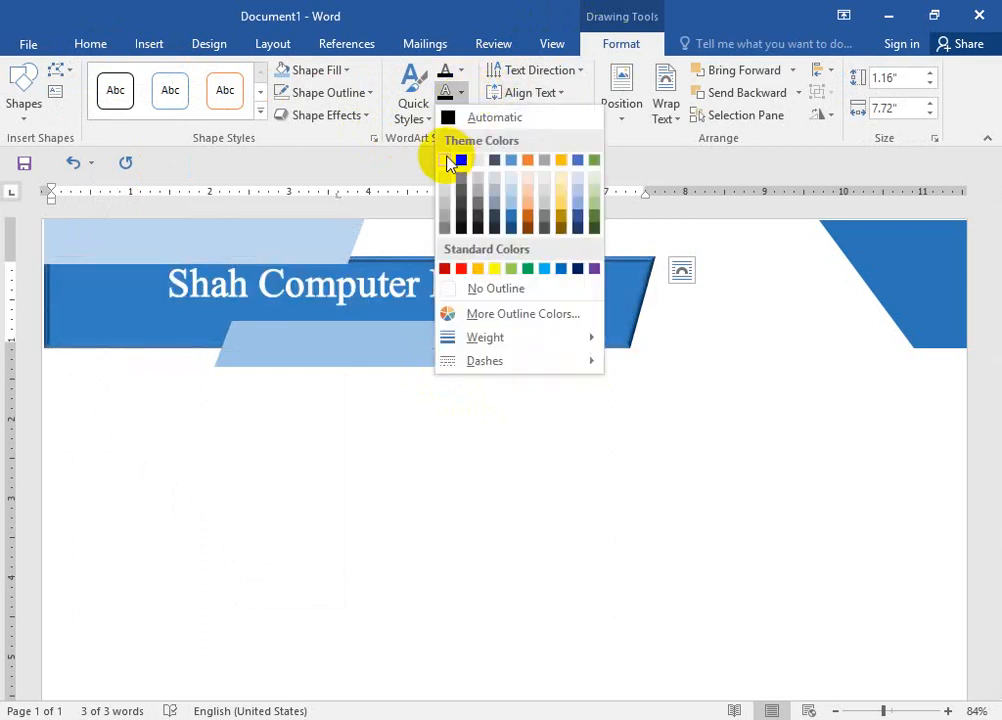
left_click(447, 163)
left_click(409, 528)
left_click(467, 364)
left_click(698, 406)
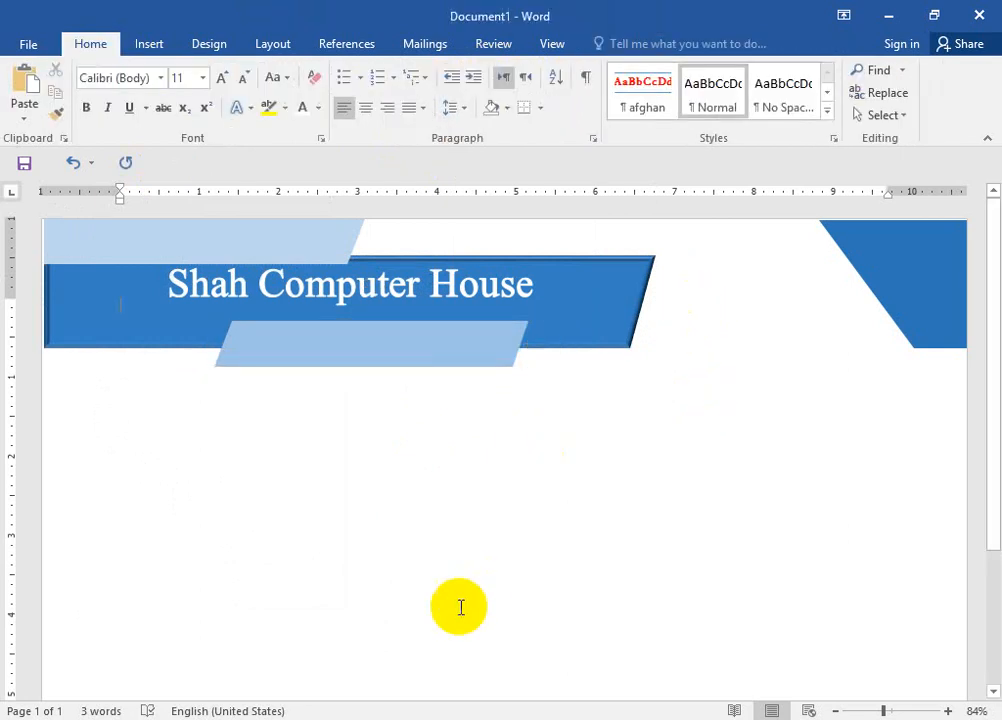
mouse_move(332, 718)
key("super+d")
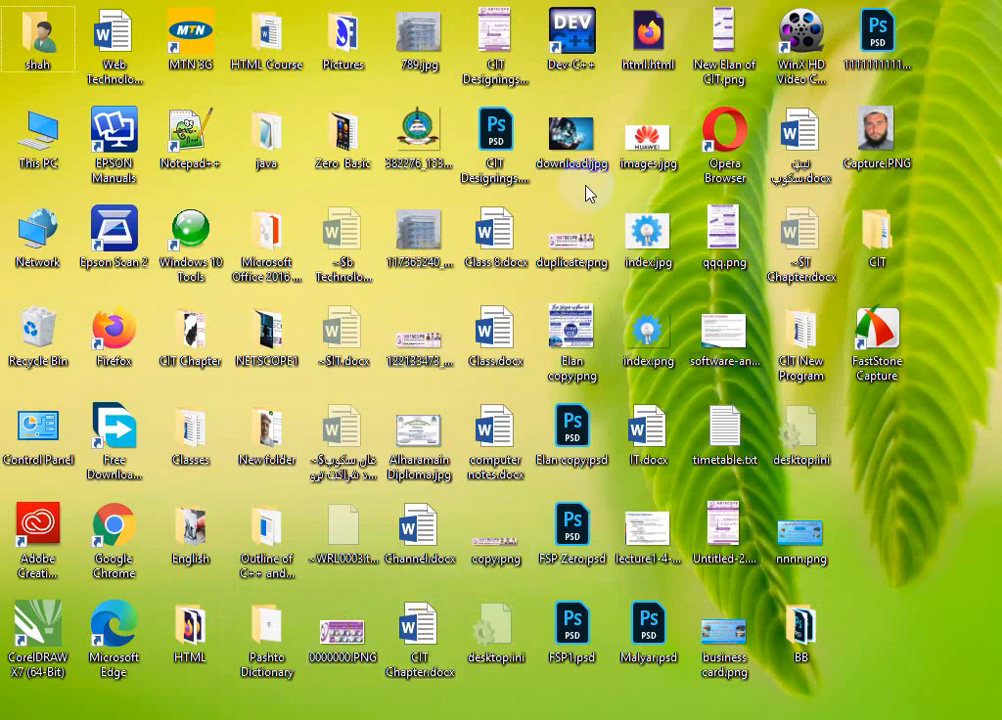
key("super+d")
- Draw a rounded rectangle about 2.62" wide and 0.54" high between the large banner and the slanted corner shape
left_click(149, 44)
left_click(208, 110)
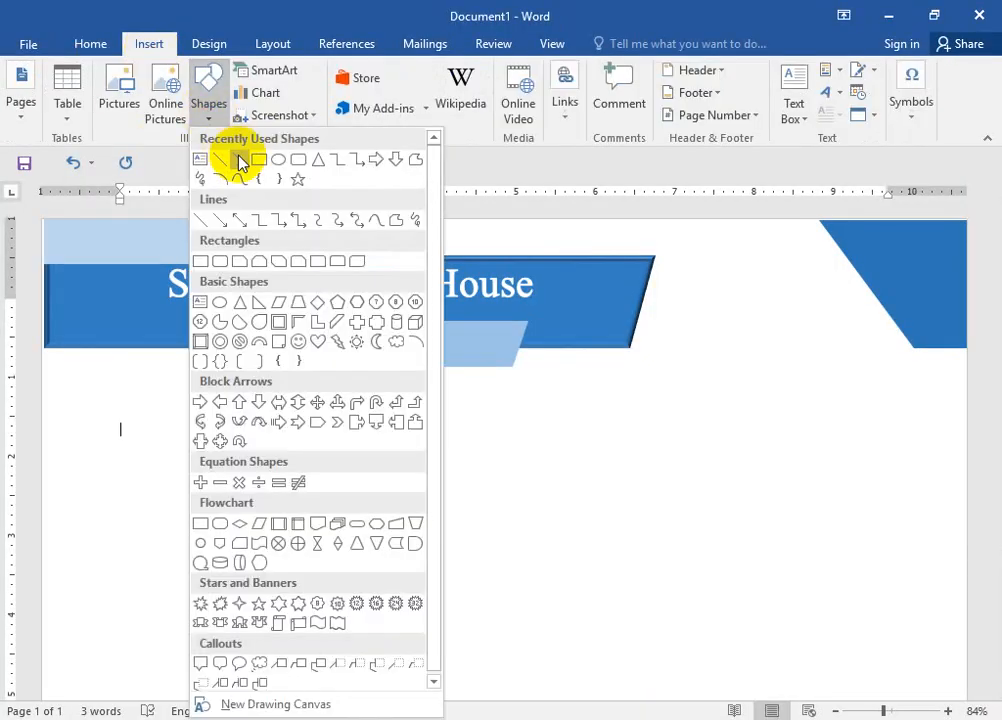
left_click(293, 159)
mouse_move(662, 287)
left_mouse_down()
mouse_move(772, 306)
mouse_move(861, 342)
mouse_move(871, 330)
left_mouse_up()
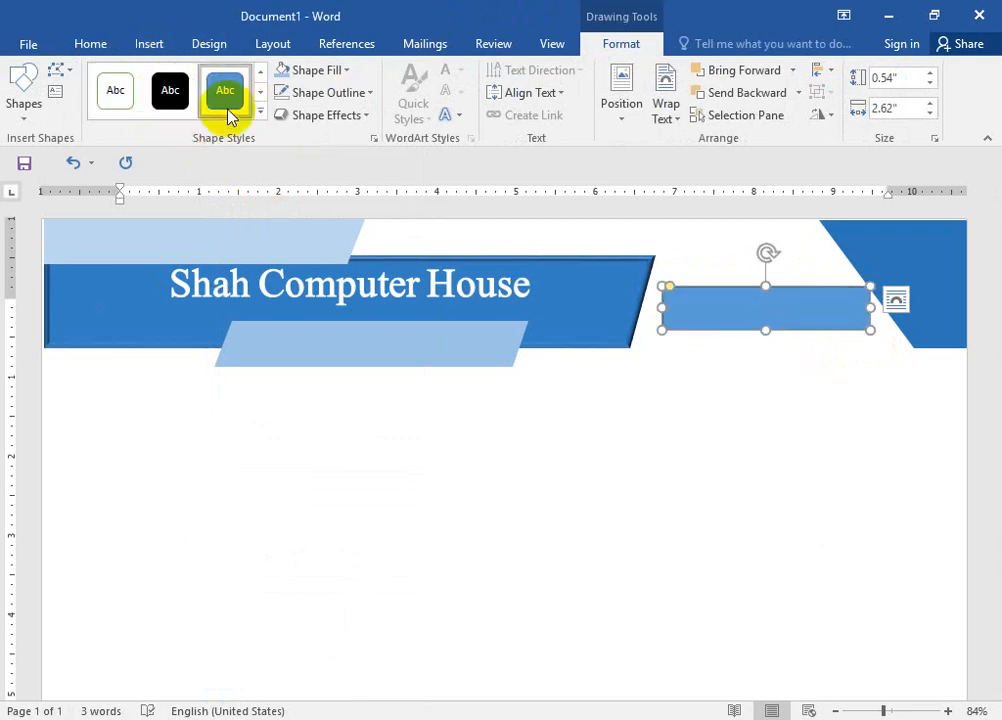
- Apply an orange filled shape style to the new rounded rectangle
left_click(261, 114)
left_click(178, 182)
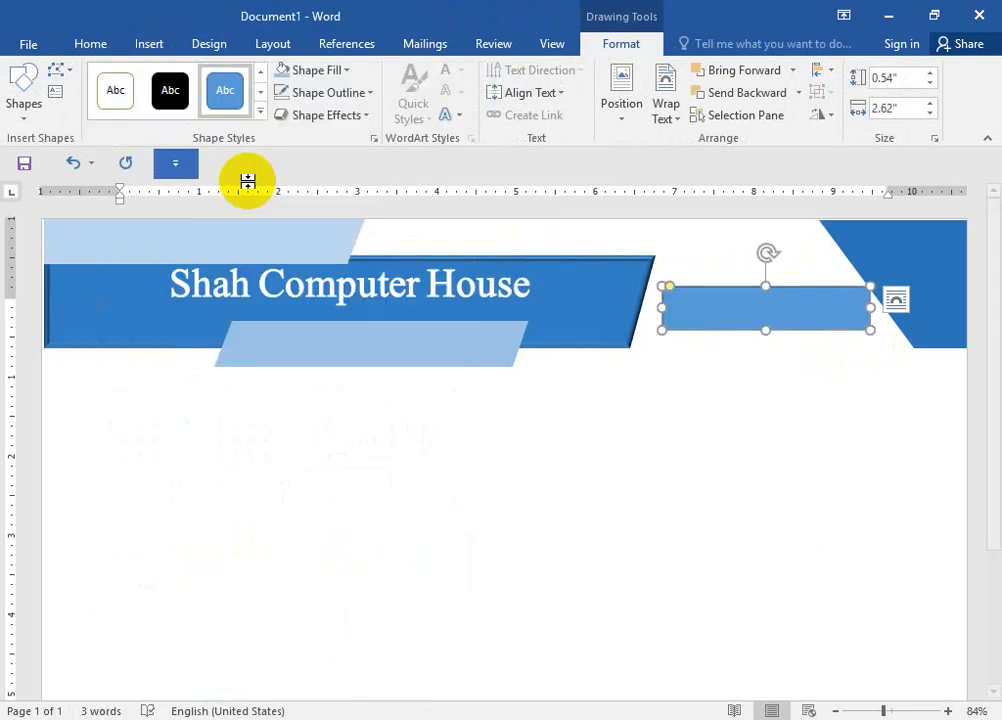
left_click(261, 115)
left_click(226, 232)
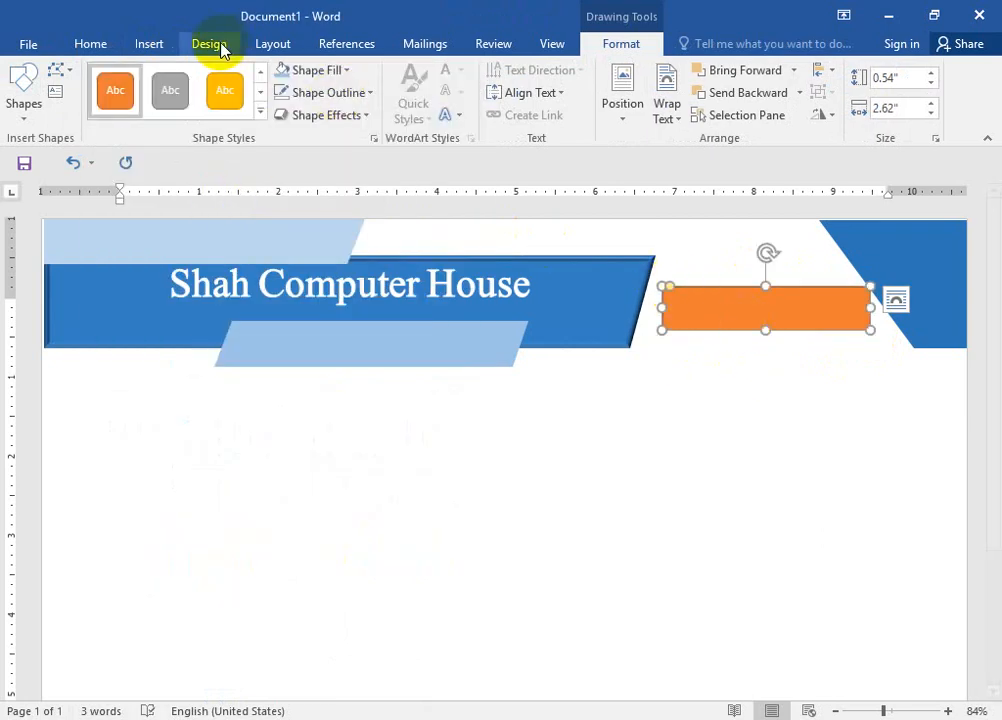
- Edit the orange rectangle's points, bulging its top and bottom edges and pulling its upper corners outward, to about 3.33" wide and 1.56" high
left_click(66, 80)
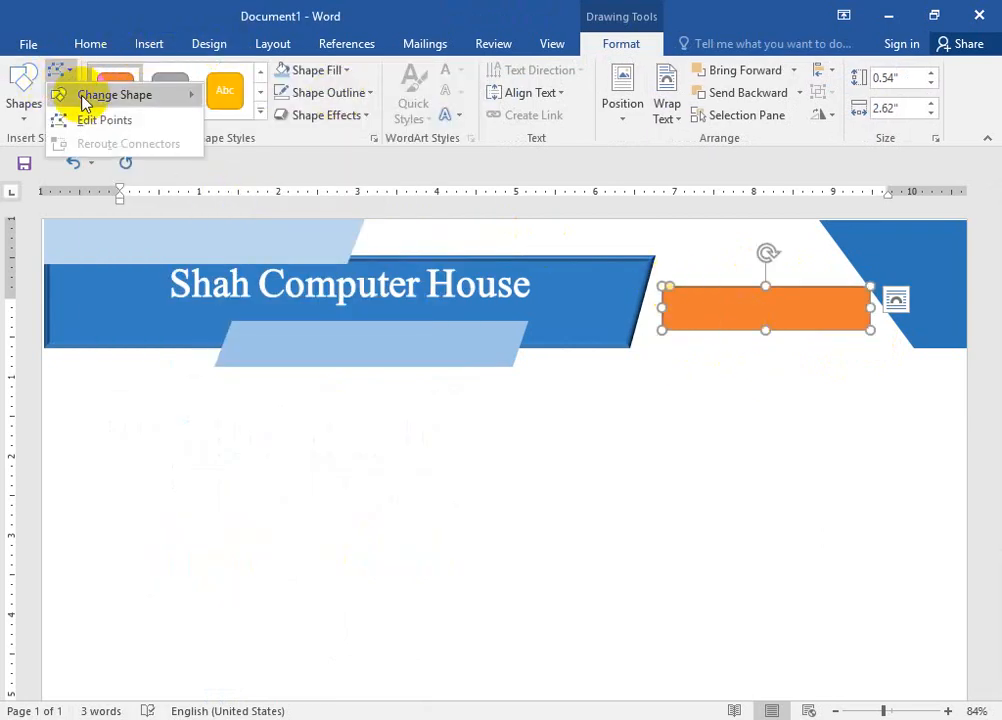
left_click(87, 118)
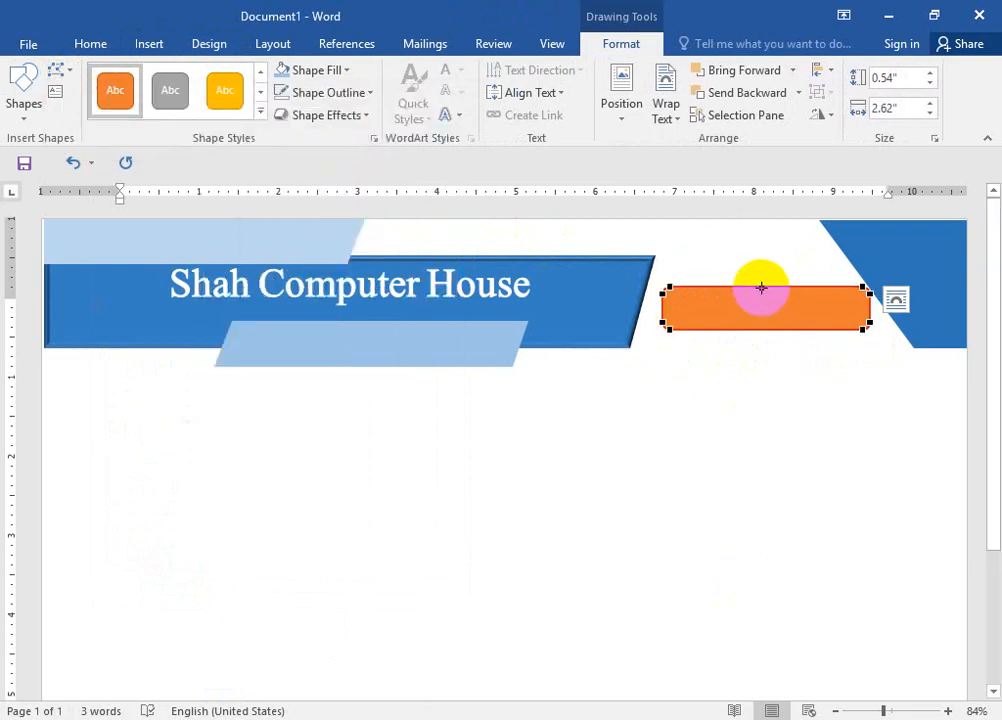
left_click_drag(762, 287, 758, 248)
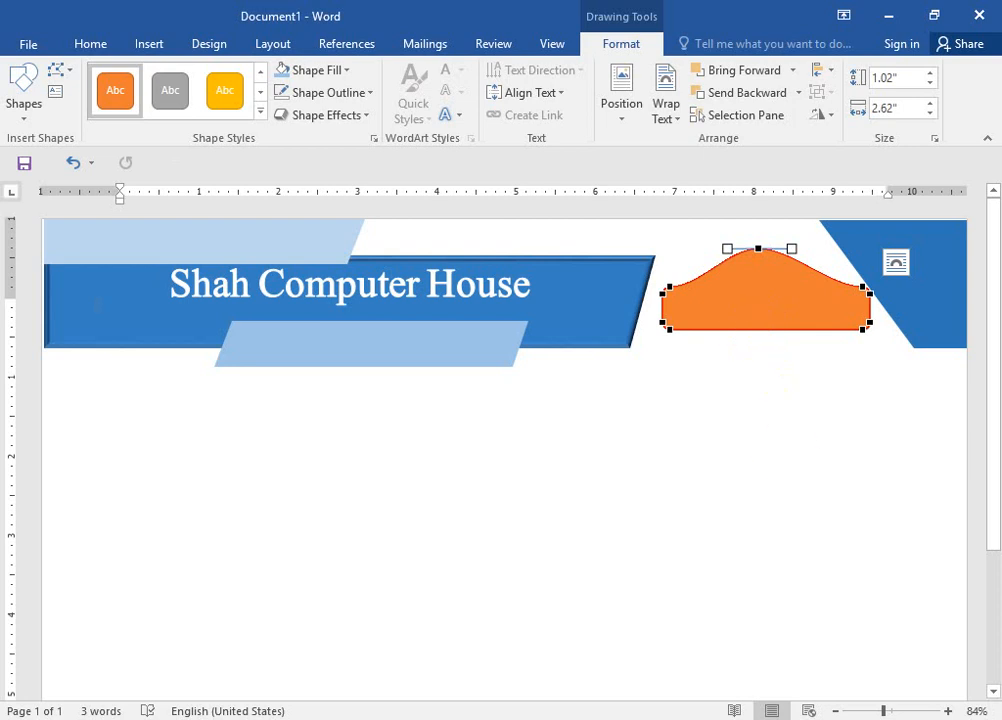
left_click_drag(759, 331, 756, 372)
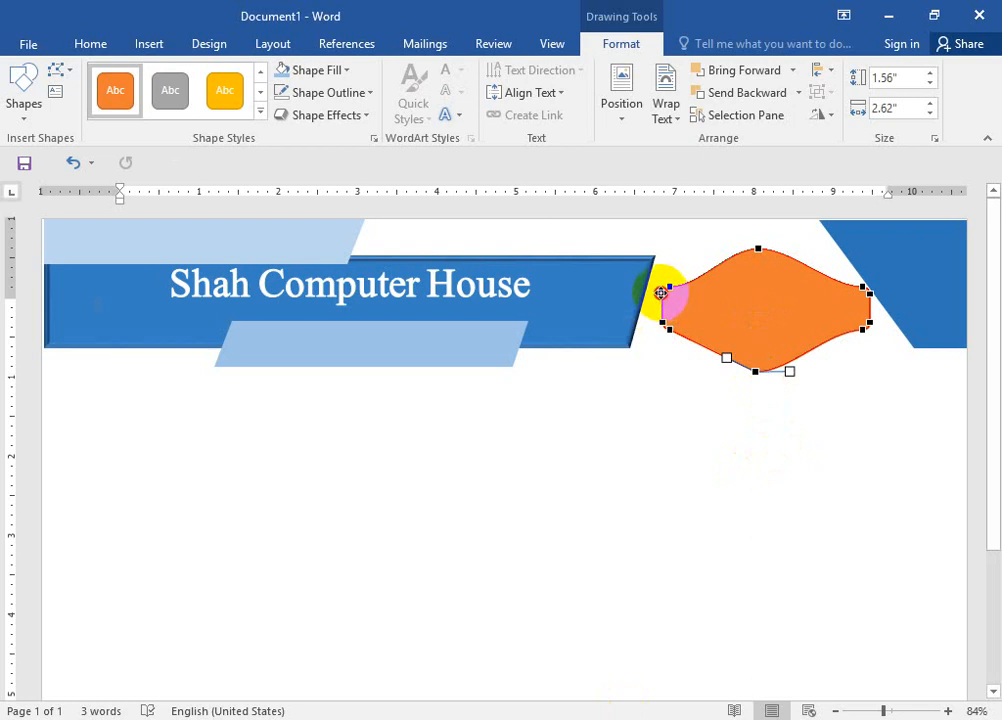
left_click_drag(655, 295, 630, 290)
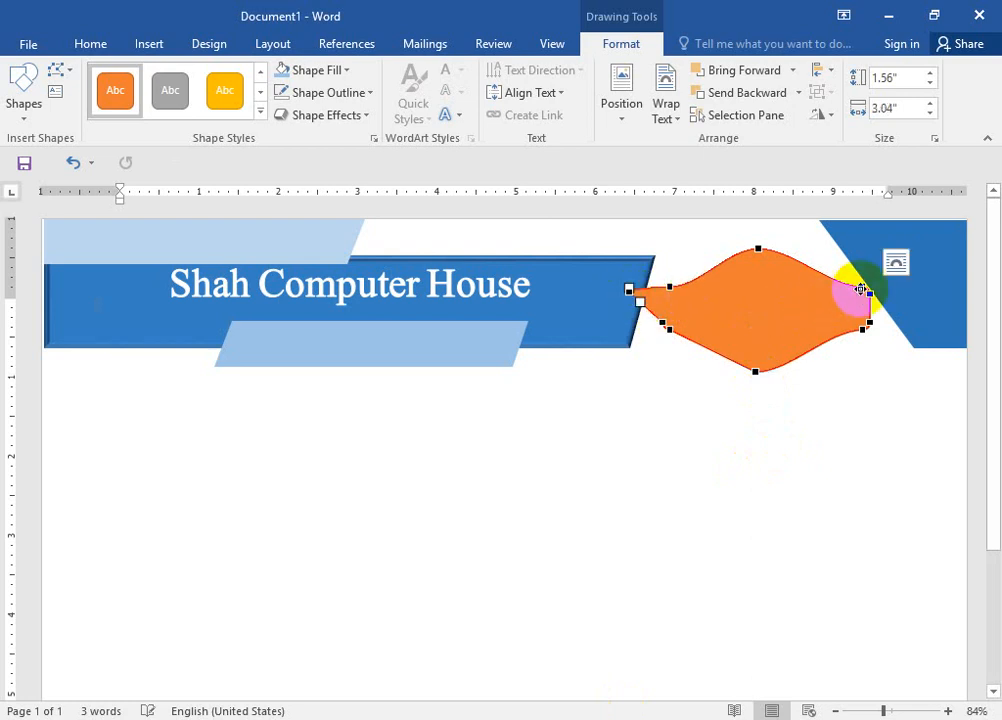
left_click_drag(893, 290, 892, 291)
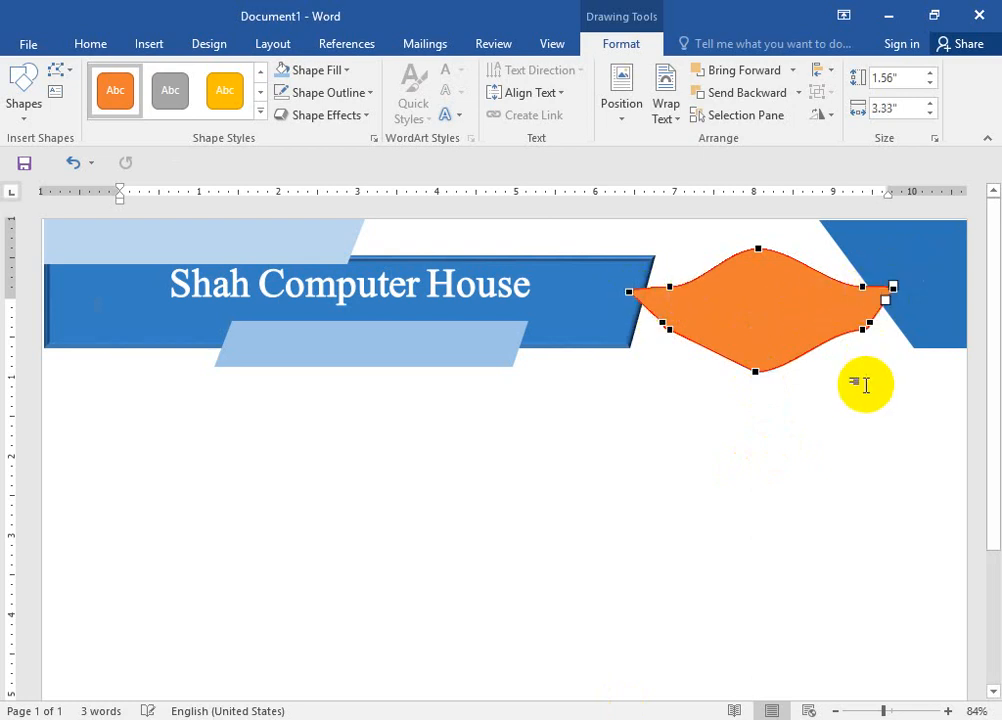
left_click(830, 374)
left_click(780, 329)
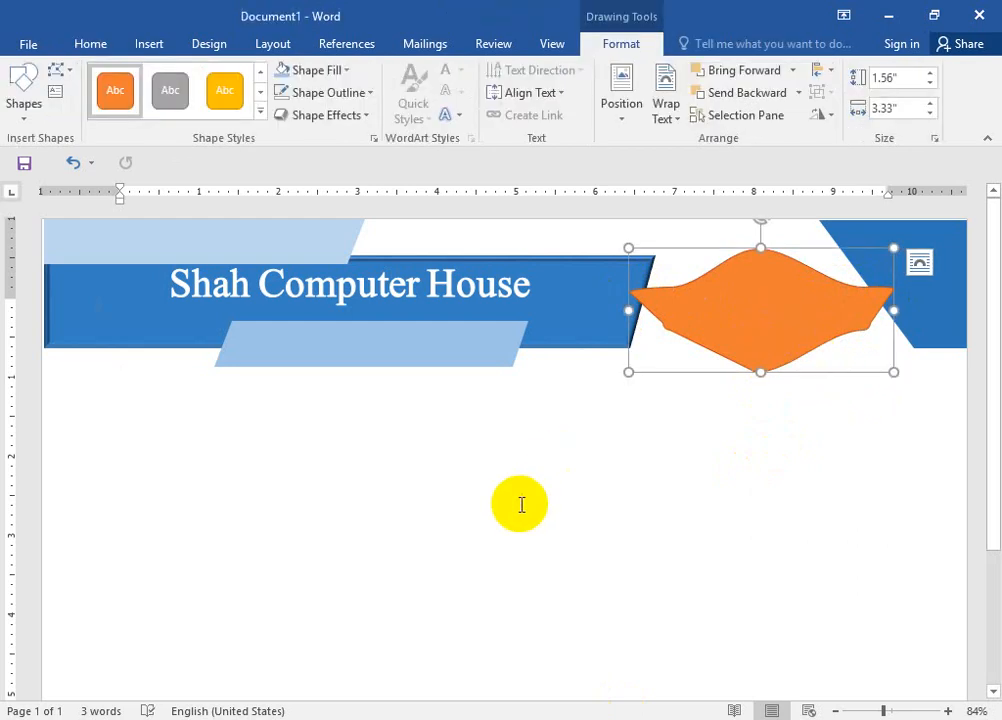
- Try pasting the "Shah Computer House" title text into the reshaped orange shape
left_click(314, 303)
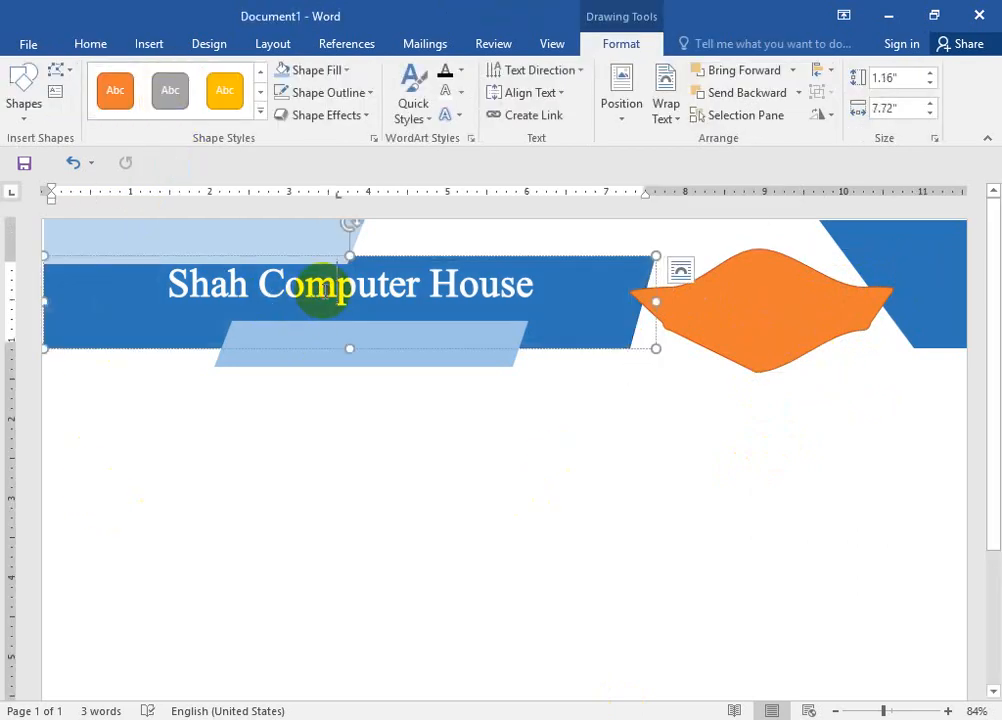
left_click_drag(521, 284, 258, 285)
right_click(765, 315)
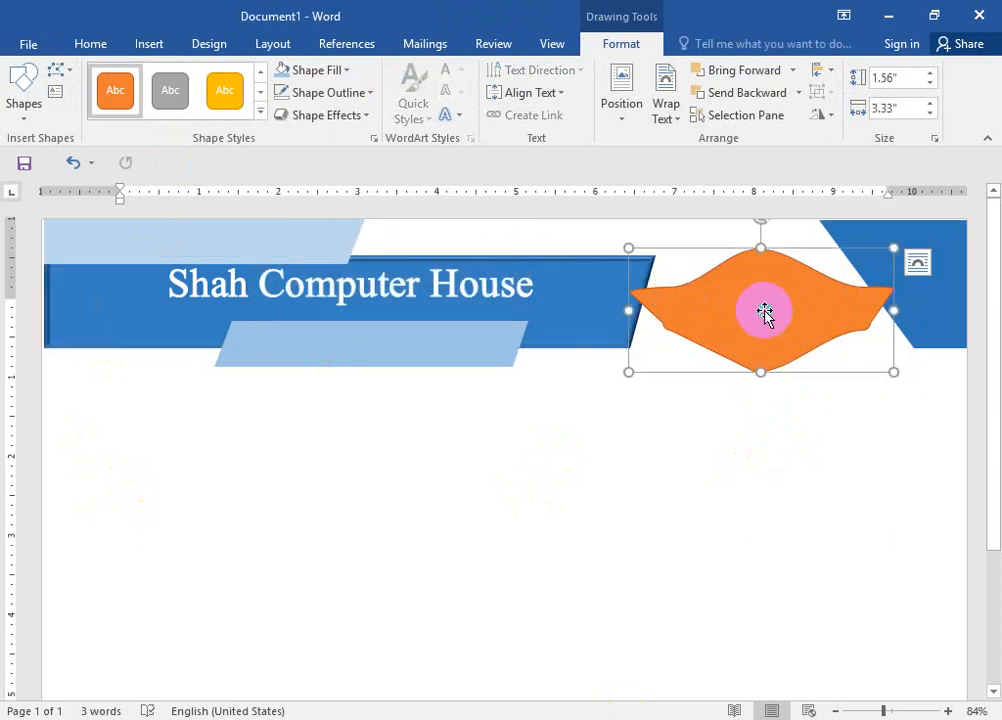
left_click(814, 412)
left_click(775, 343)
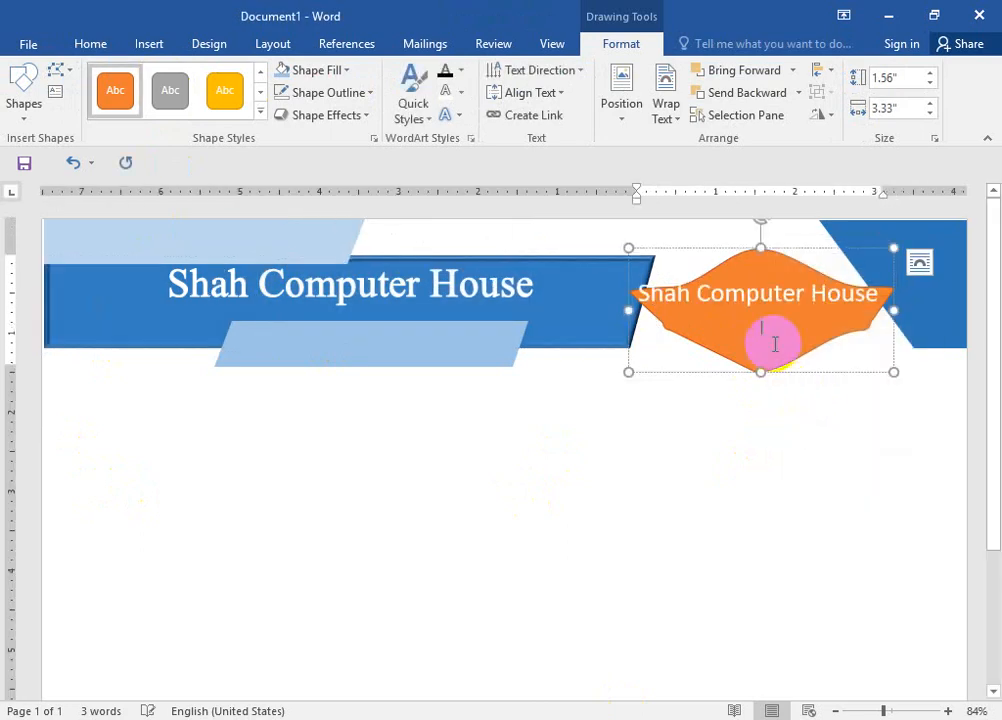
key("ctrl+z")
- Add the text "IT Specialist of Computer Science" inside the orange shape
right_click(767, 320)
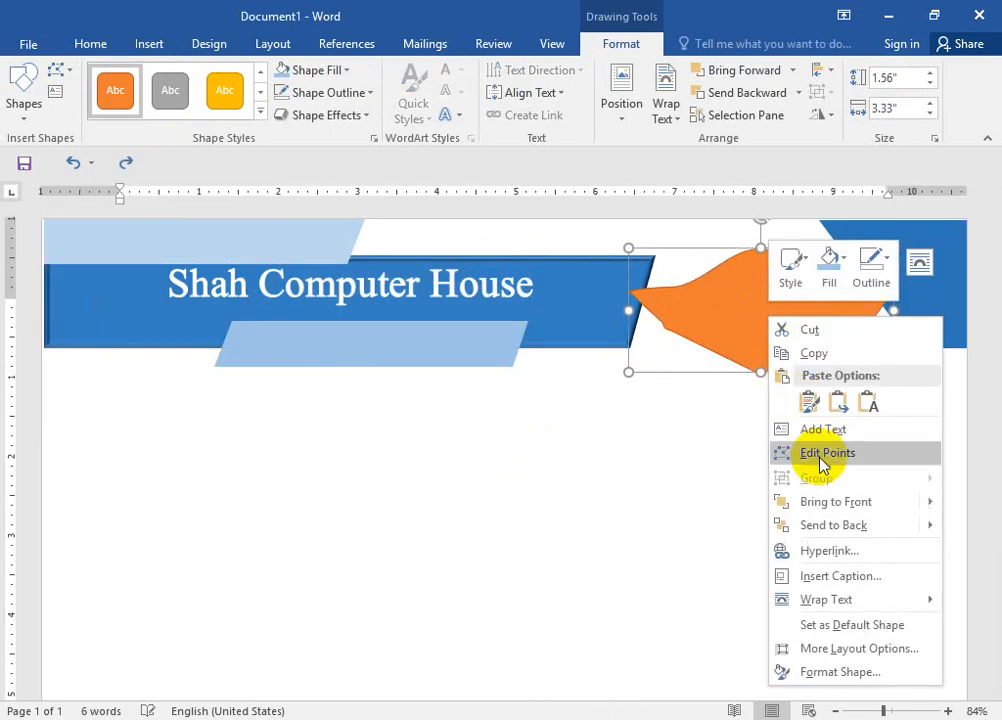
left_click(818, 427)
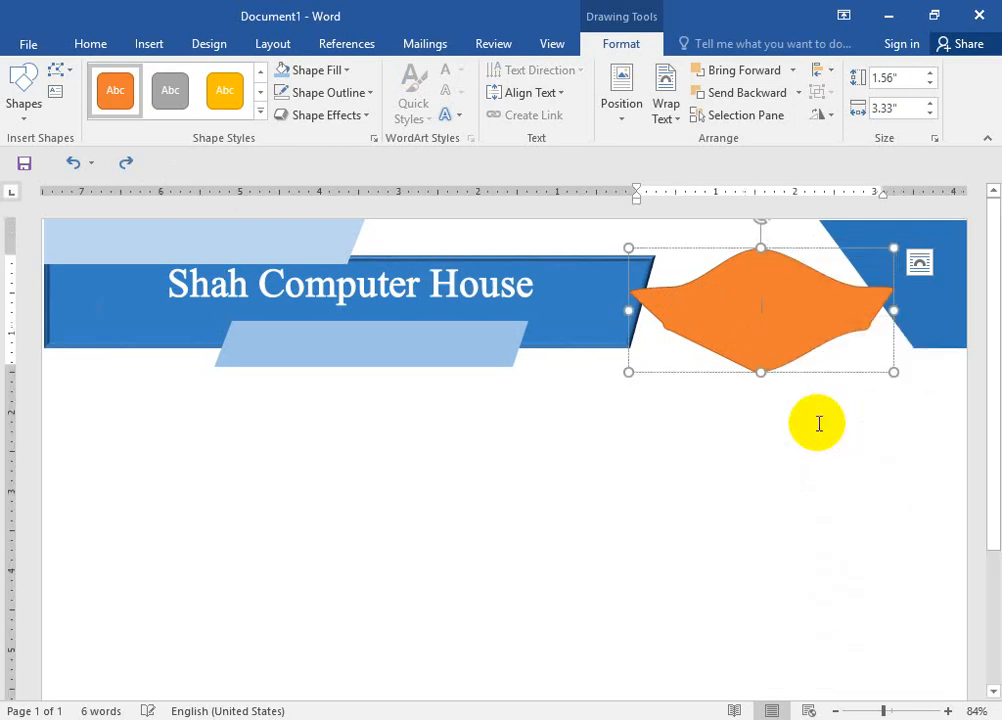
left_click(762, 344)
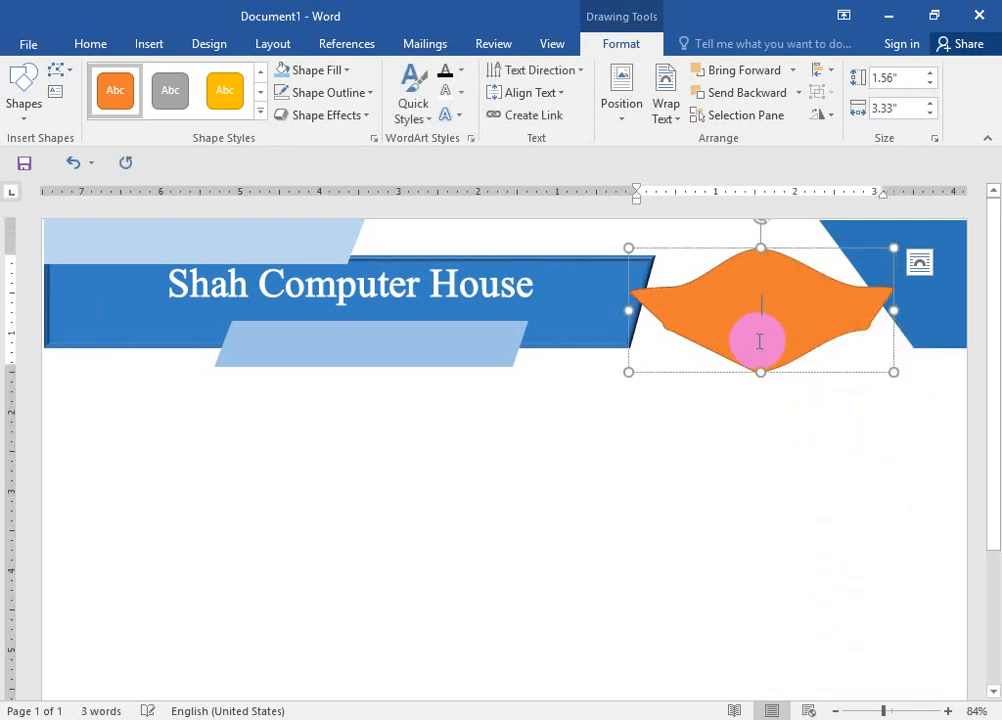
type("IT")
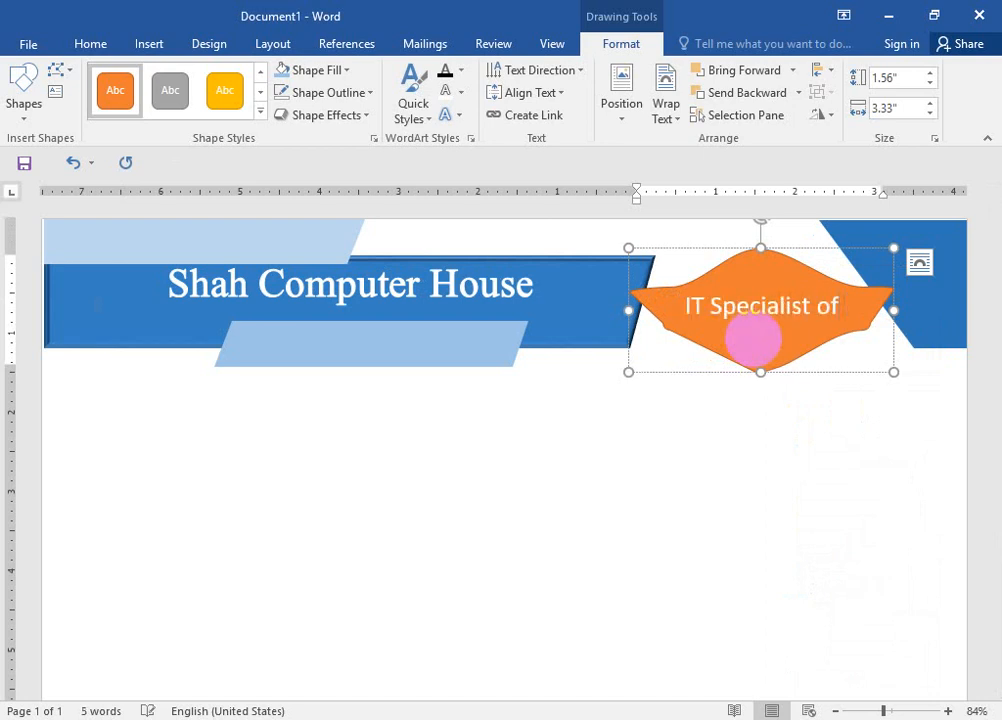
type("Specialist of Computer Sc")
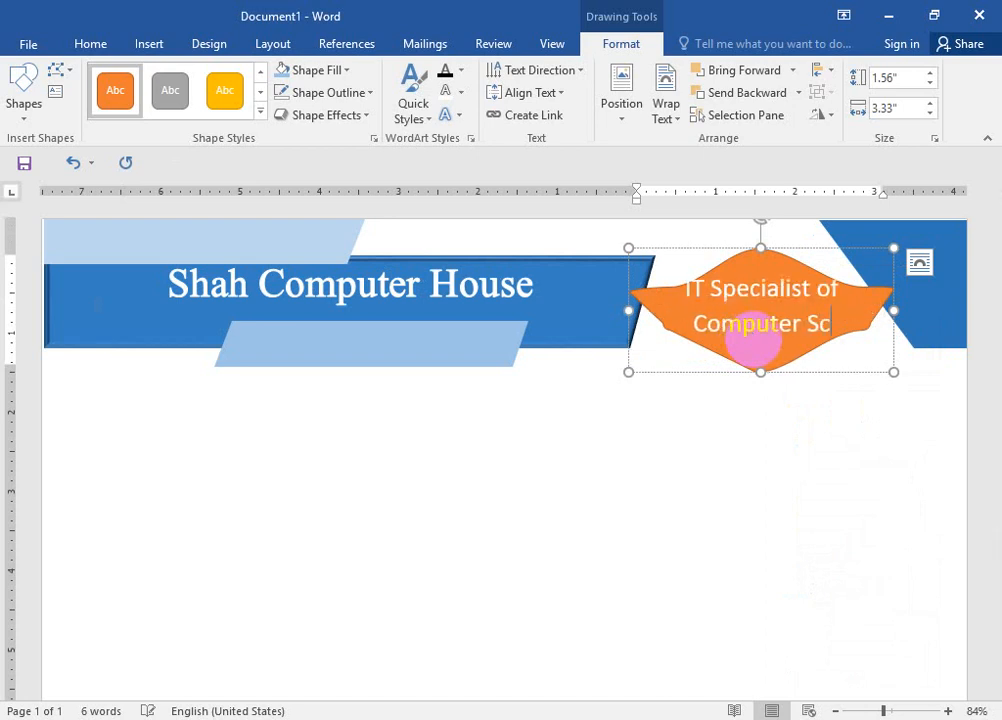
type("ience")
- Make all the text in the orange shape bold and black
key("ctrl+a")
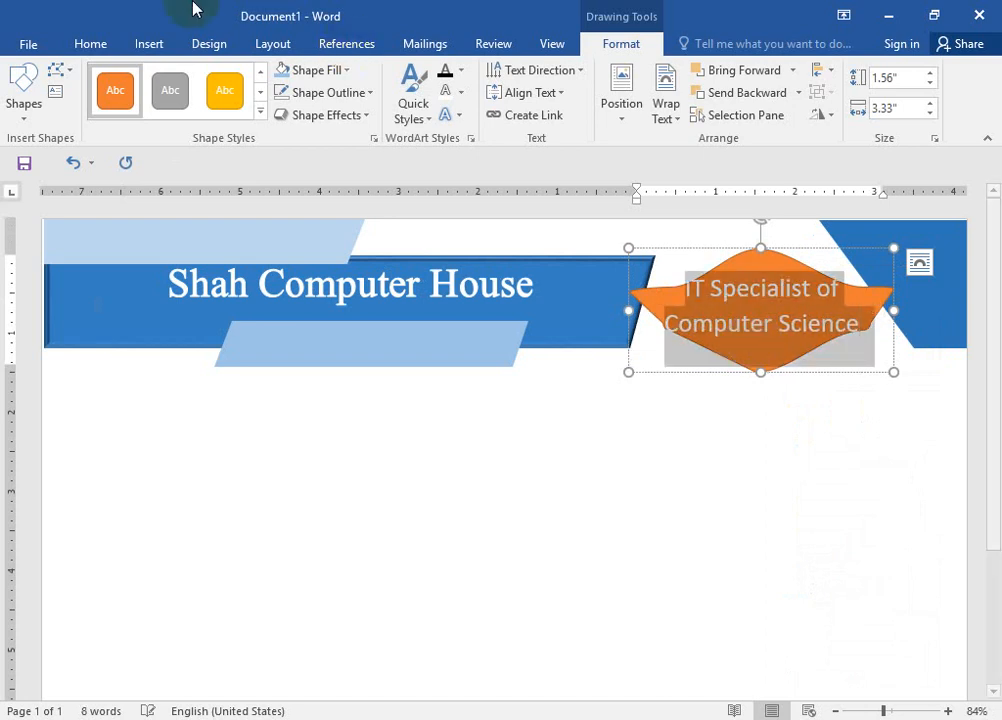
left_click(98, 44)
left_click(248, 84)
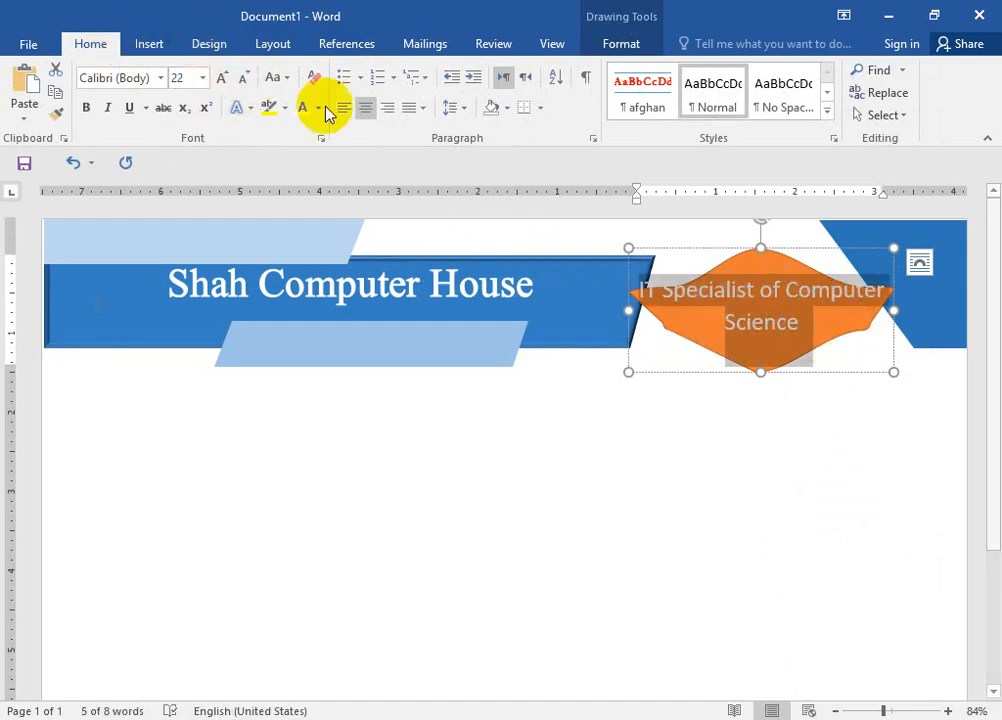
left_click(224, 78)
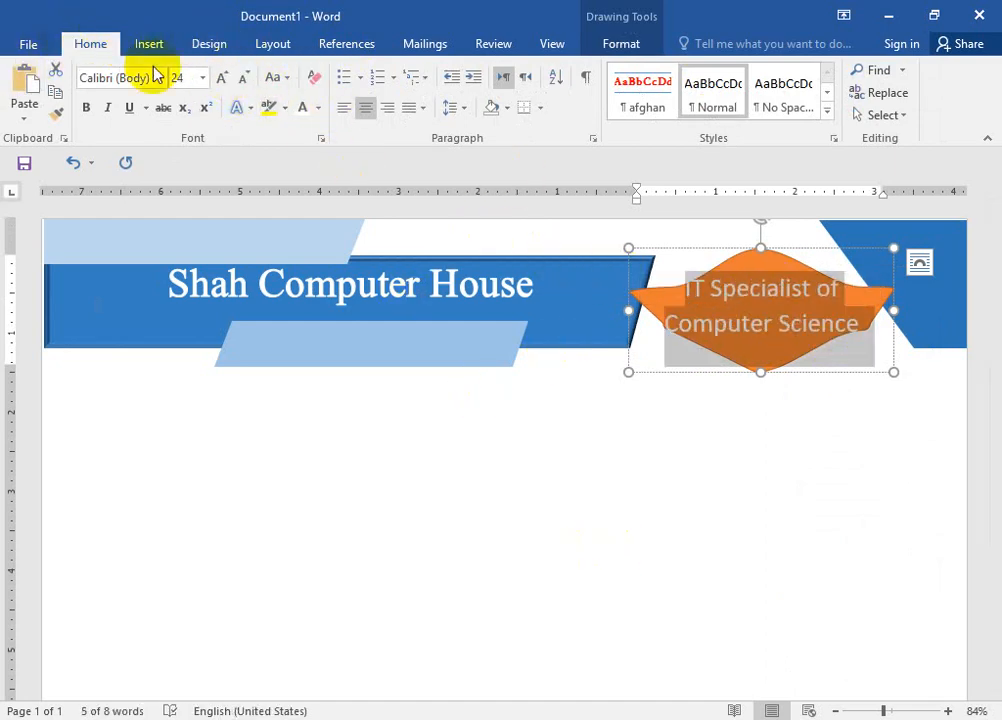
left_click(317, 108)
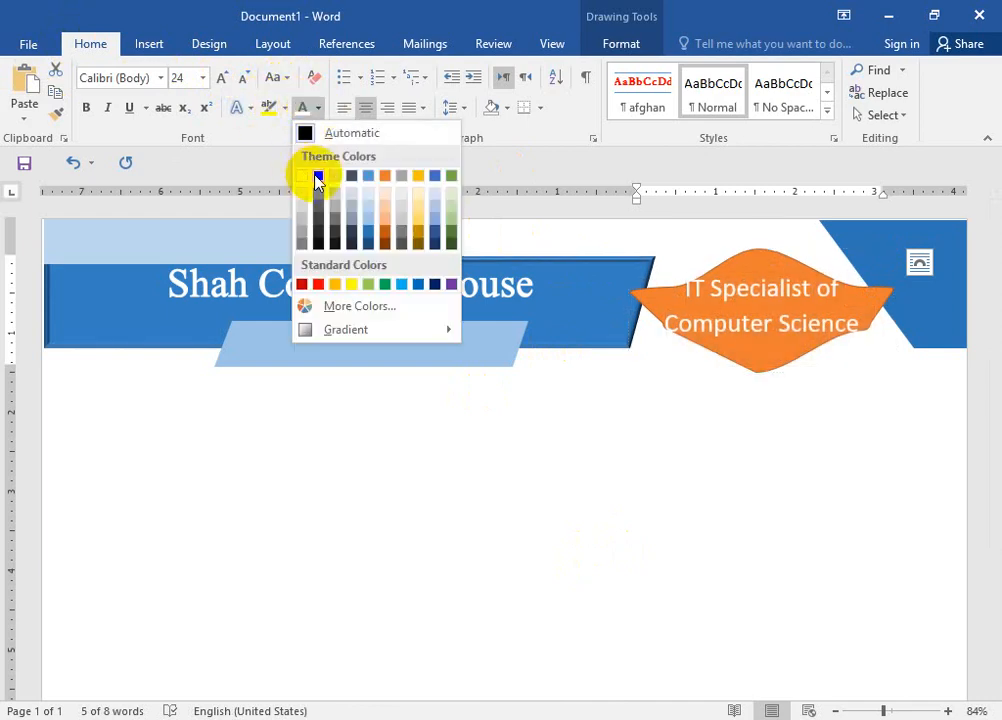
left_click(319, 176)
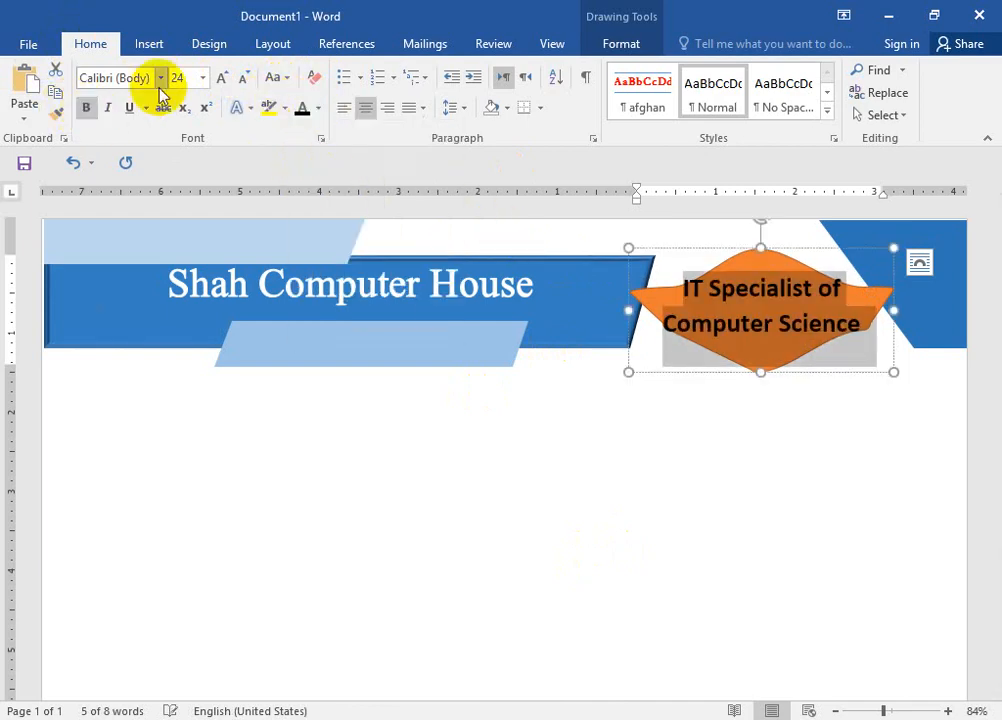
- Set the orange shape's text to the Andalus font at size 14
left_click(160, 79)
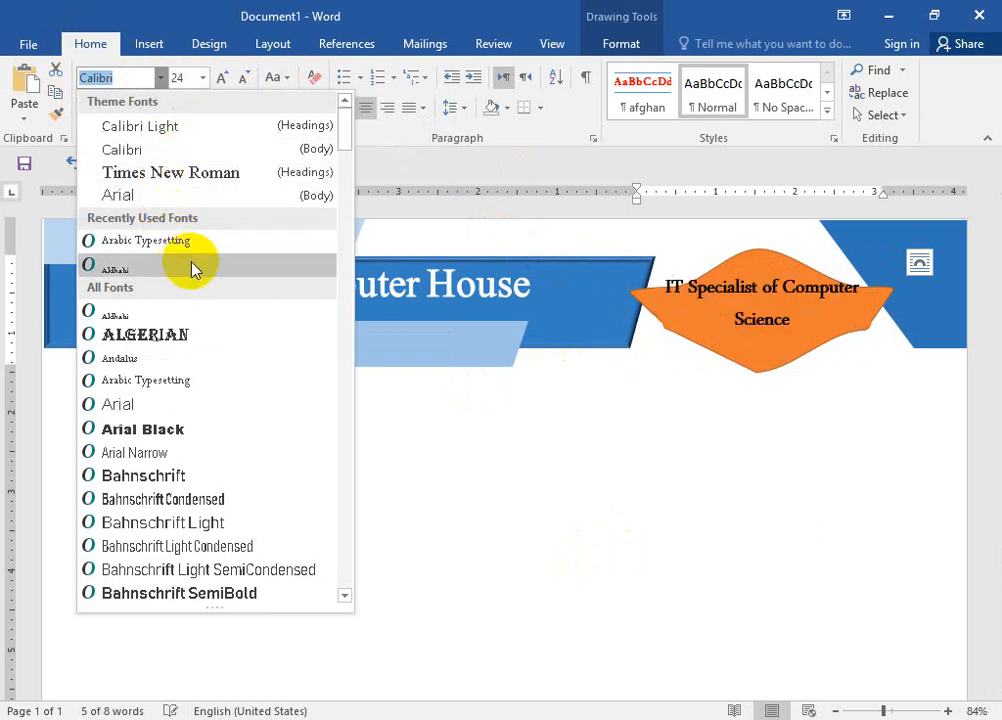
left_click(152, 358)
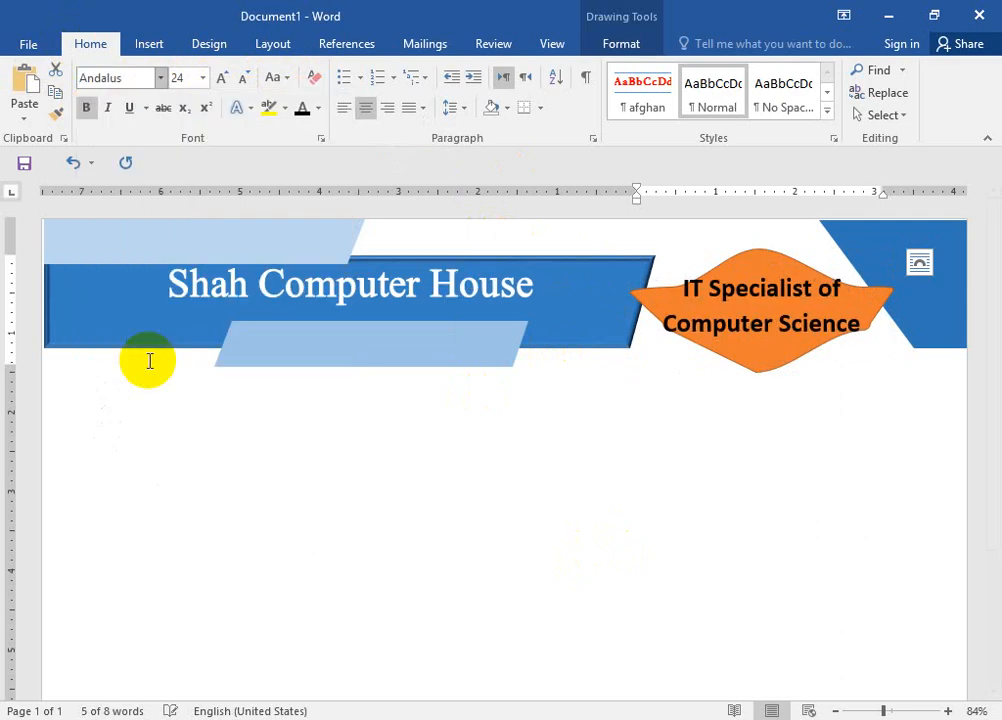
left_click(242, 78)
left_click(243, 79)
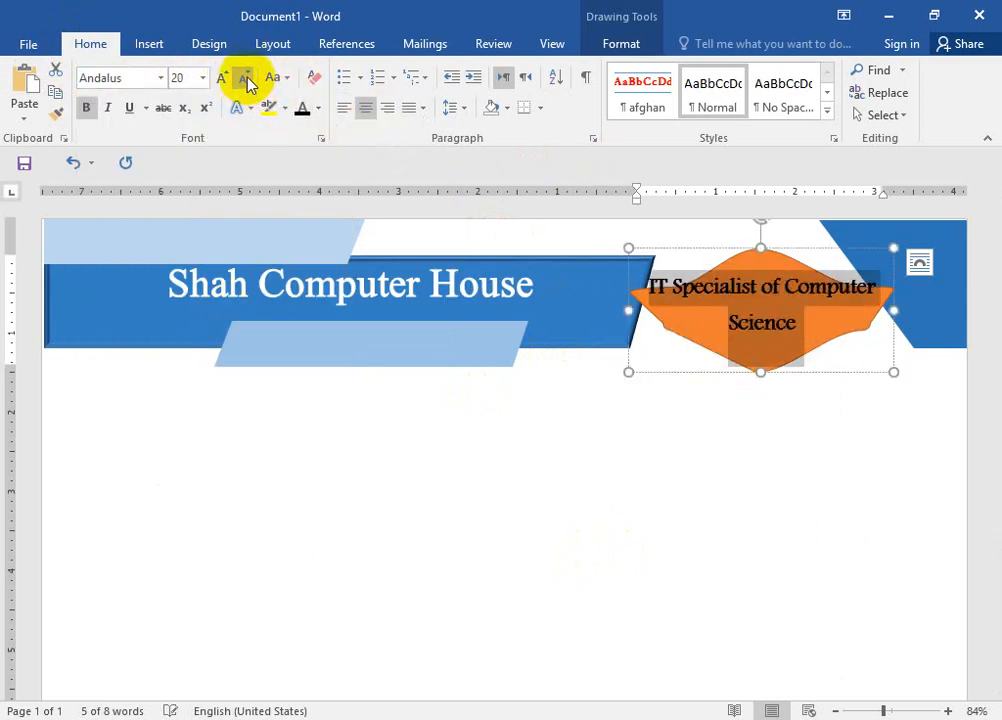
left_click(244, 79)
left_click(244, 79)
left_click(244, 79)
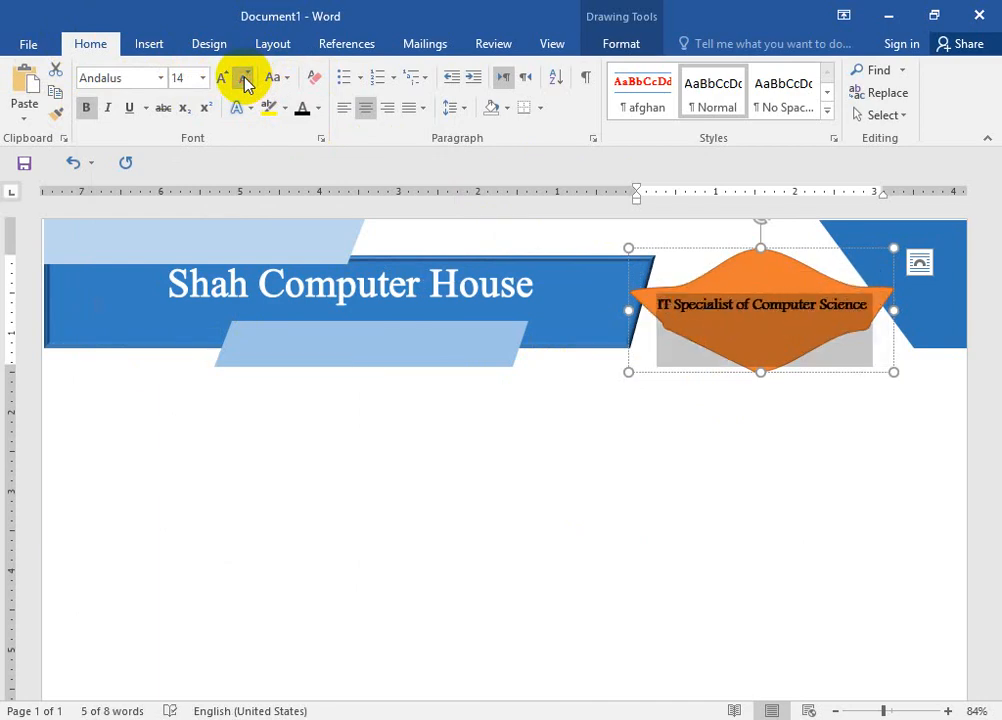
- Set the text outline of "IT Specialist of Computer Science" to black and deselect the shape
left_click(605, 46)
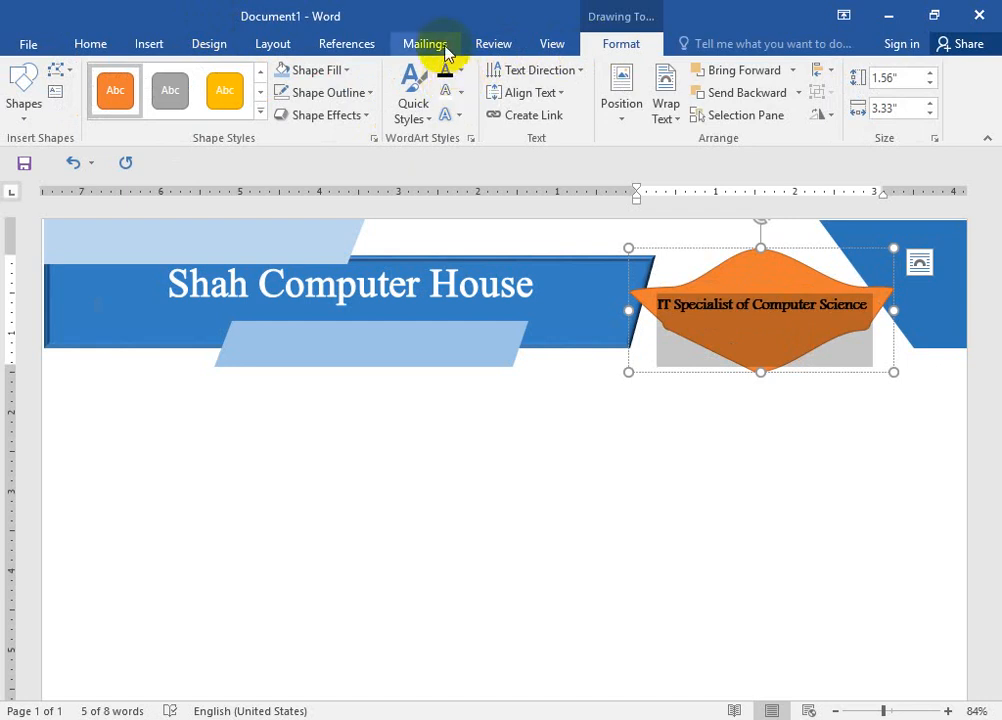
left_click(460, 92)
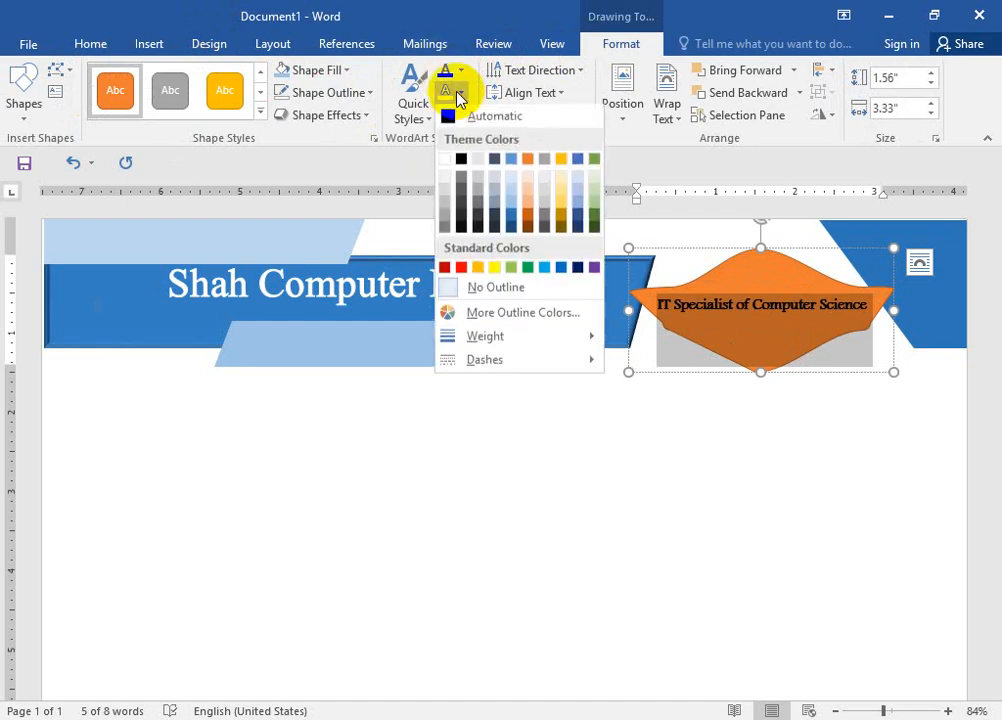
left_click(463, 161)
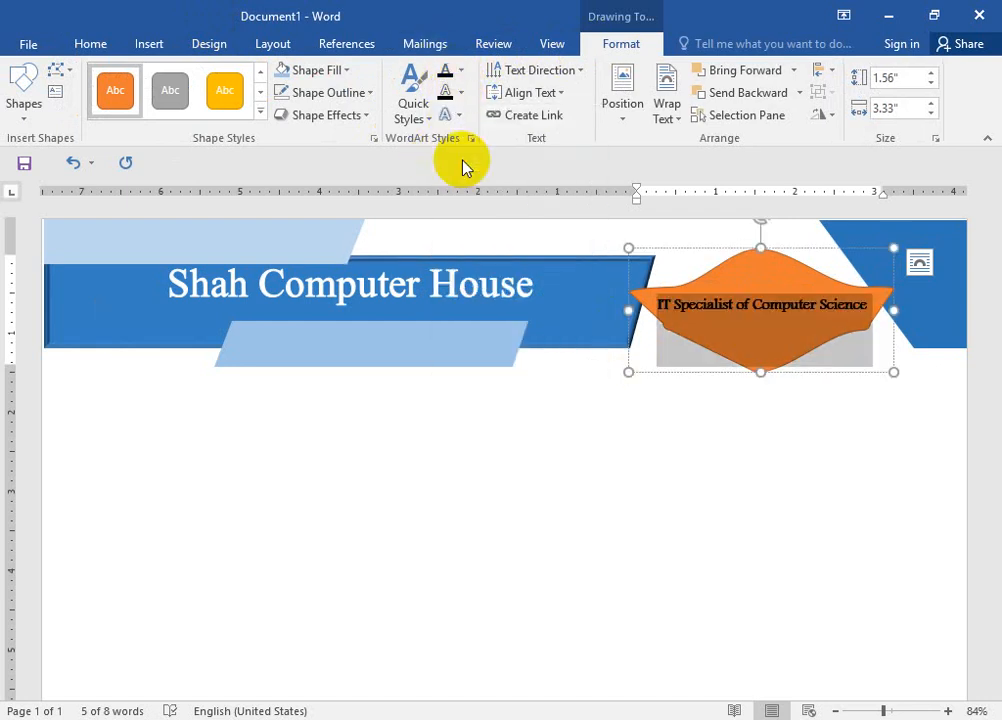
left_click(644, 488)
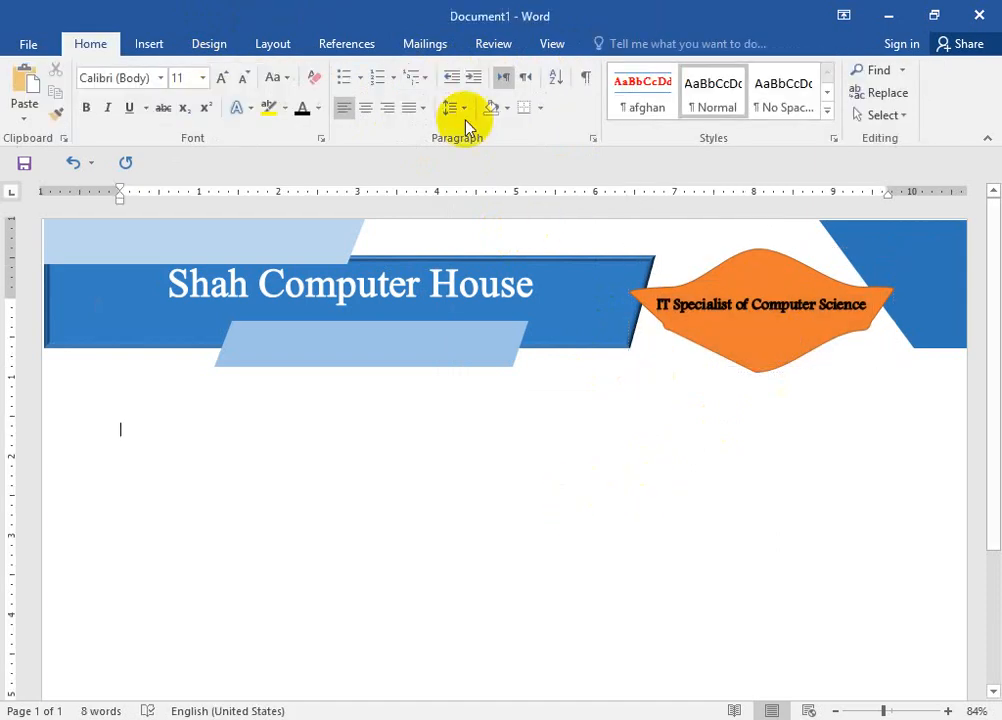
left_click(549, 44)
left_click(390, 98)
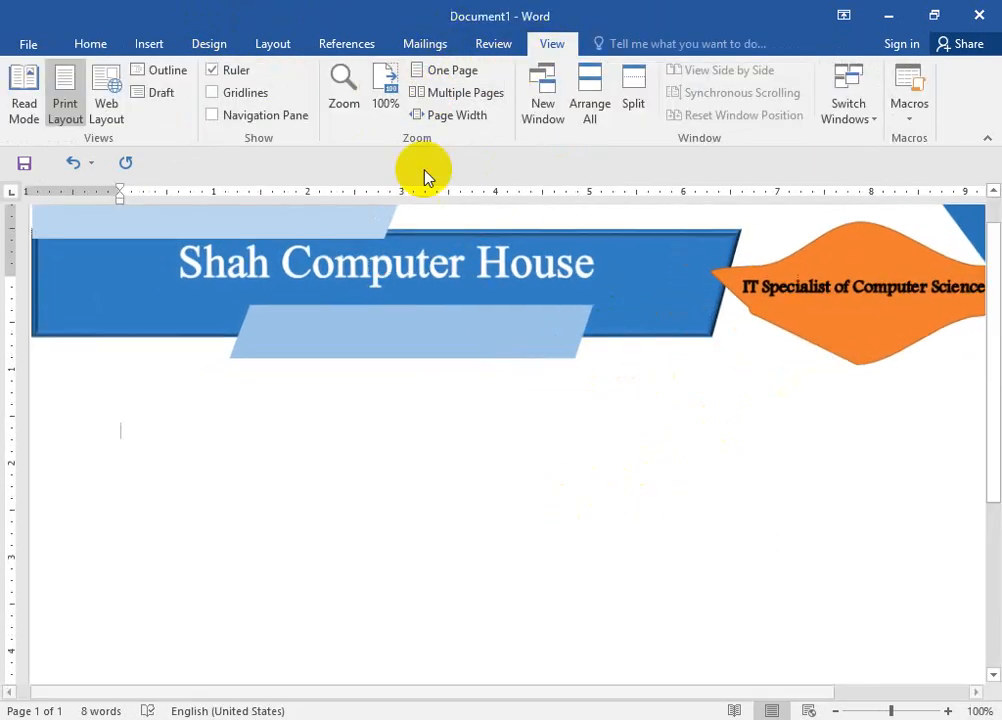
scroll(545, 480, "down", 3)
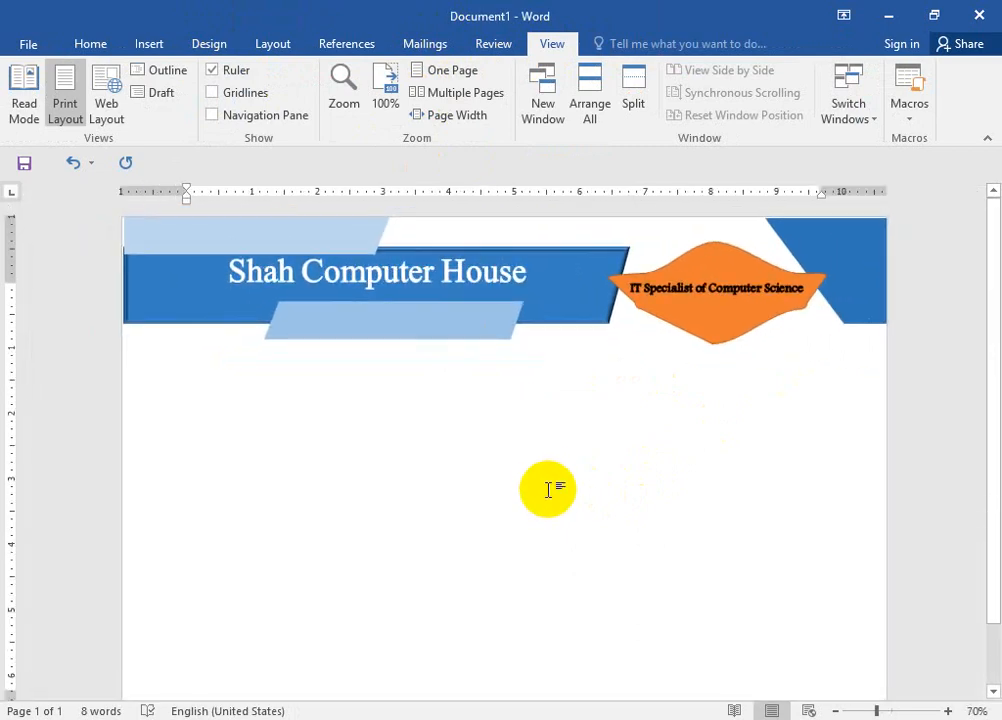
left_click(745, 254)
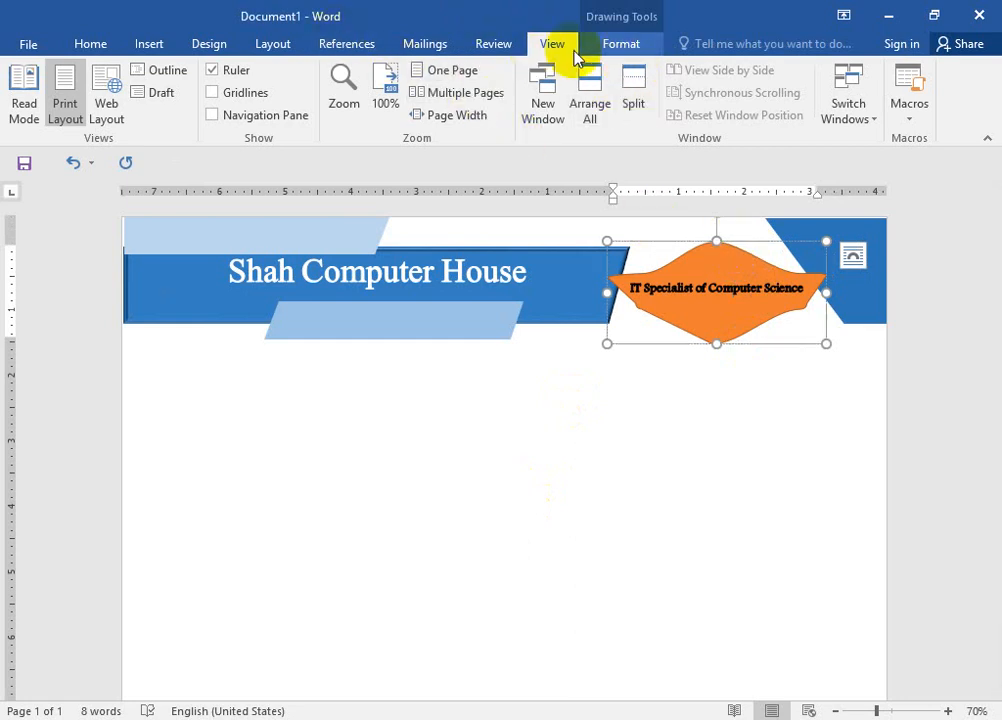
left_click(612, 44)
left_click(333, 97)
left_click(622, 437)
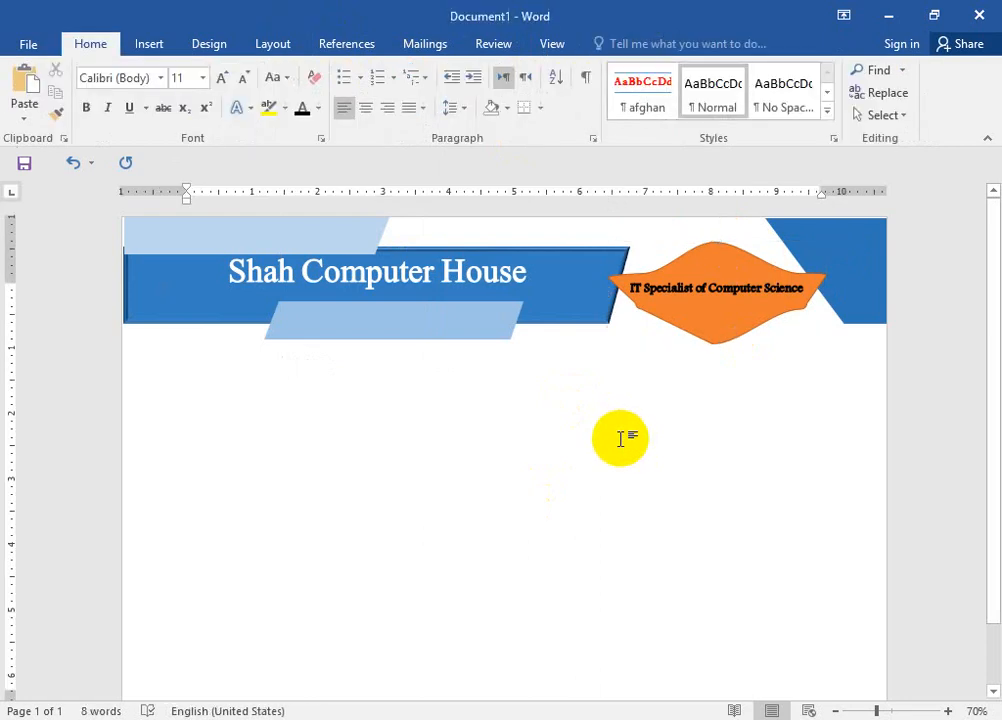
- Draw a sloping straight line about 5.46" wide and 0.55" high on the page below the header banners
left_click(149, 44)
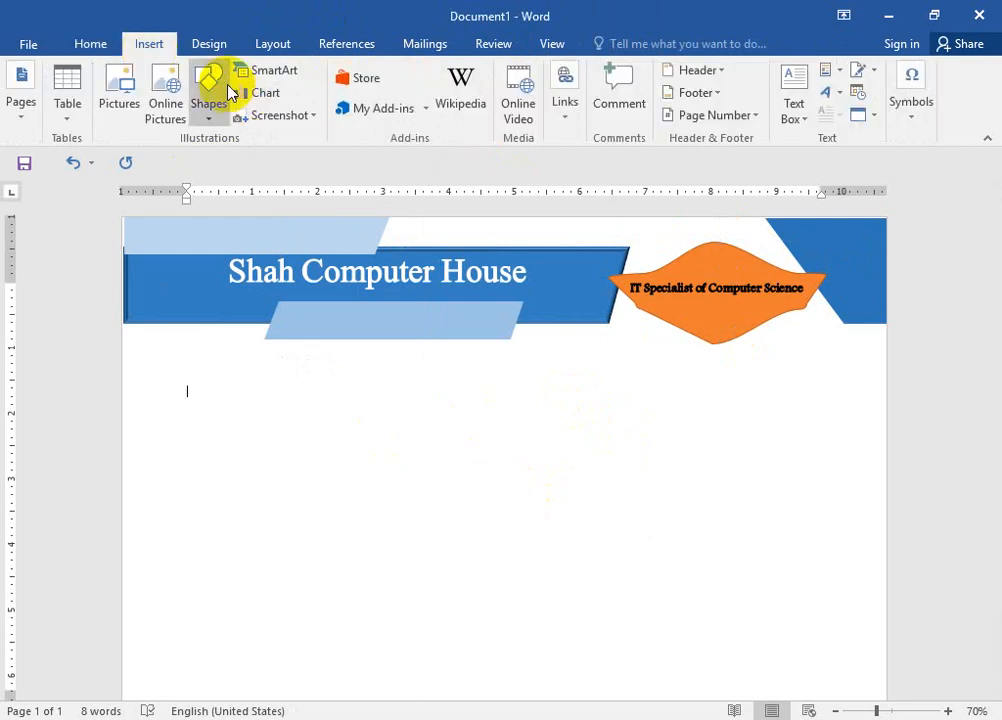
left_click(212, 98)
left_click(205, 157)
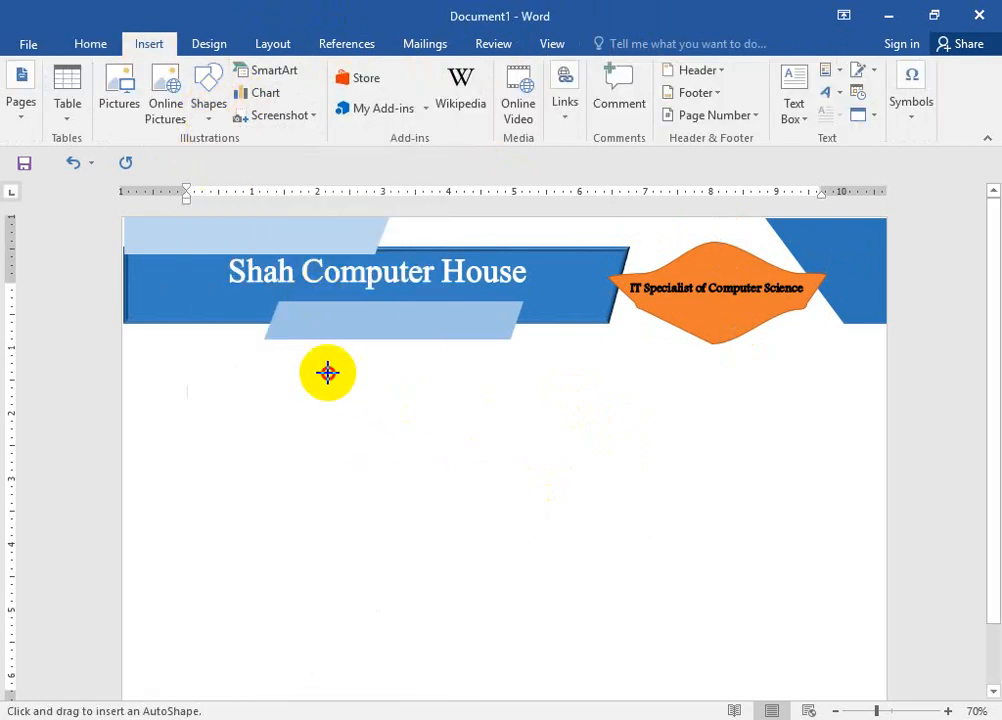
mouse_move(328, 373)
left_mouse_down()
mouse_move(651, 412)
mouse_move(687, 407)
left_mouse_up()
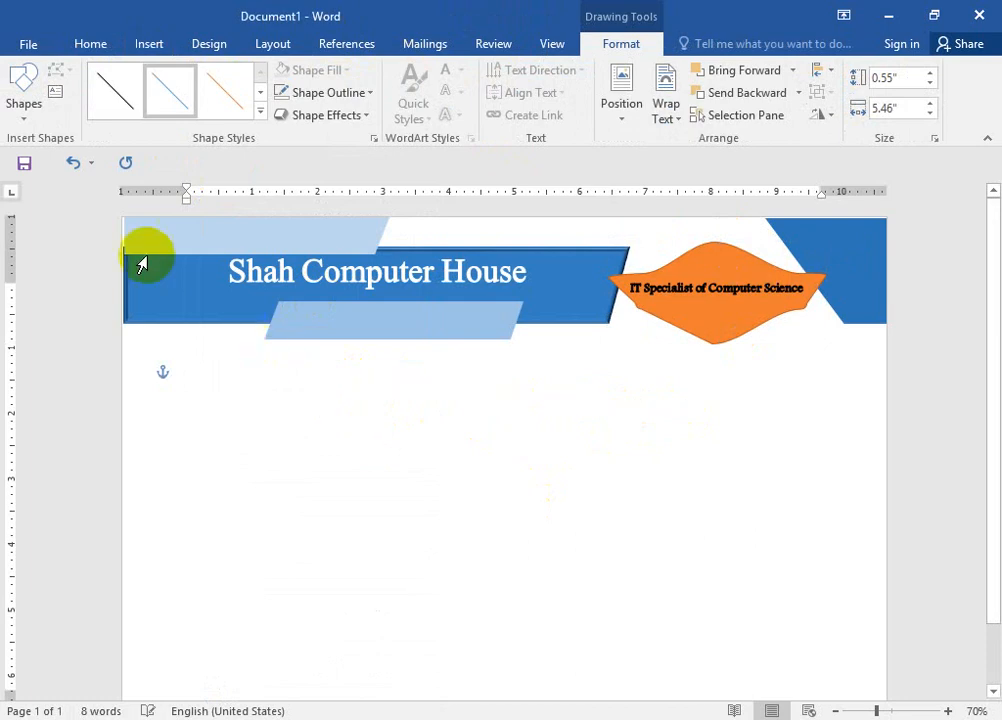
- Draw a horizontal straight line about 13.37" wide across the full page below the header banners
left_click(141, 263)
left_click(152, 46)
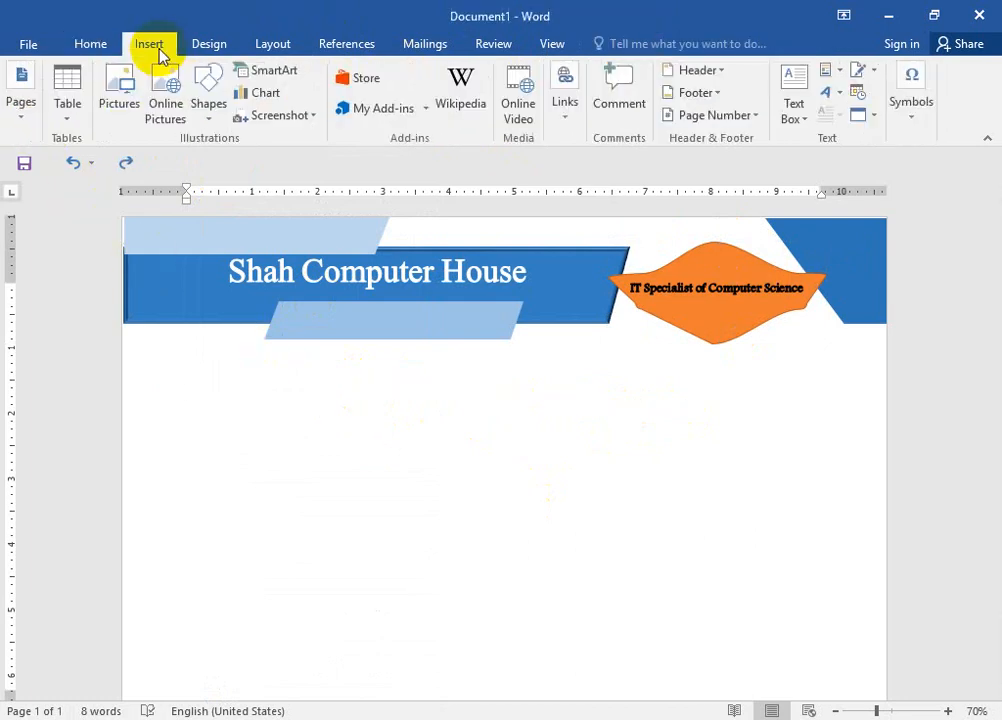
left_click(207, 80)
left_click(216, 161)
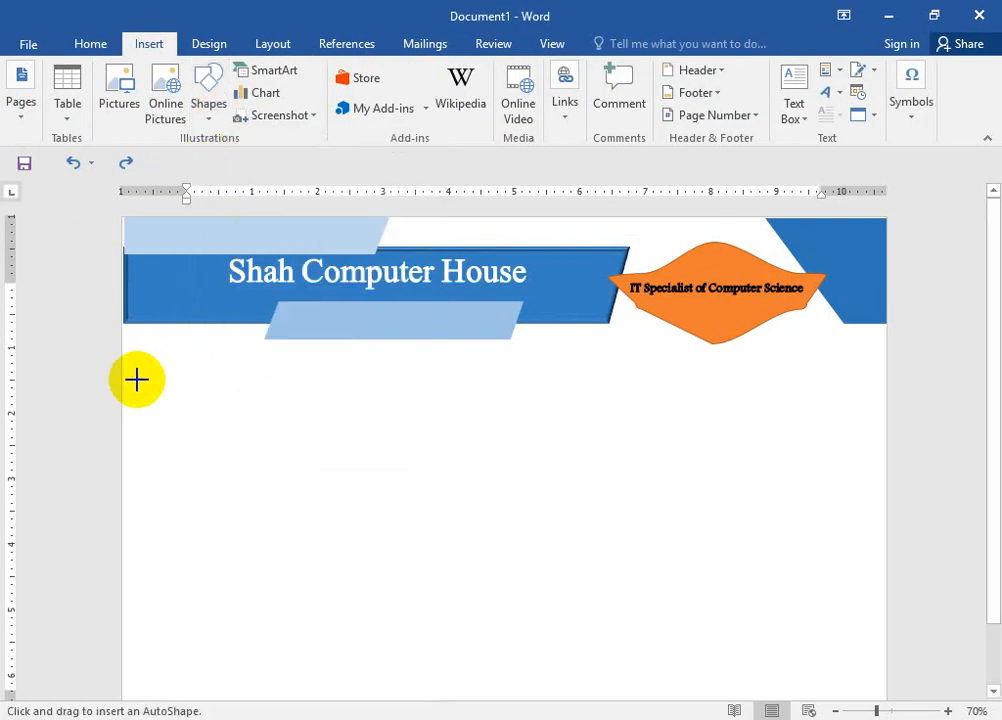
left_click_drag(124, 381, 991, 454)
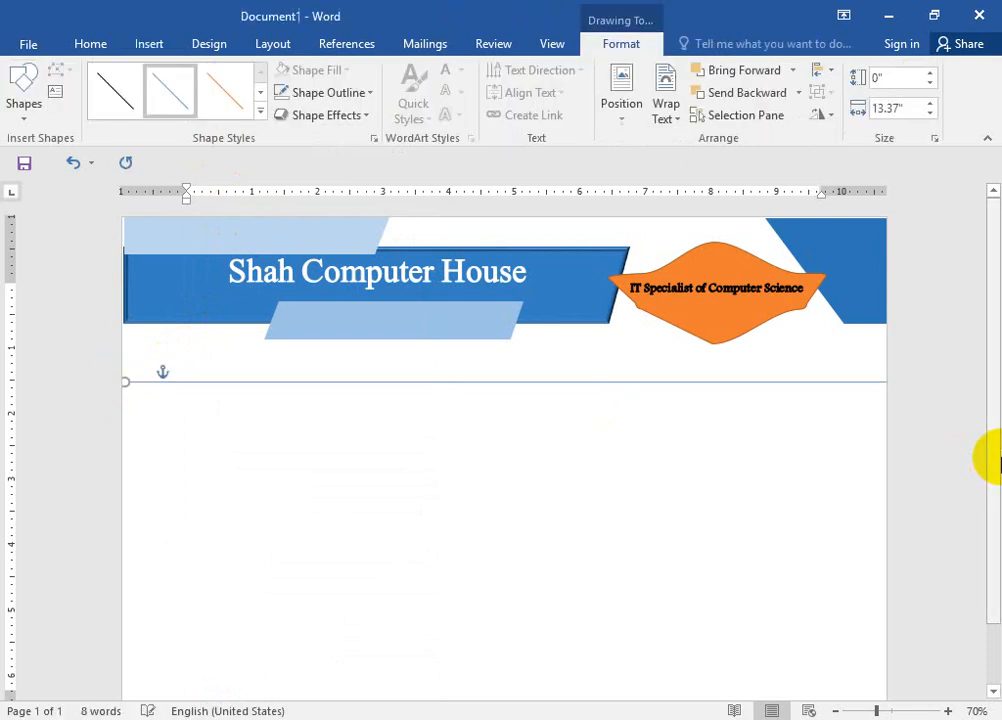
- Set the weight of the horizontal line below the banners to 4½ pt
left_click(407, 391)
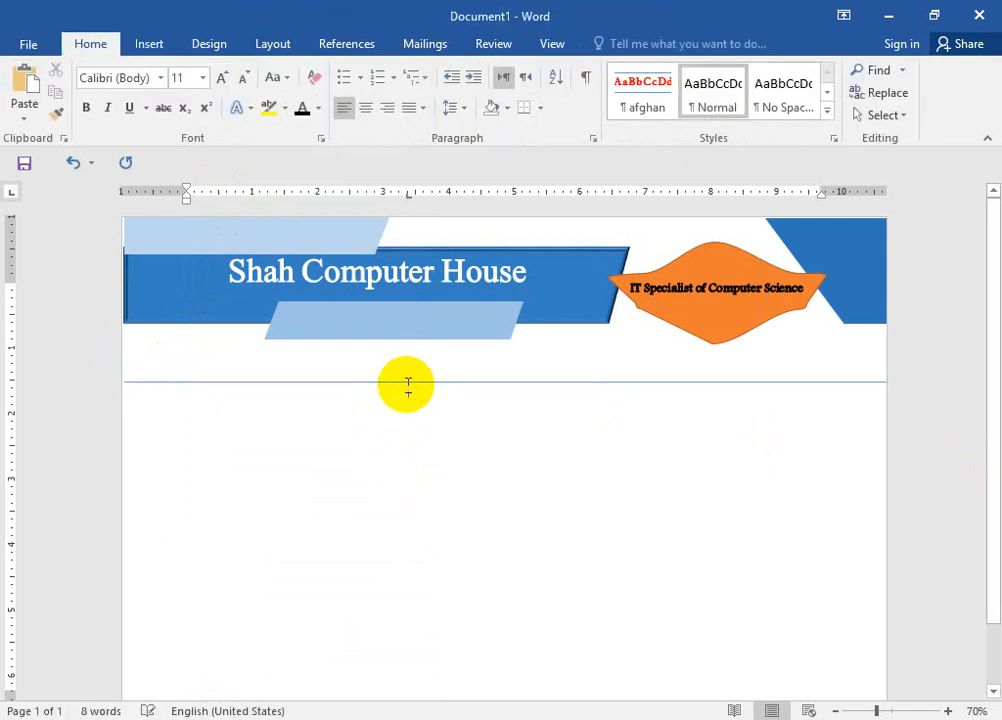
left_click(407, 384)
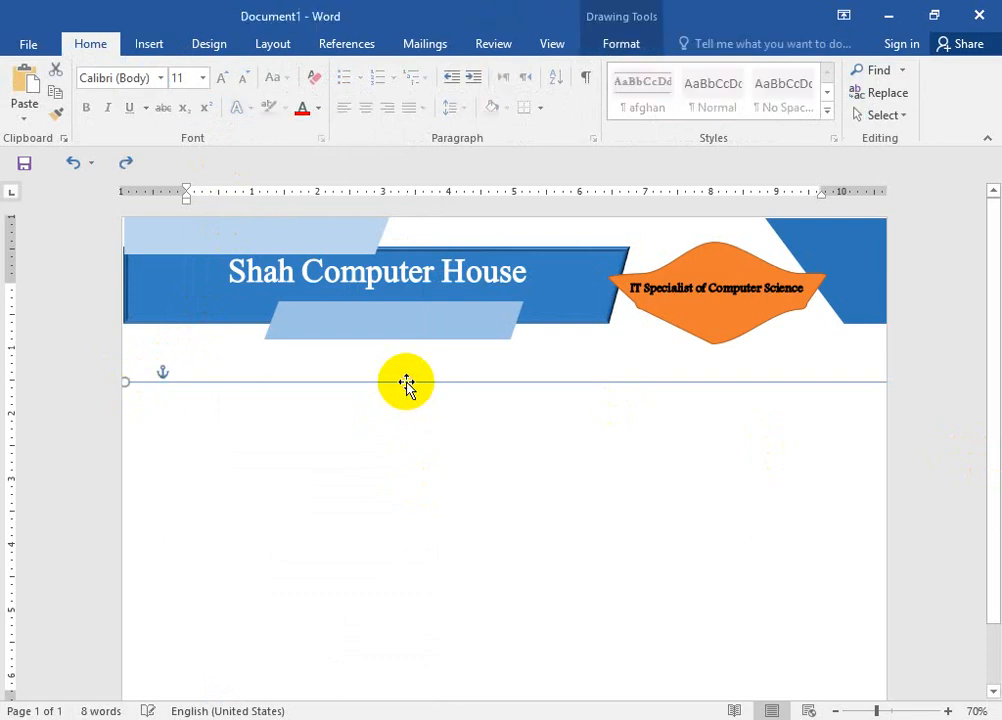
left_click(611, 44)
left_click(333, 93)
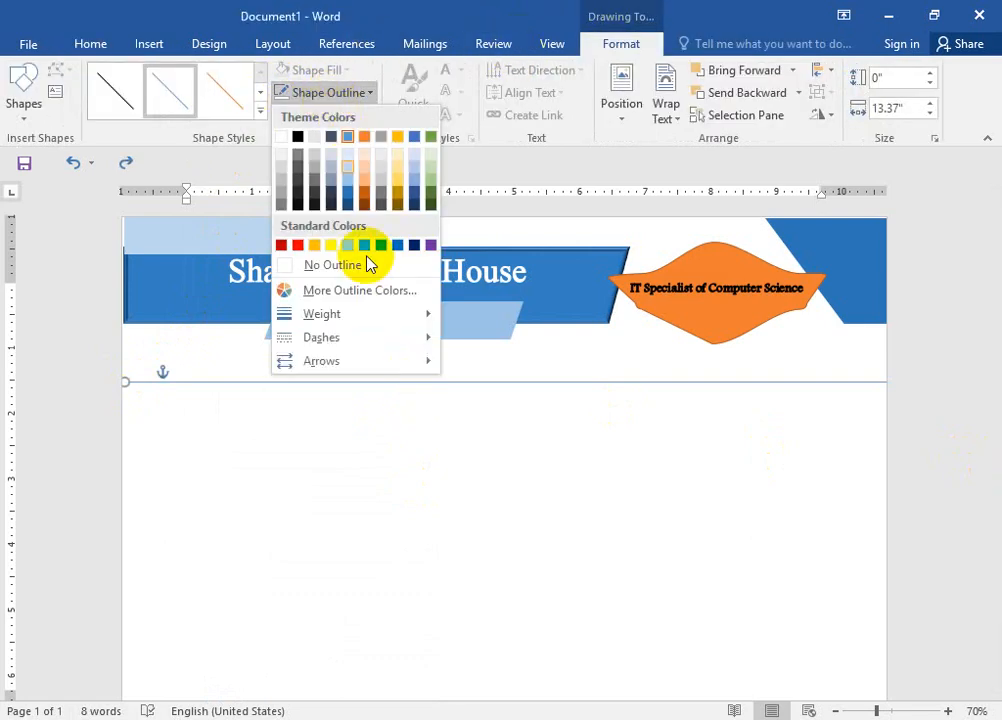
mouse_move(375, 322)
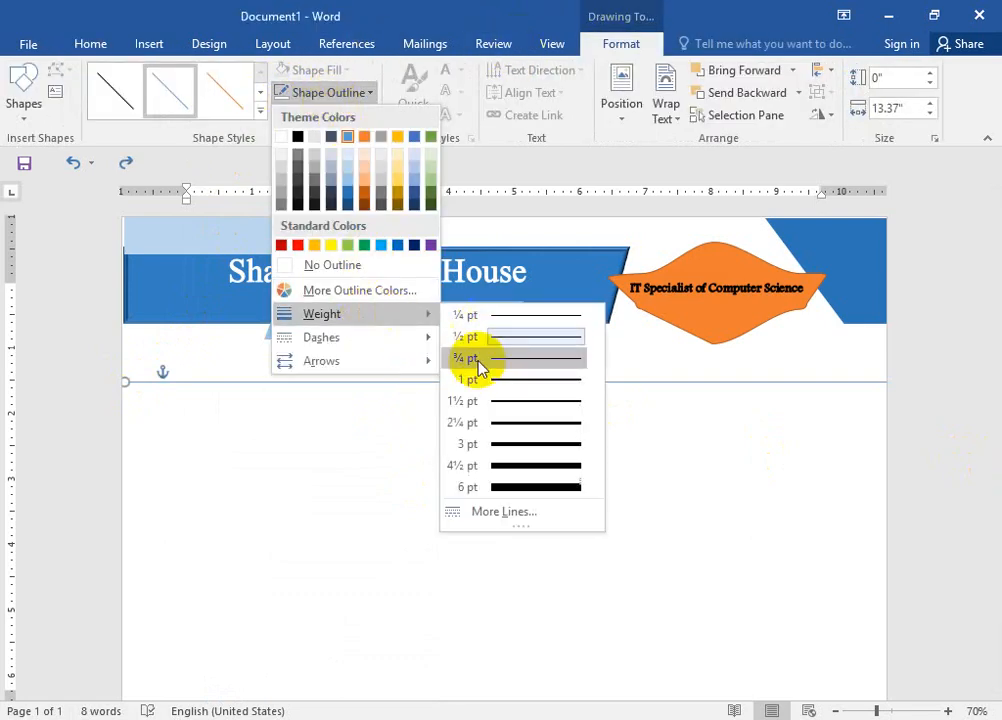
left_click(497, 465)
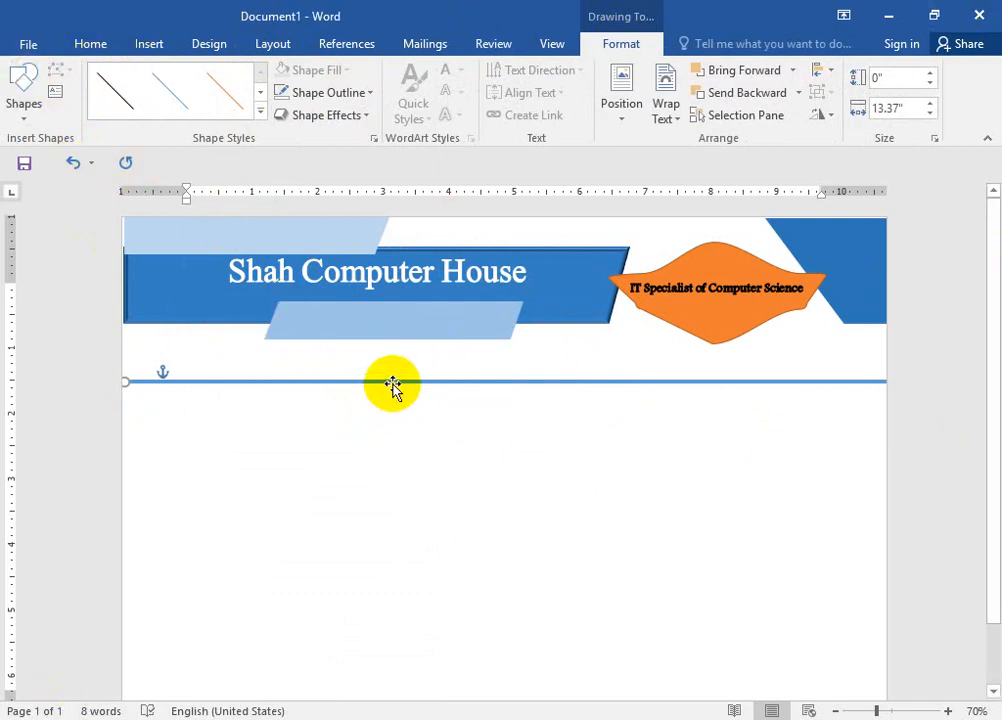
- Move the horizontal line up closer to the banners and restyle it with the orange line preset at 4½ pt weight
left_click_drag(392, 383, 394, 364)
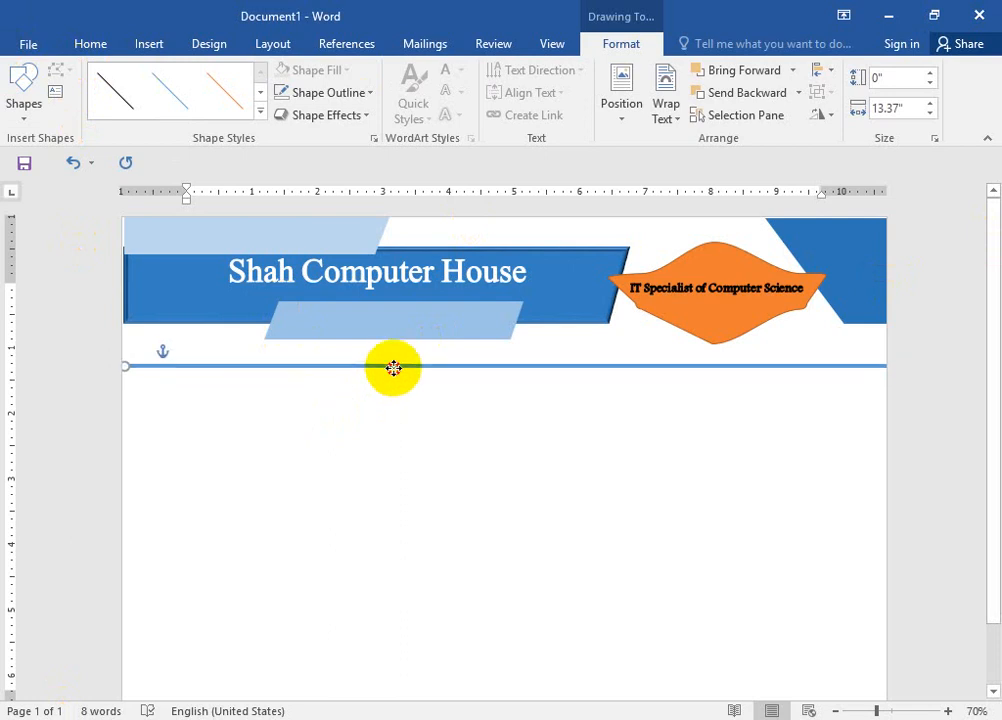
left_click(219, 89)
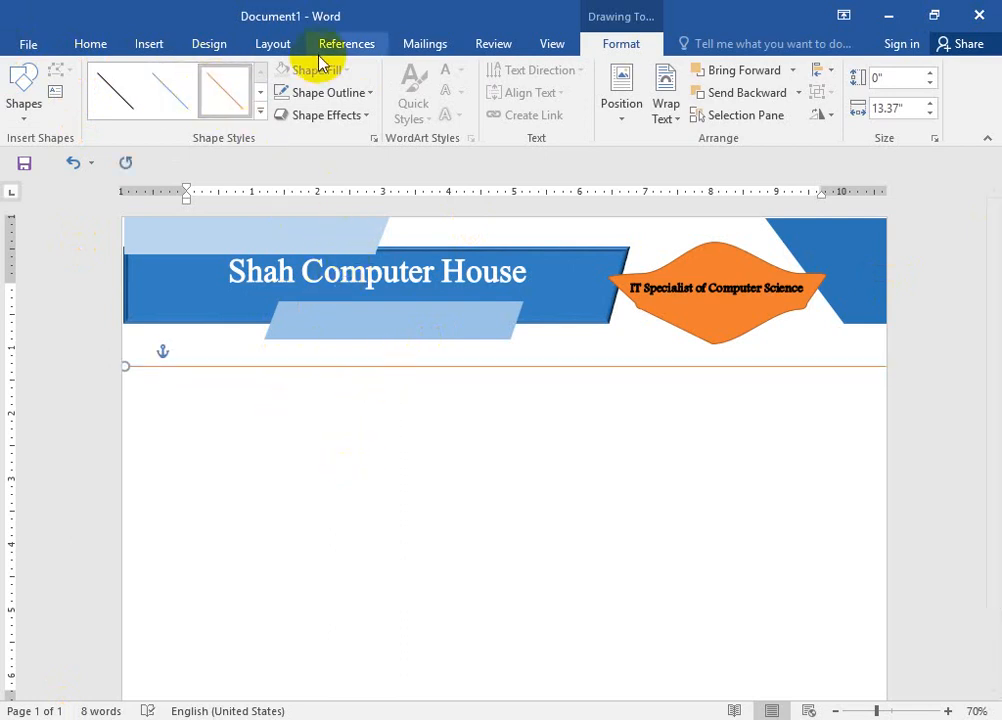
left_click(336, 92)
mouse_move(420, 313)
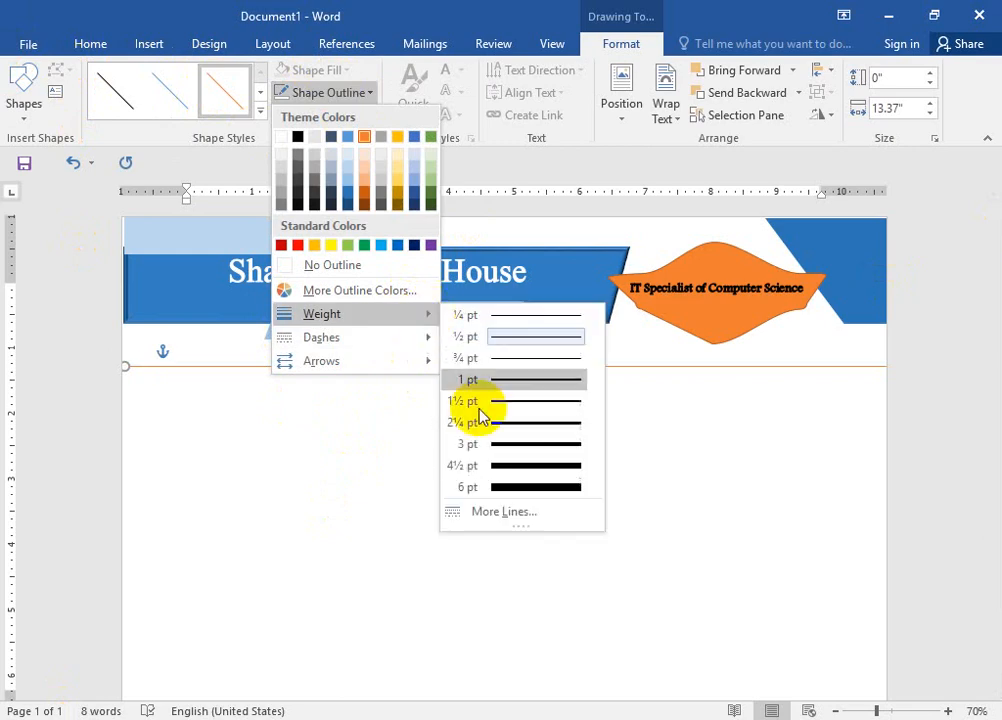
left_click(492, 465)
- Add the heading CERTIFICATE centered on the page below the orange line
left_click(440, 502)
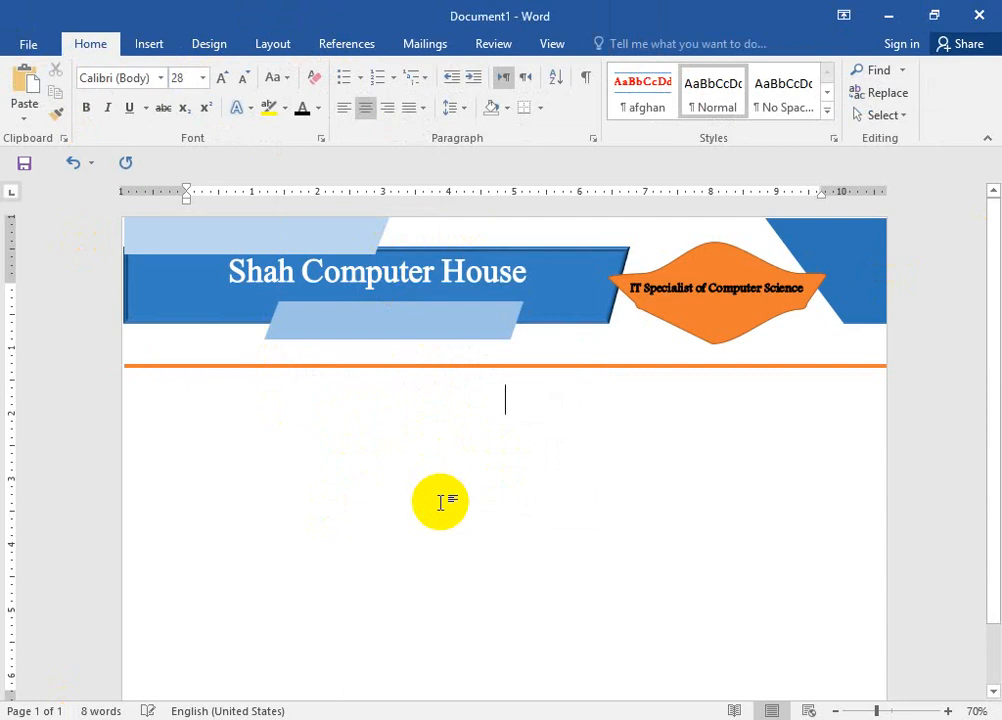
type("CERT")
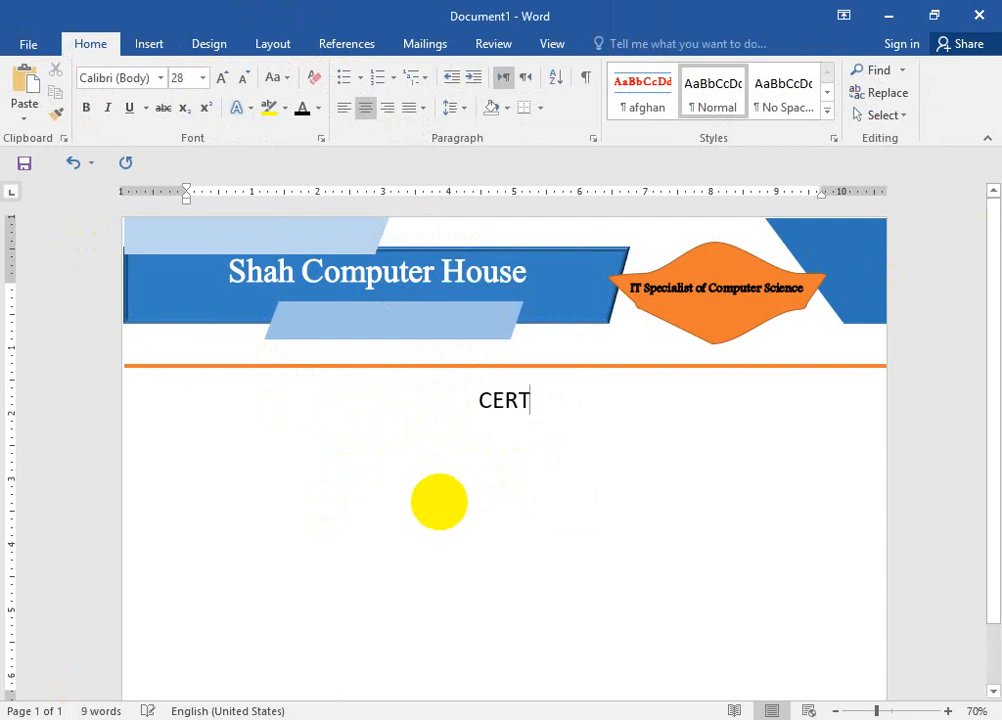
type("IFICATE")
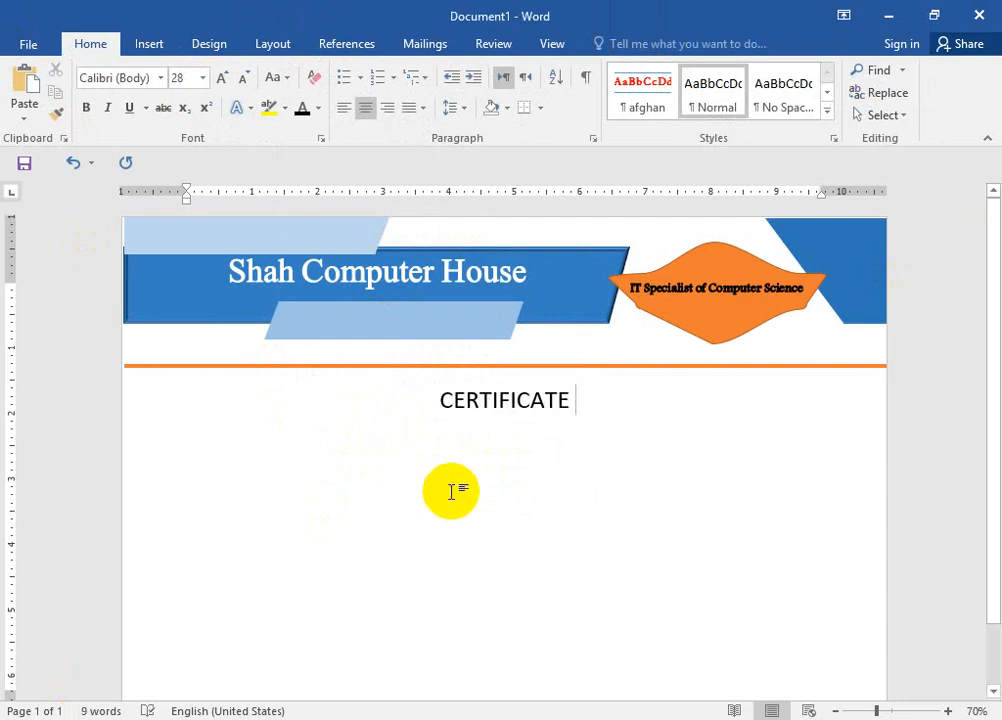
- Enlarge the CERTIFICATE heading to 48 pt and make it bold
left_click_drag(566, 408, 409, 403)
key("ctrl+shift+period")
key("ctrl+shift+period")
key("ctrl+shift+period")
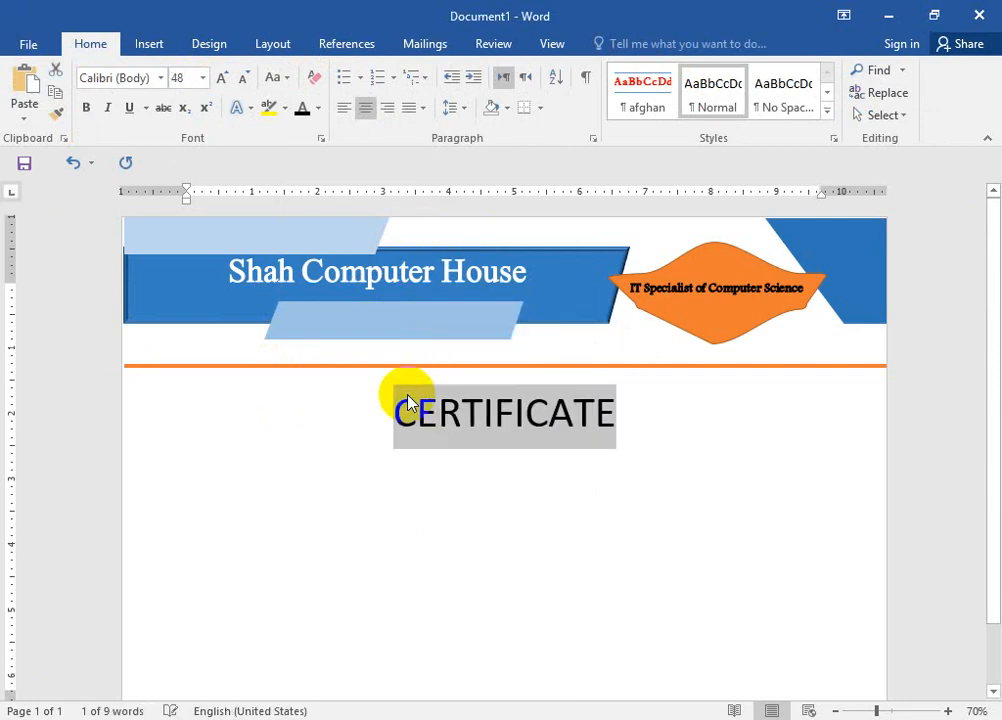
key("ctrl+b")
key("ctrl+shift+period")
key("ctrl+shift+period")
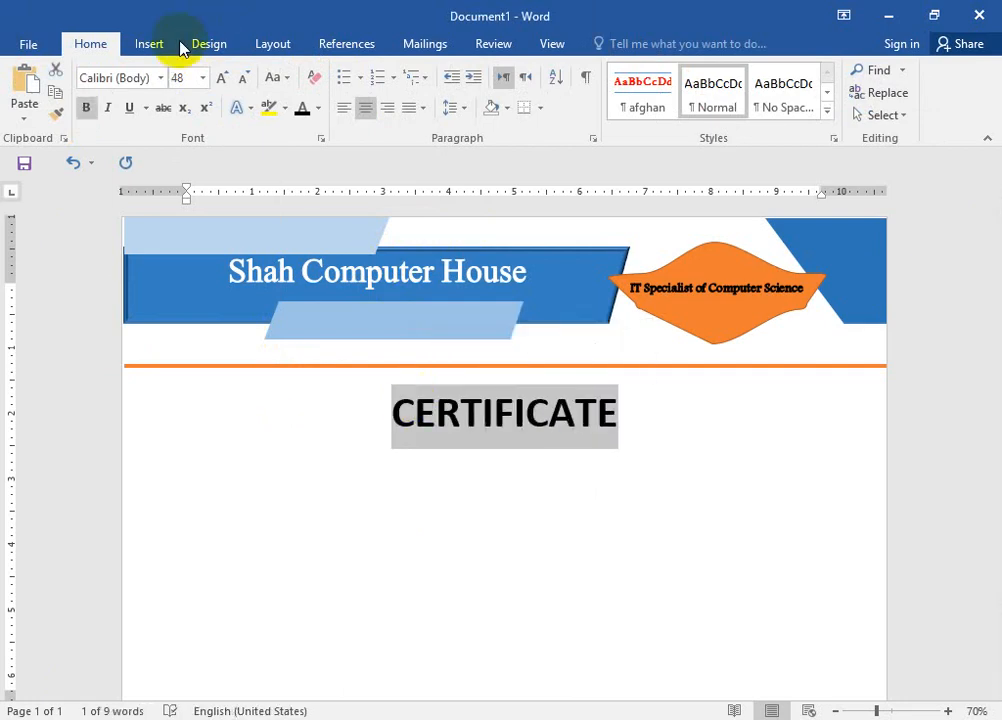
- Color the CERTIFICATE heading in the darkest blue theme shade and deselect it
left_click(318, 108)
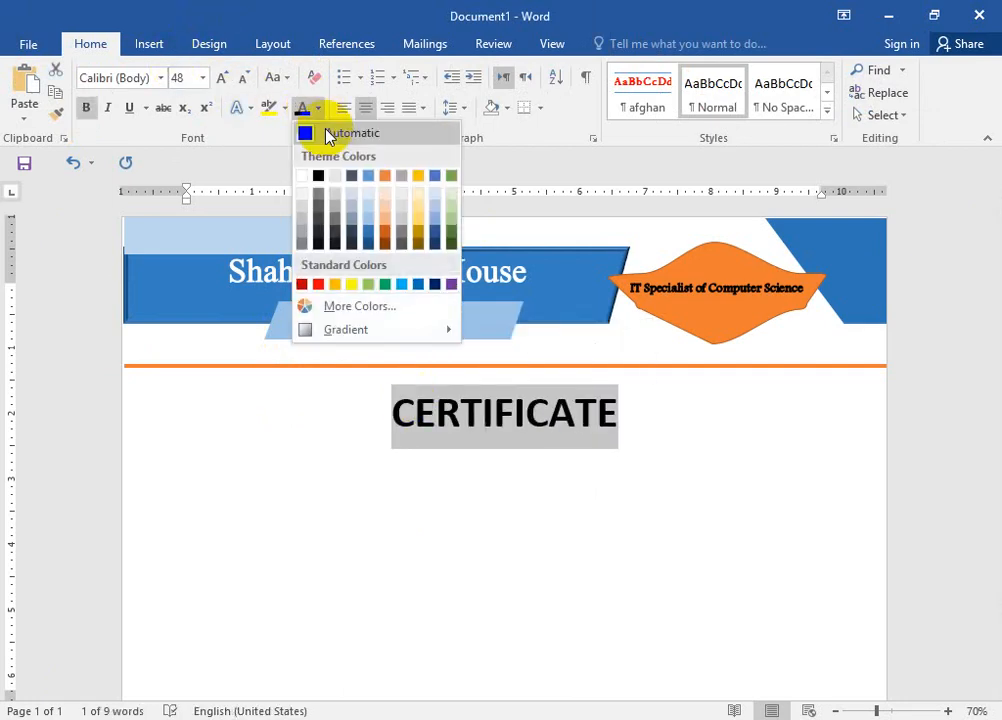
left_click(369, 245)
left_click(656, 436)
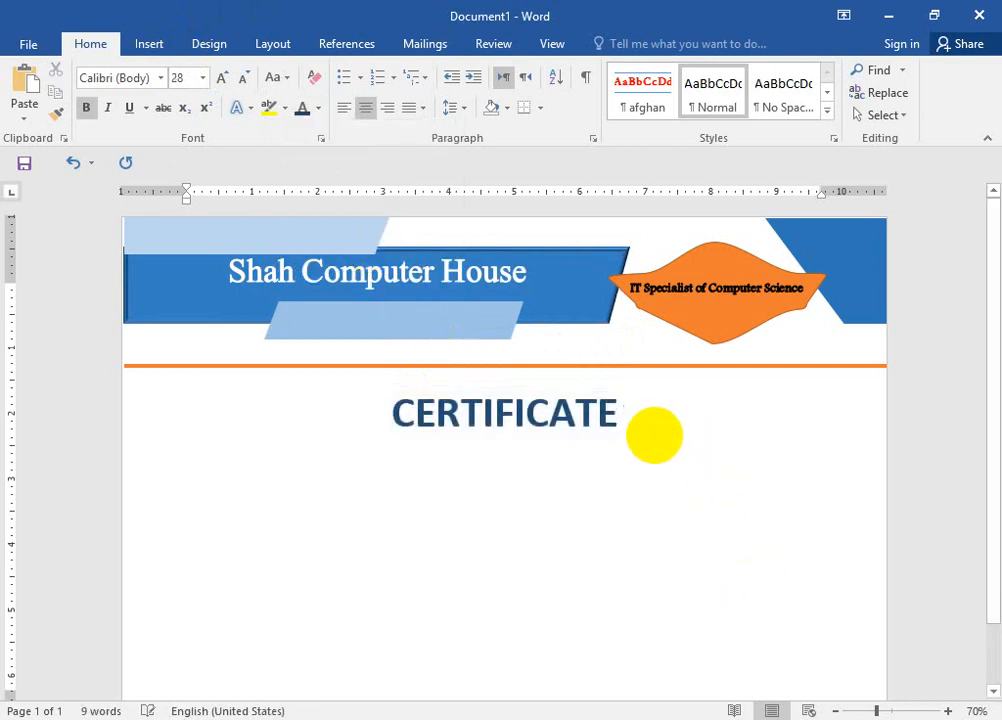
- Start a new line under the CERTIFICATE heading with the text "Shah Computer House"
key("Return")
type("Shah")
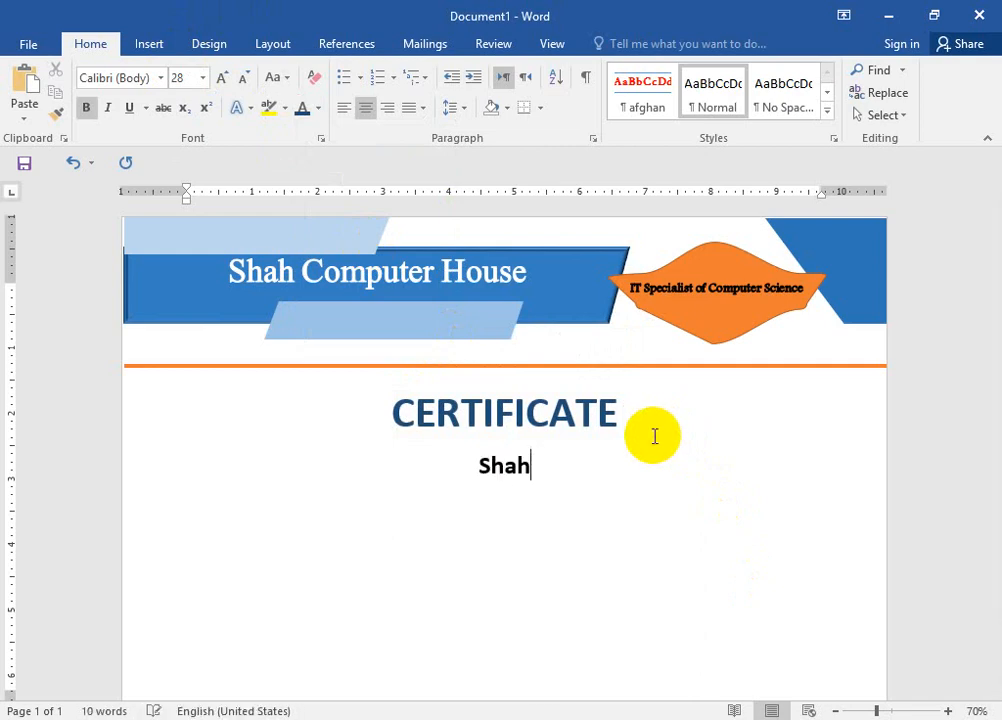
type(" Computer hou")
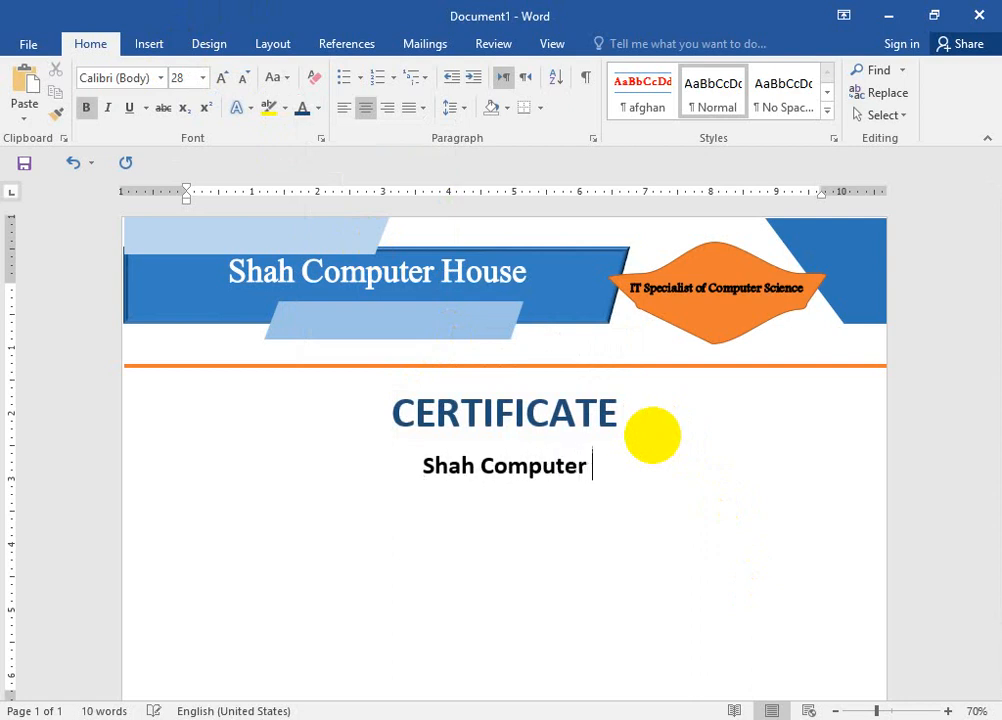
key("BackSpace")
key("BackSpace")
key("BackSpace")
type("House")
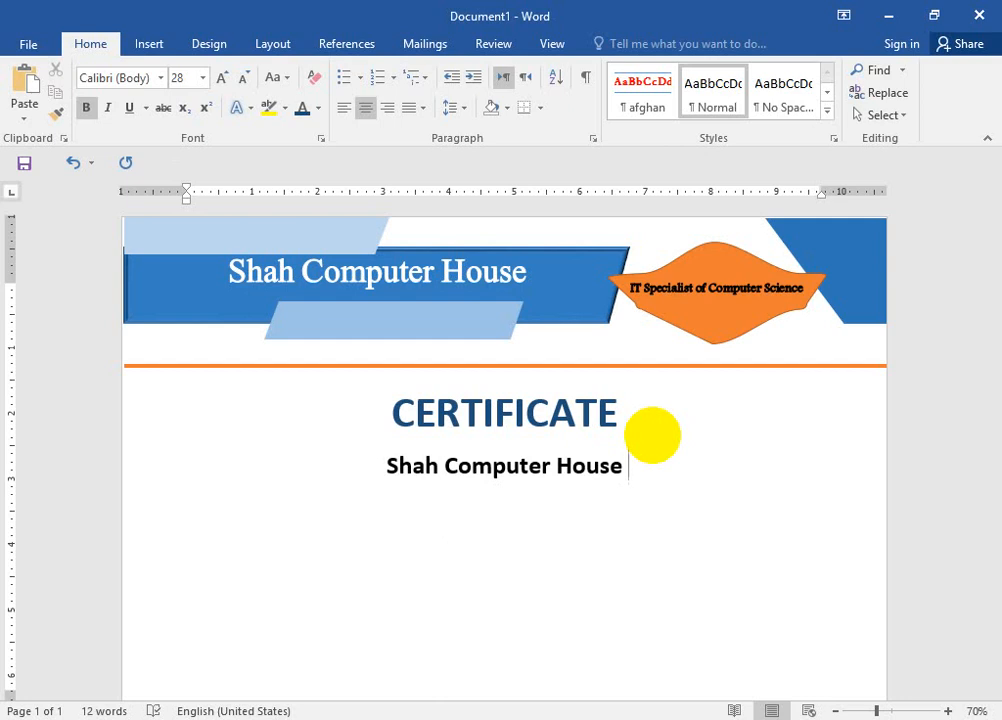
- Continue the sentence under the heading with "congratulates your graduation and"
type("c")
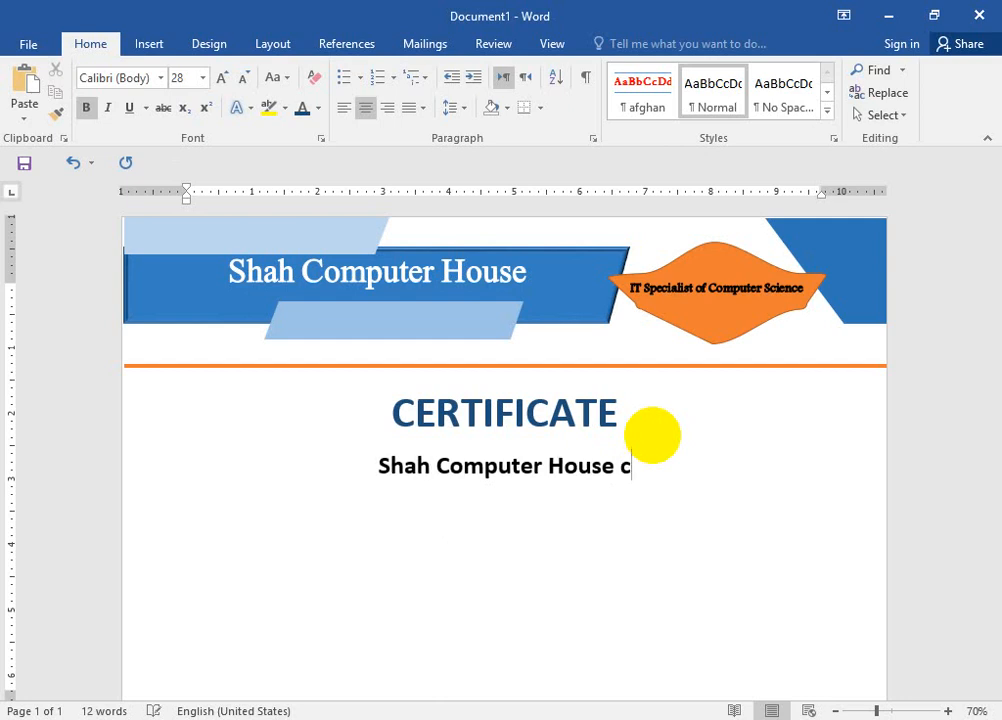
type("ong")
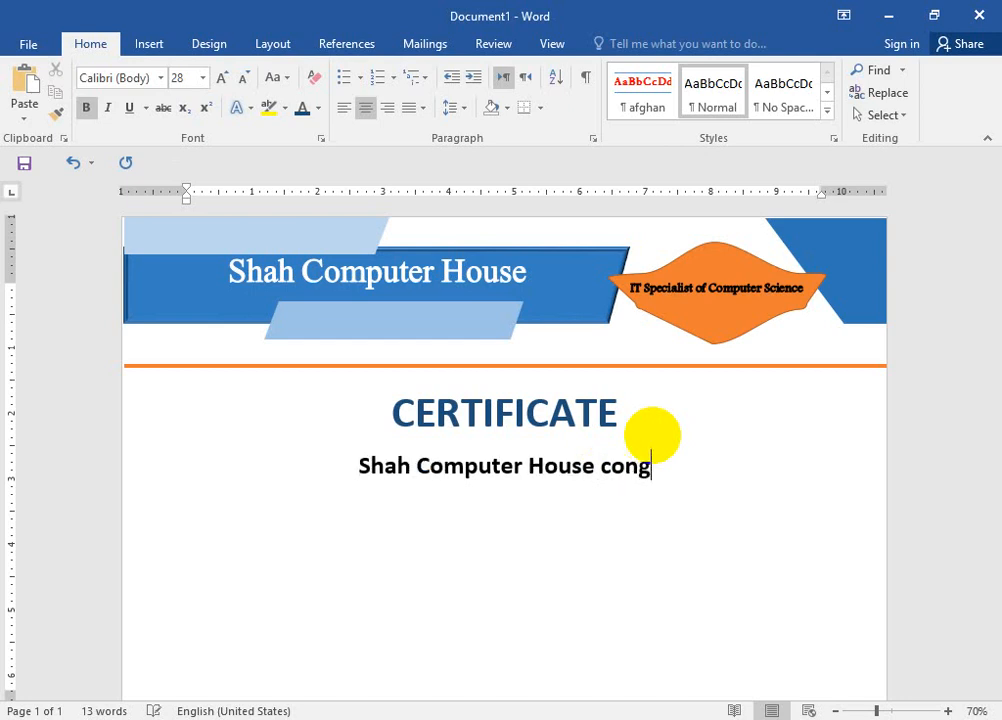
type("ratulete")
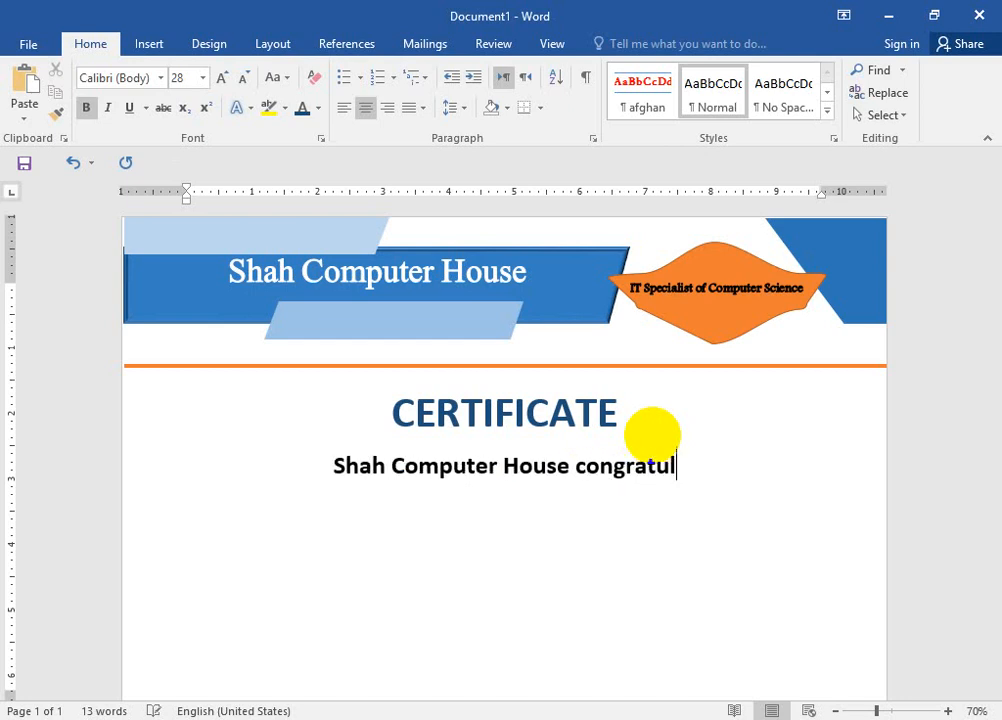
key("BackSpace")
key("BackSpace")
key("BackSpace")
type("ates your")
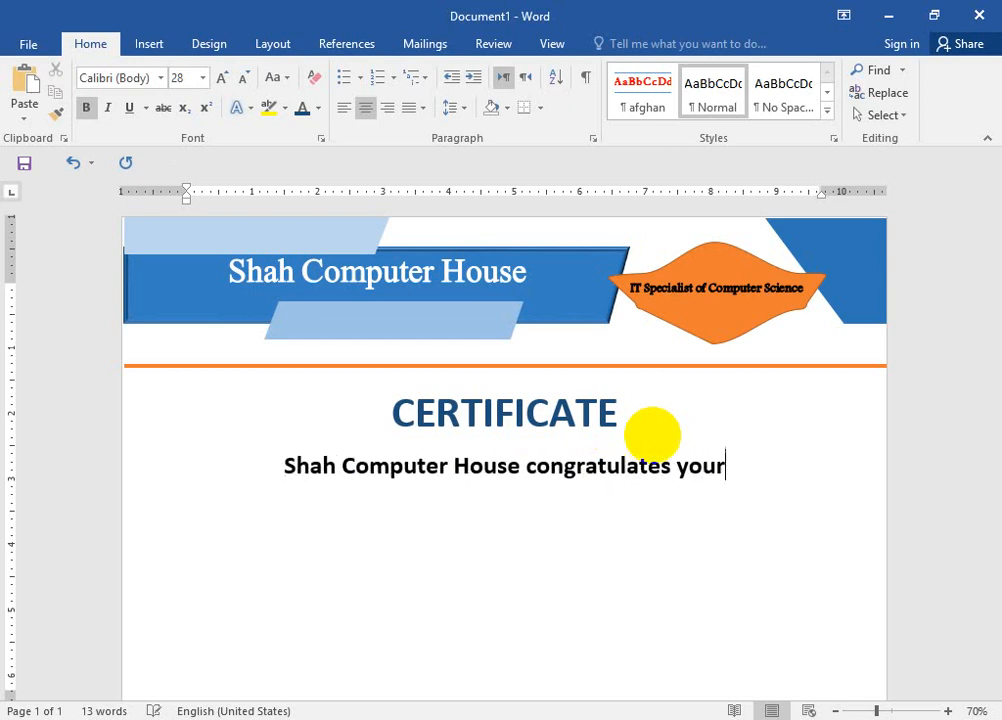
type(" g")
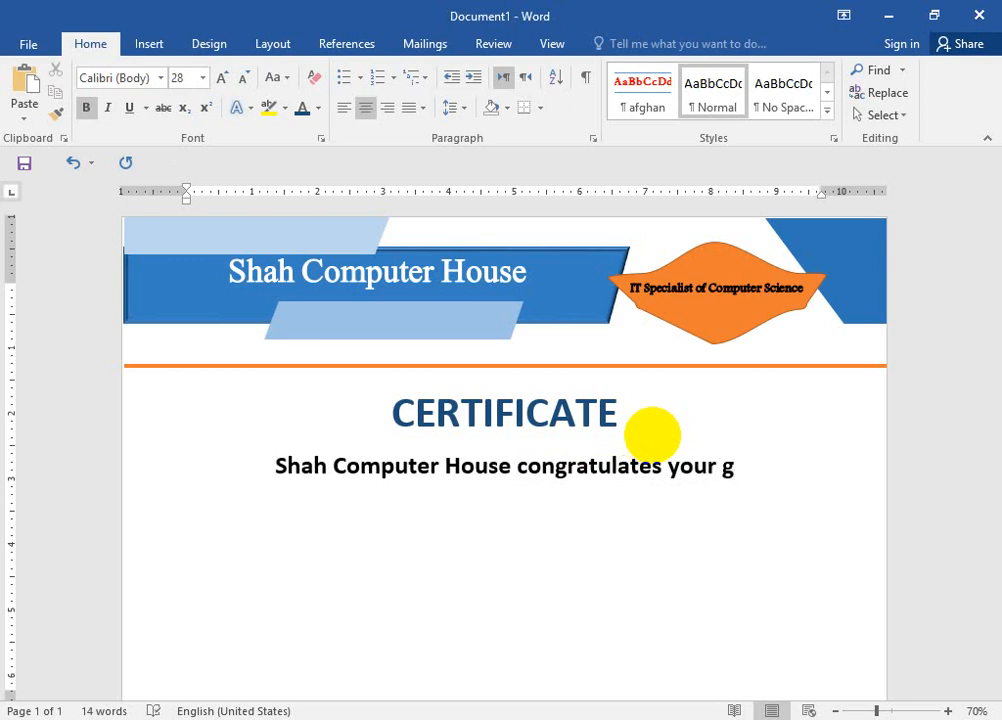
type("raduation and ")
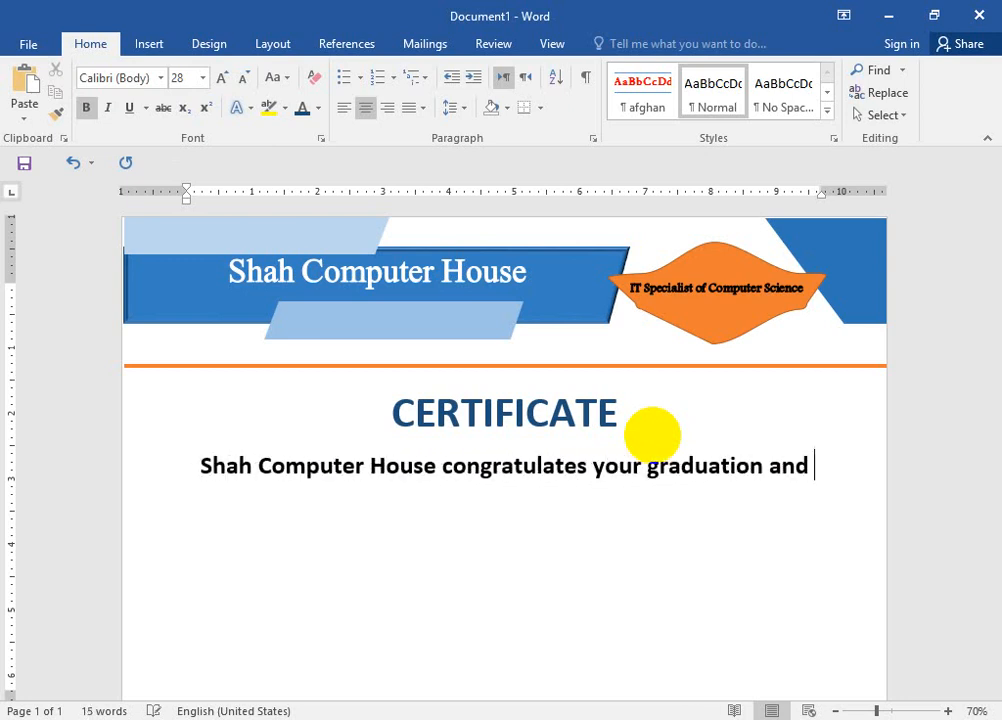
- Continue the congratulation sentence with "offers this certificate with best wishes in your future career"
type("offers this ")
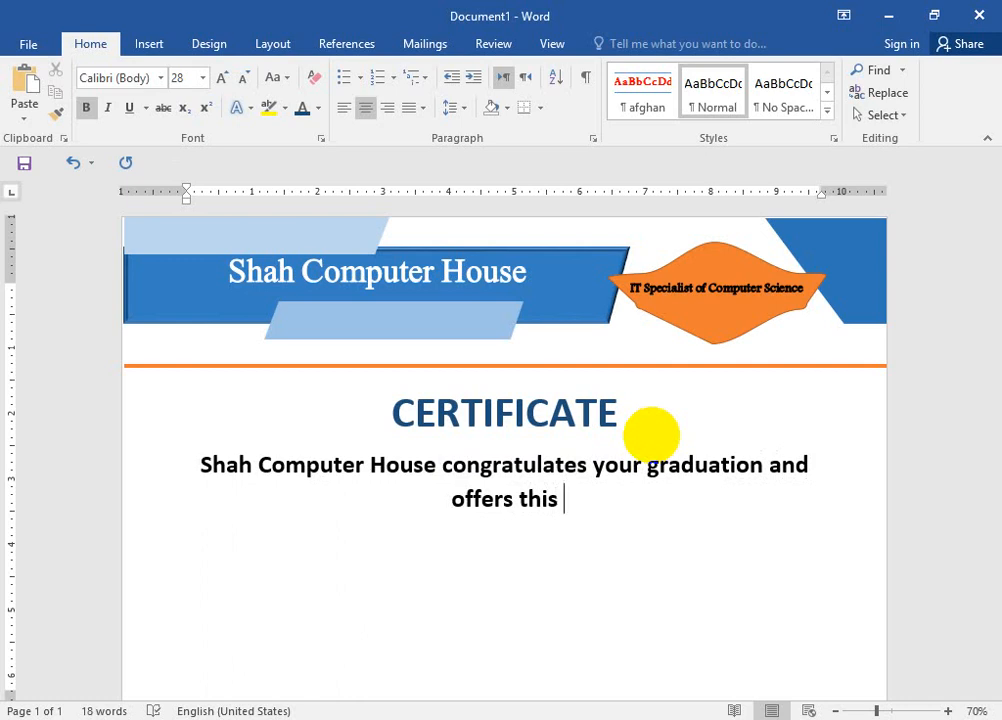
type("certifi")
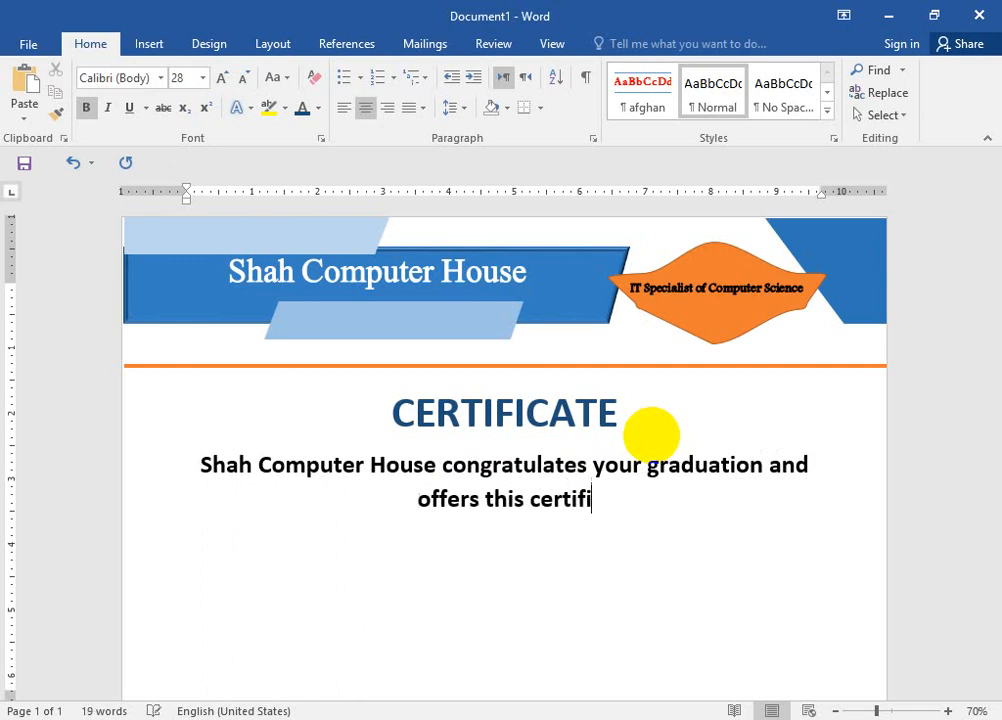
type("cate with")
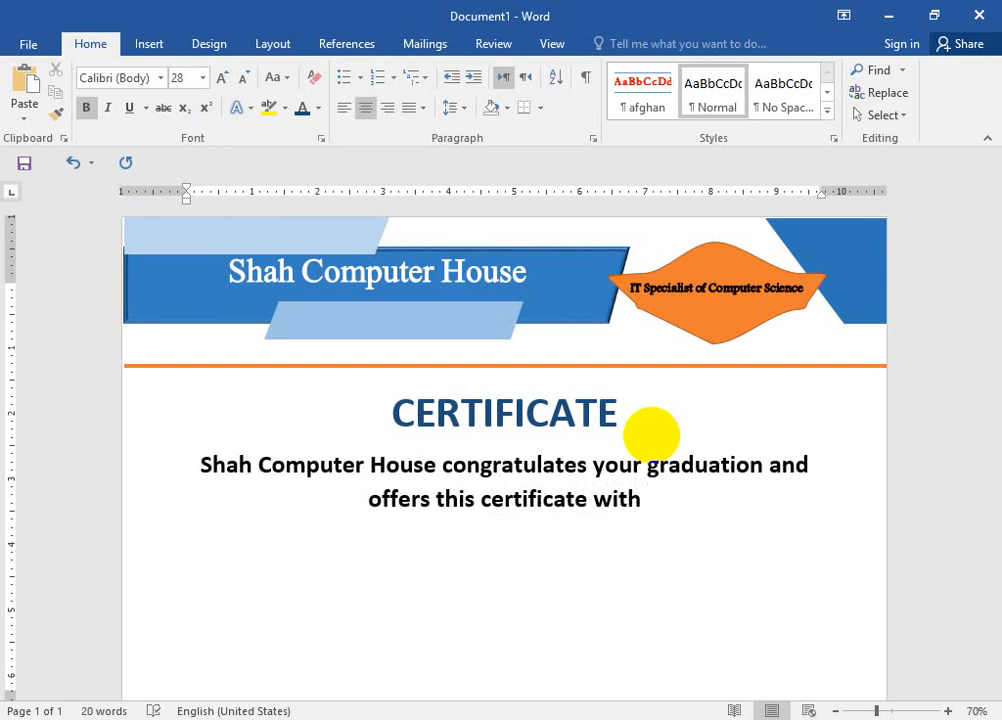
type(" best")
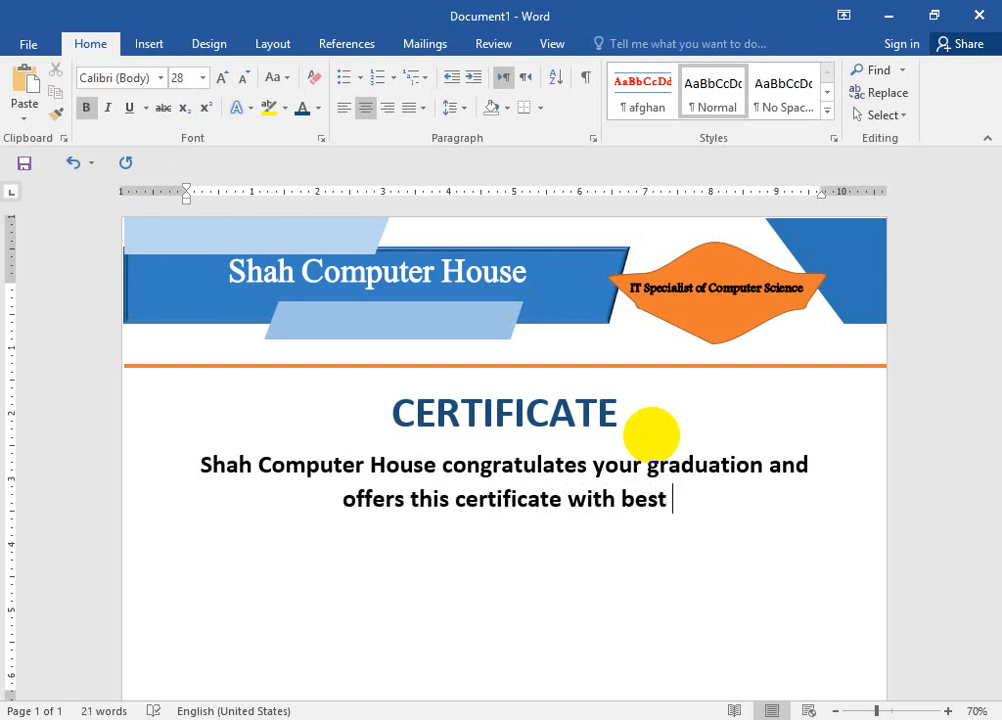
type(" wishes in")
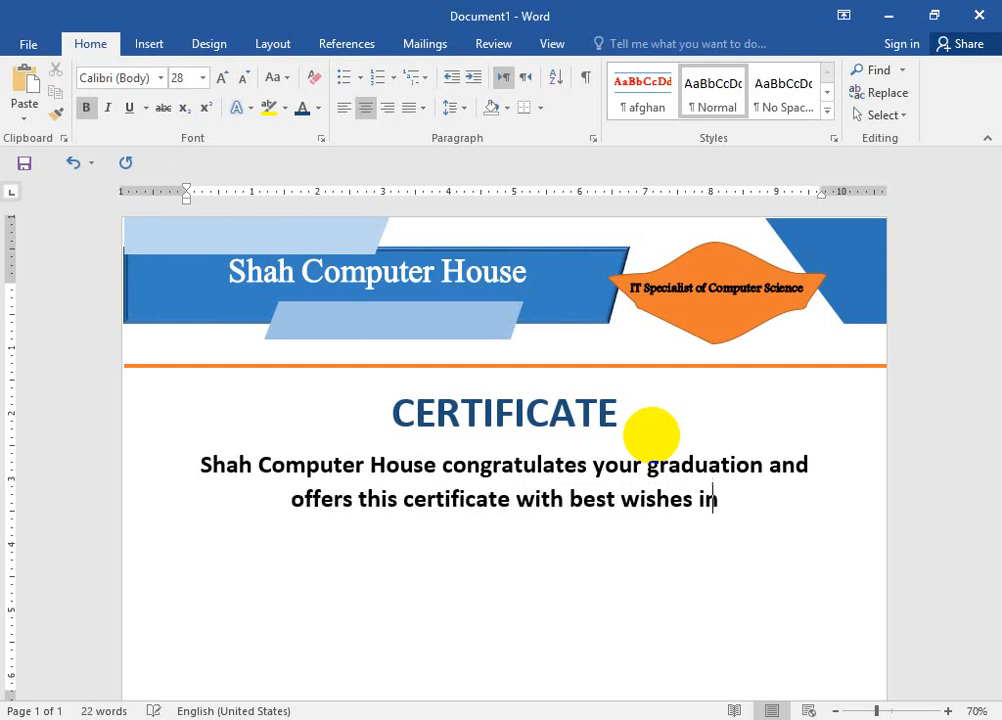
type(" your")
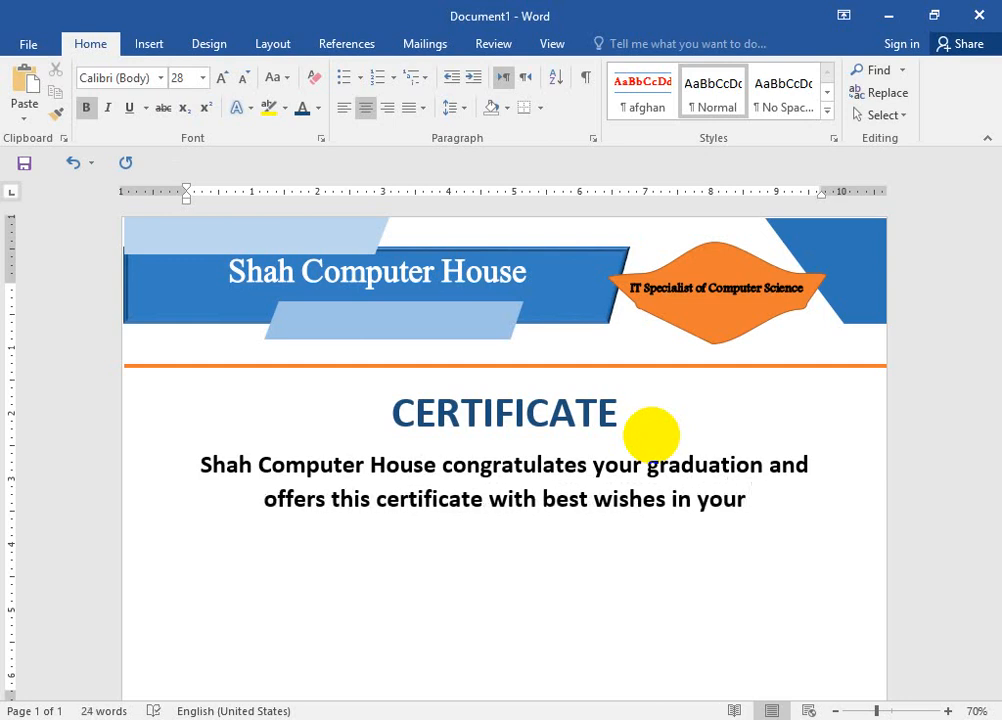
type(" f")
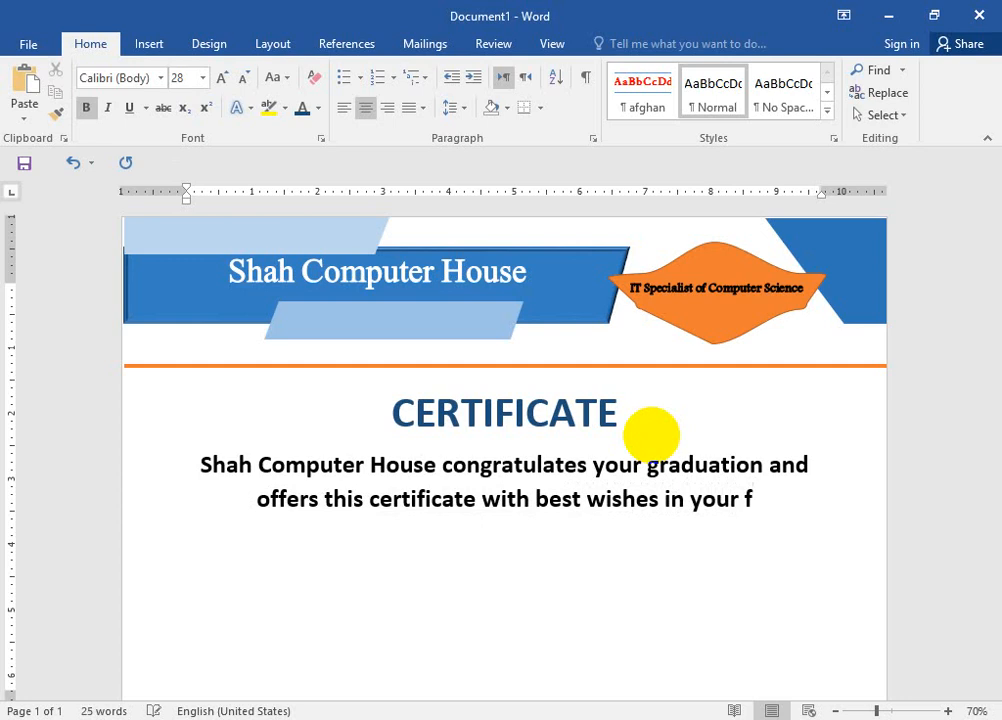
type("uture care")
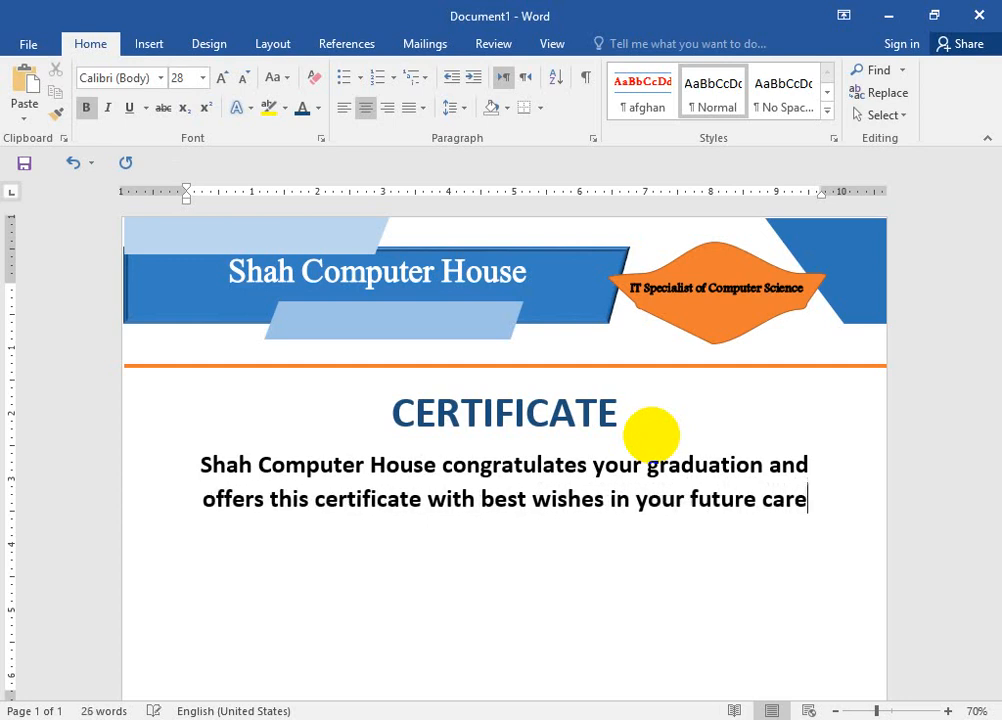
type("er b")
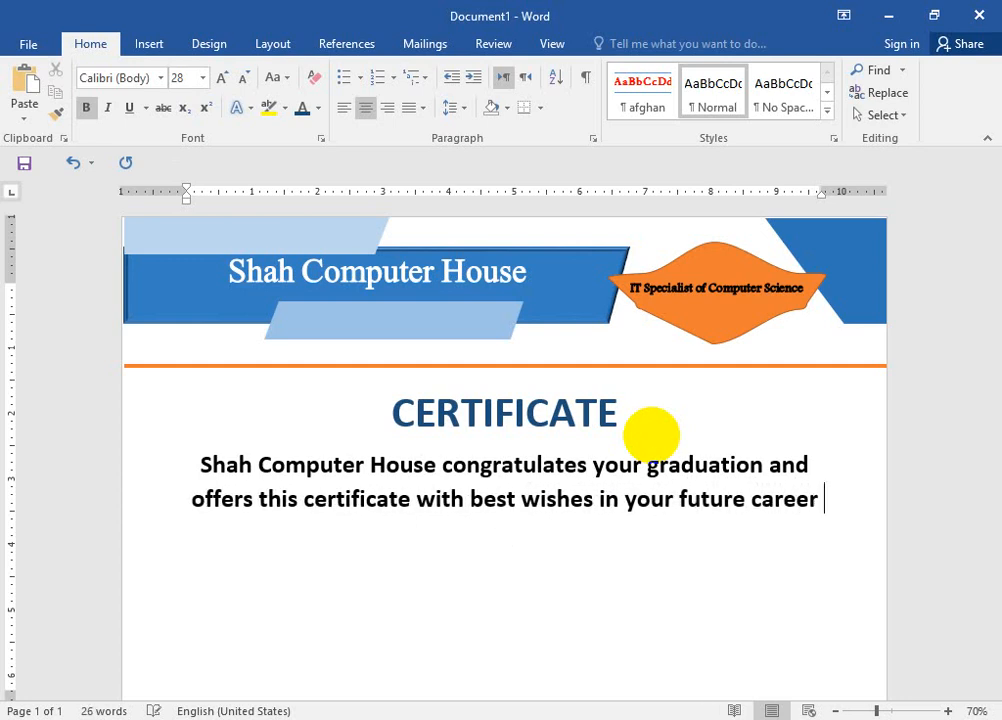
- Reduce the congratulation sentence under the CERTIFICATE heading to 24 pt
key("ctrl+a")
left_click(726, 543)
left_click_drag(840, 504, 206, 474)
left_click(244, 79)
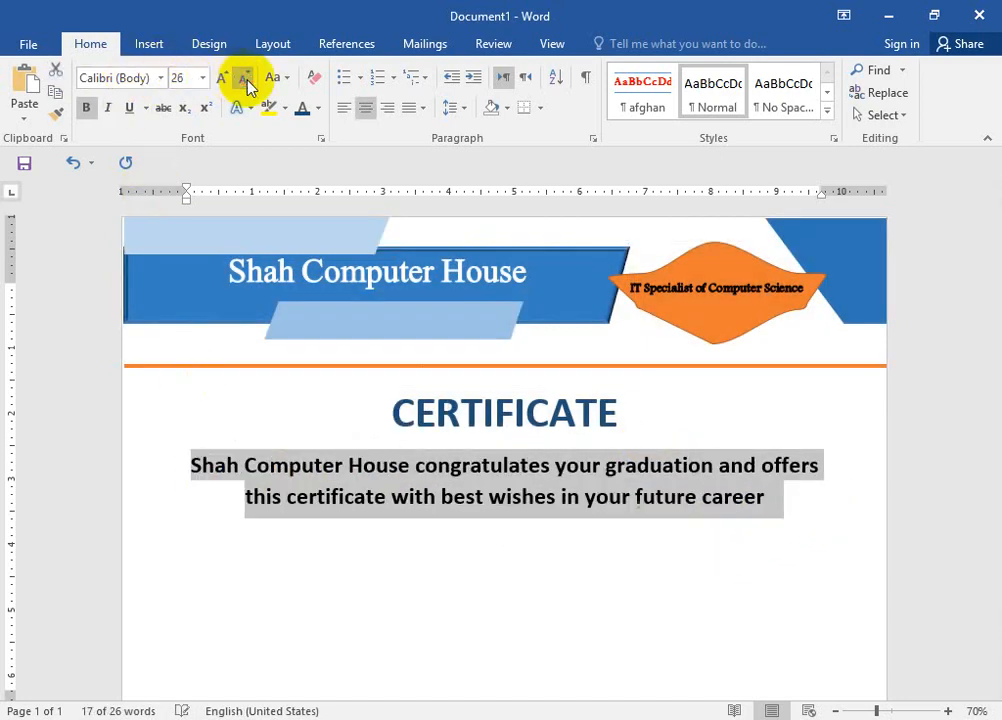
left_click(246, 80)
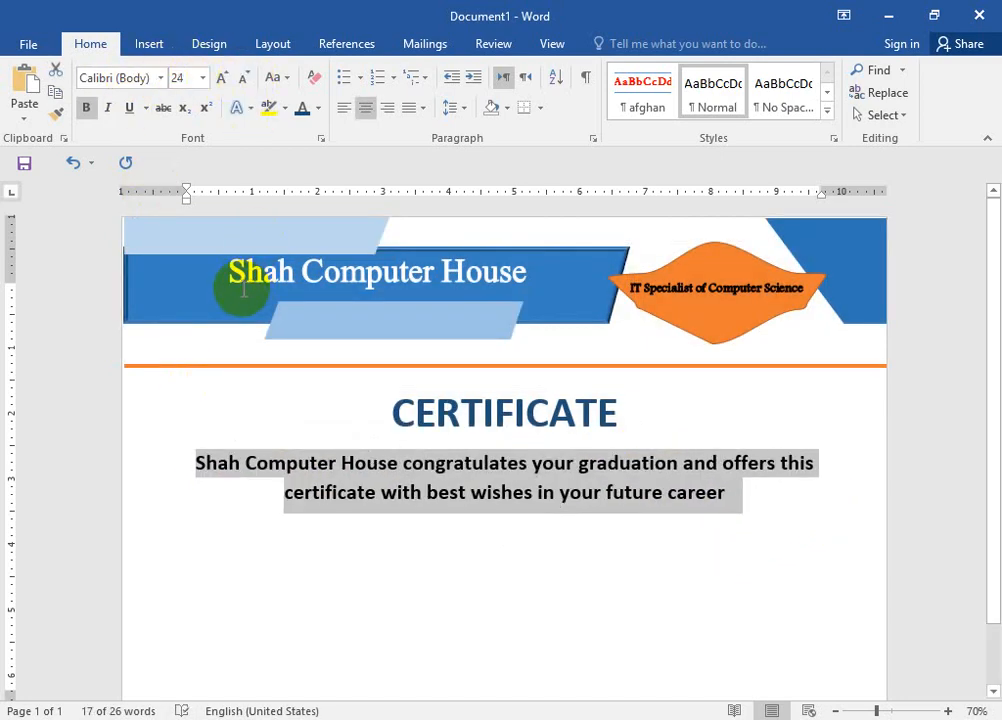
- Break the congratulation sentence after "graduation and" and center both of its lines
key("ctrl+l")
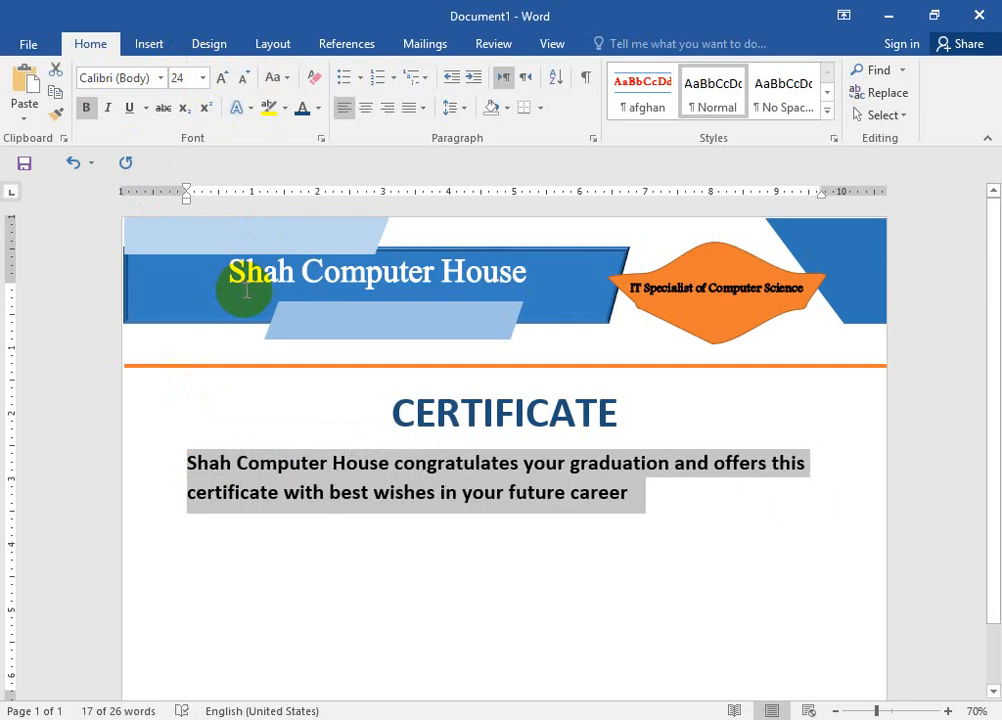
left_click(676, 466)
key("Return")
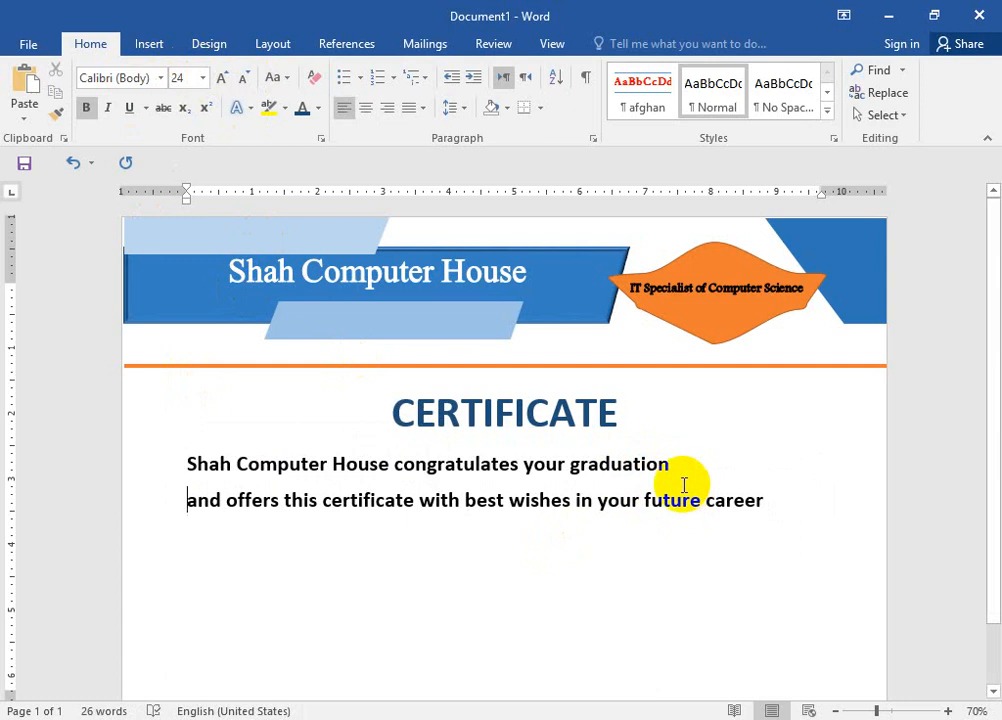
key("ctrl+z")
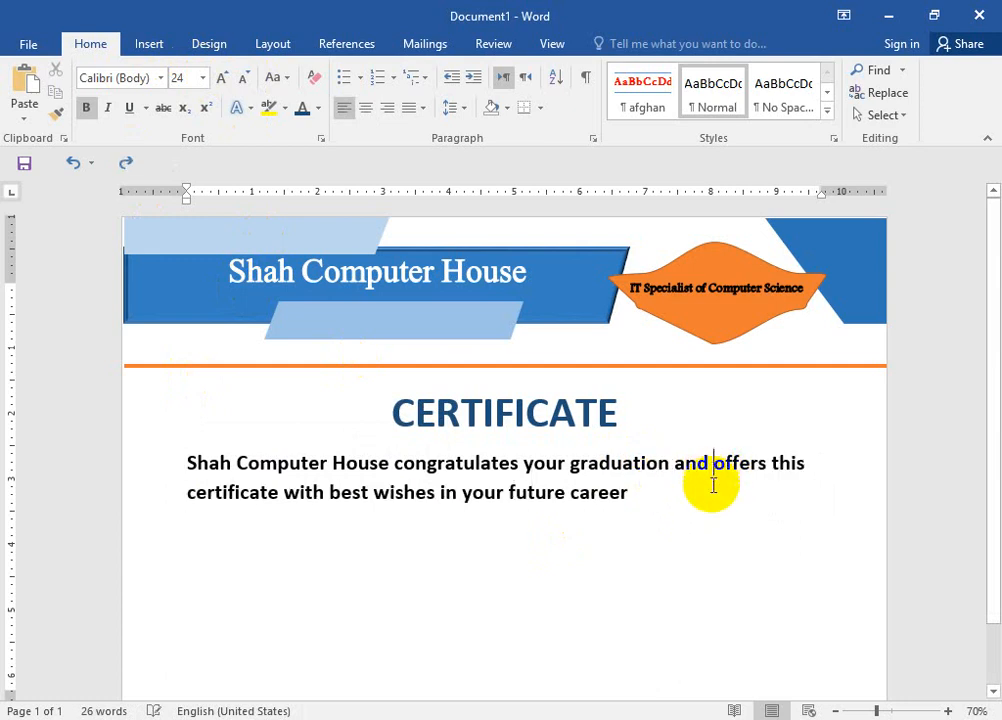
key("Return")
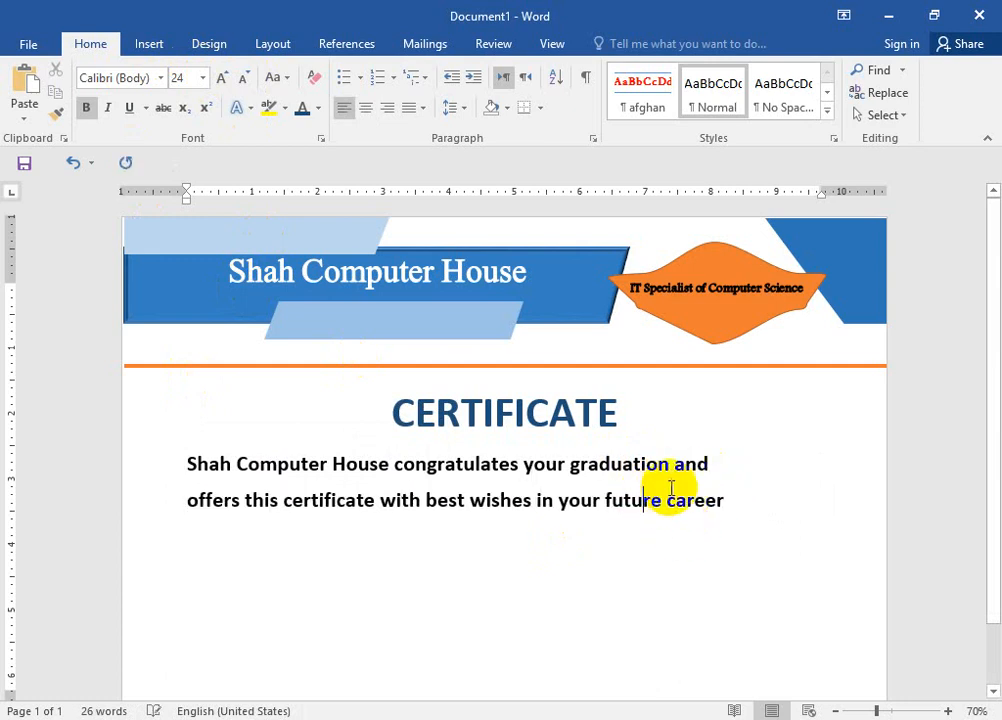
key("ctrl+e")
left_click(612, 466)
key("ctrl+e")
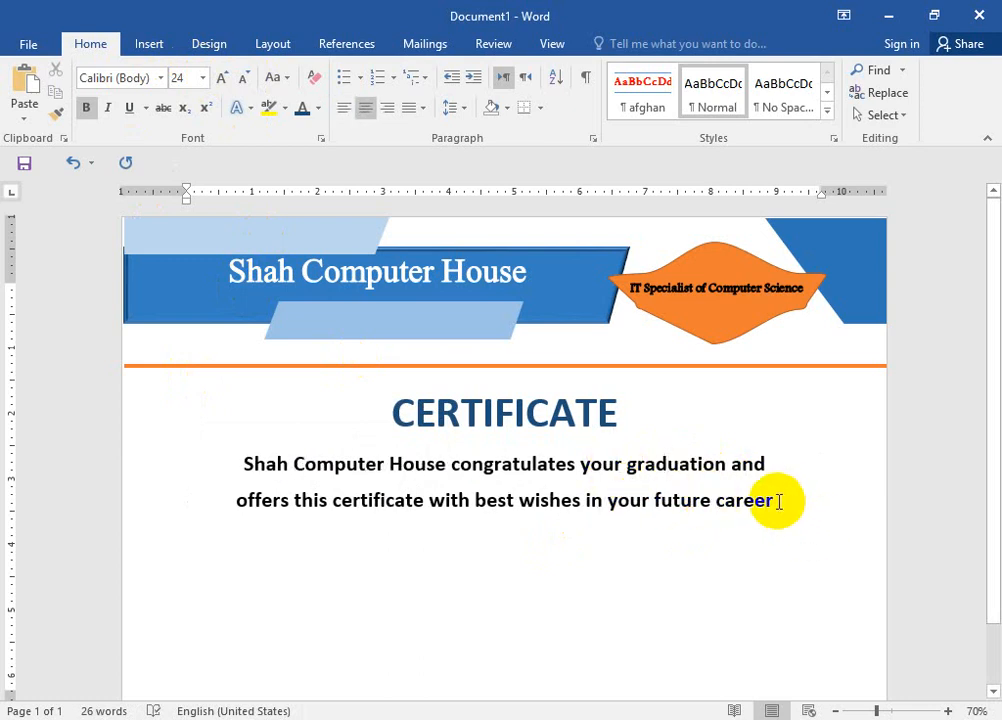
- Draw a rectangle about 1.21" high and 1.09" wide to the right of the CERTIFICATE heading, styled with white fill and green outline
left_click(148, 45)
left_click(208, 98)
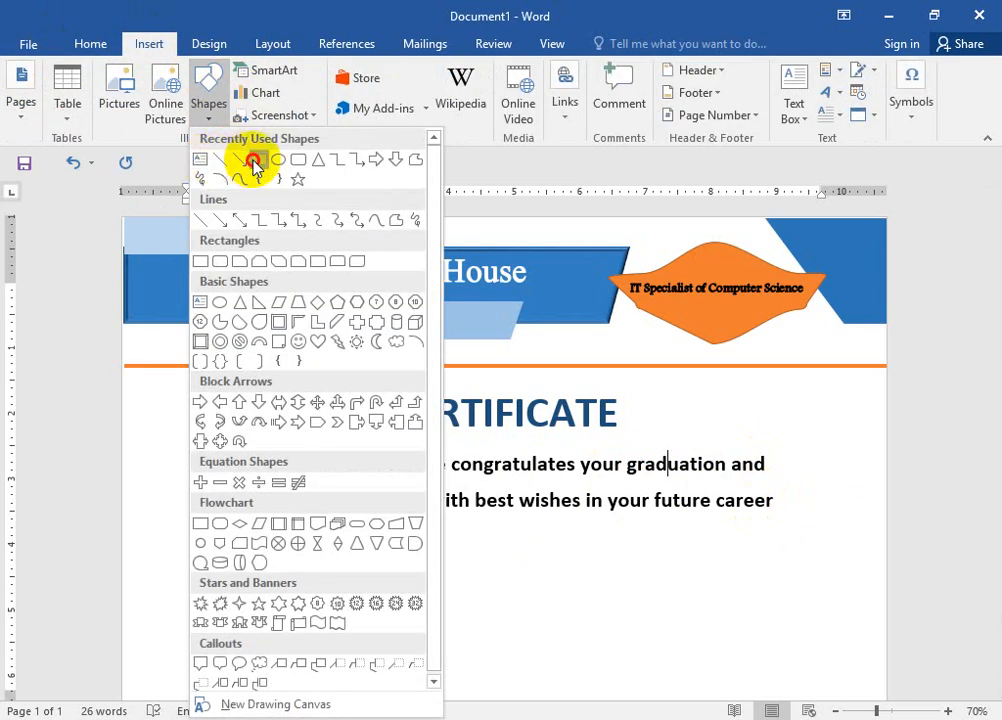
left_click(255, 167)
left_click_drag(801, 380, 873, 460)
left_click(115, 90)
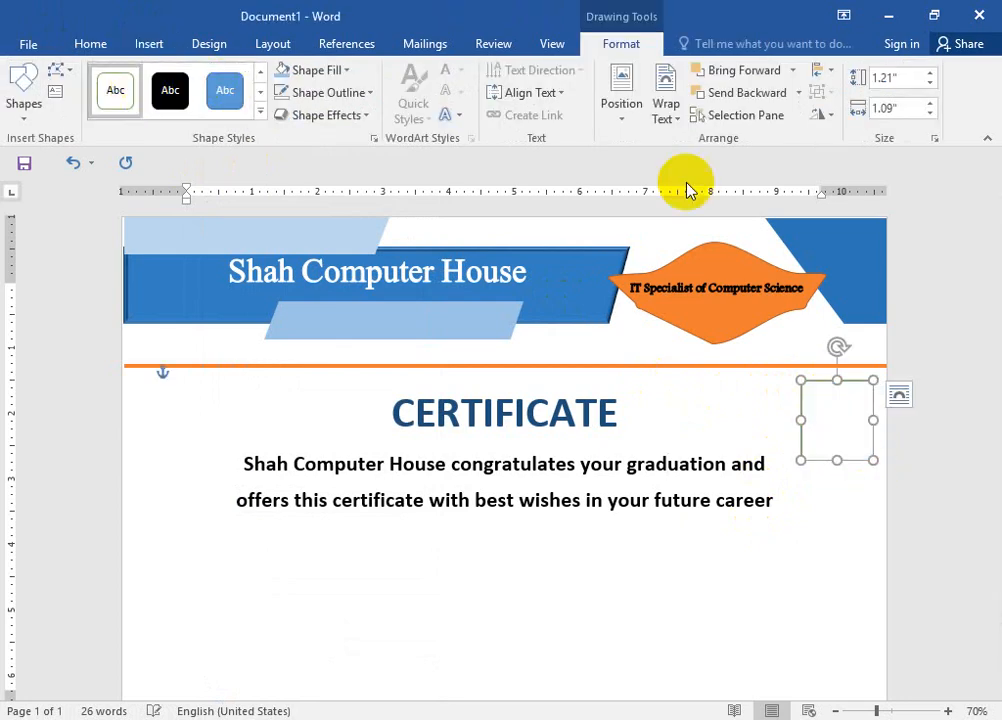
- Add the text "Picture" inside the green-outlined rectangle
right_click(832, 420)
left_click(668, 163)
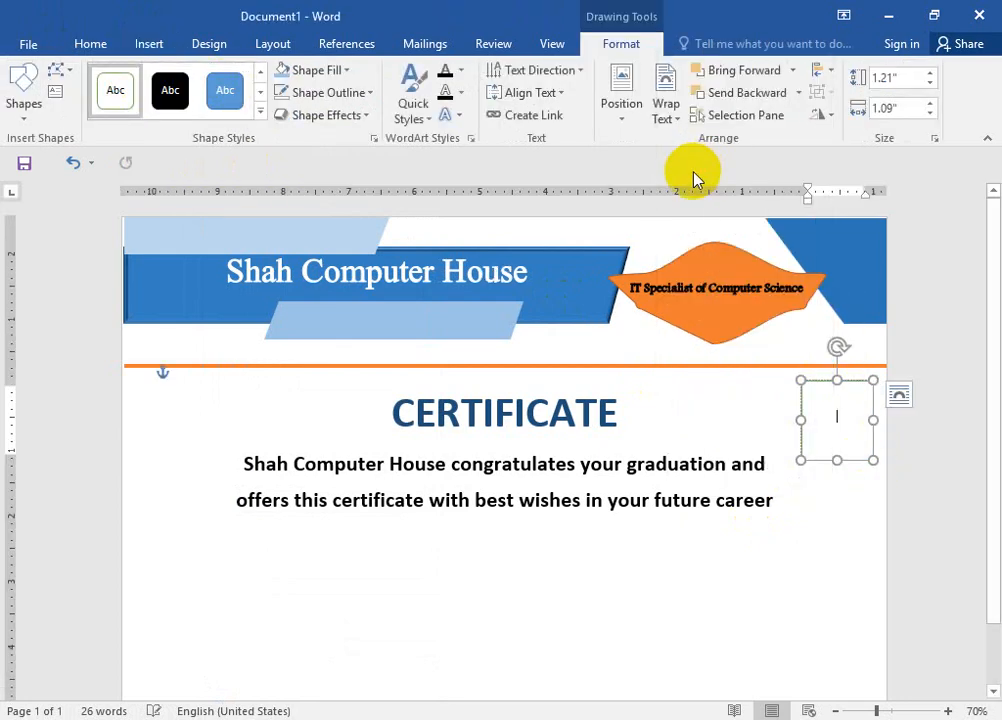
type("Picture")
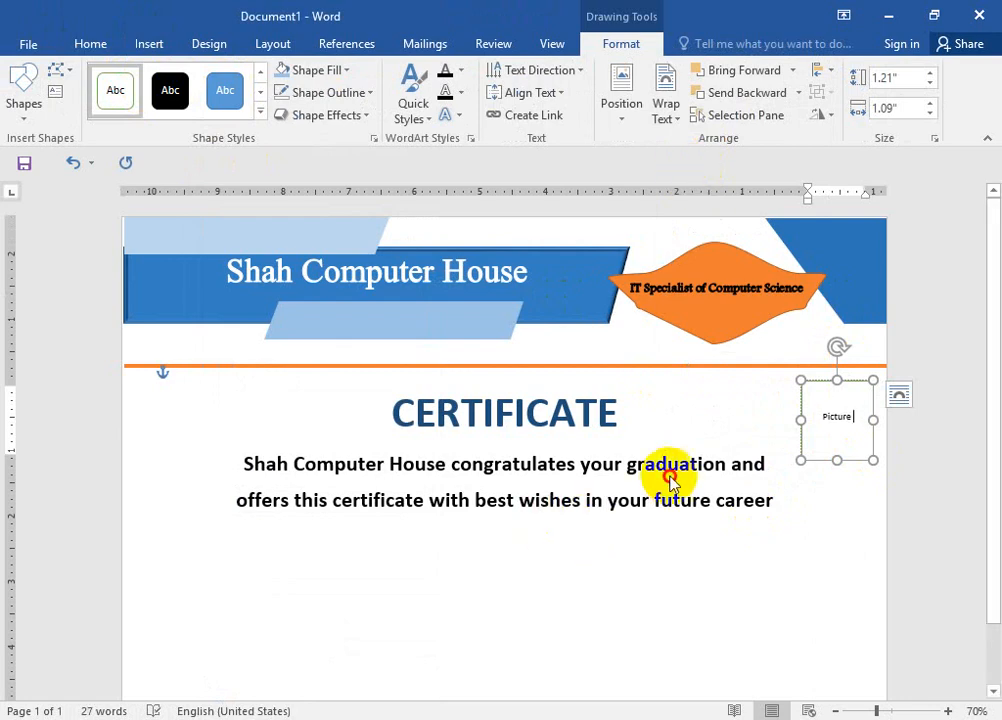
- Change the font of the two congratulation lines to Andalus and deselect them
left_click_drag(772, 499, 233, 455)
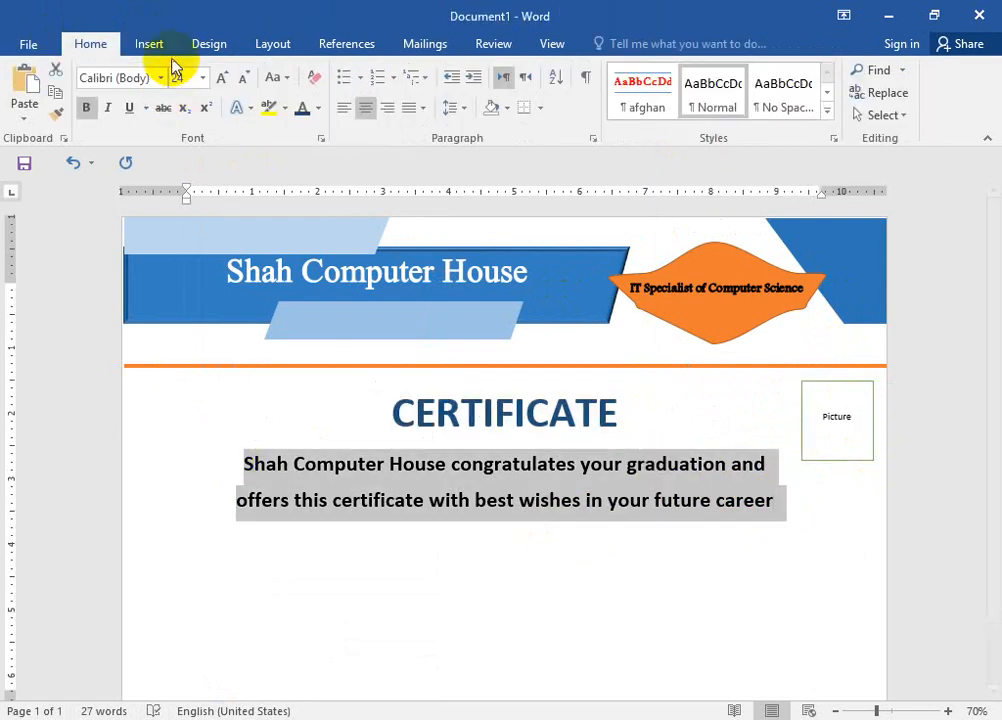
left_click(160, 77)
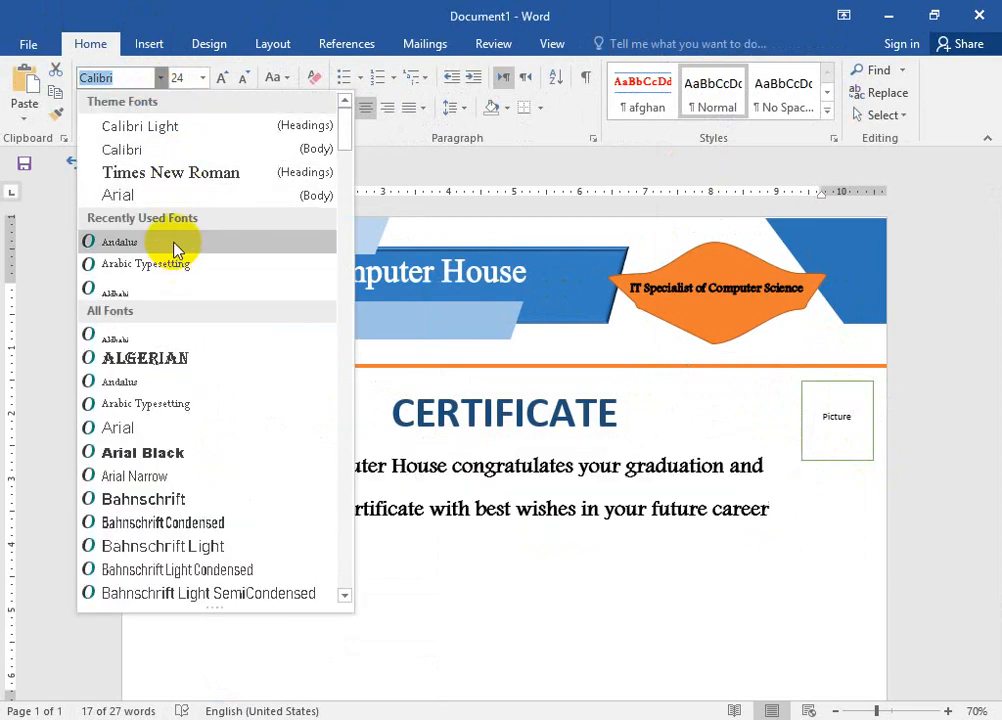
left_click(174, 242)
left_click(762, 583)
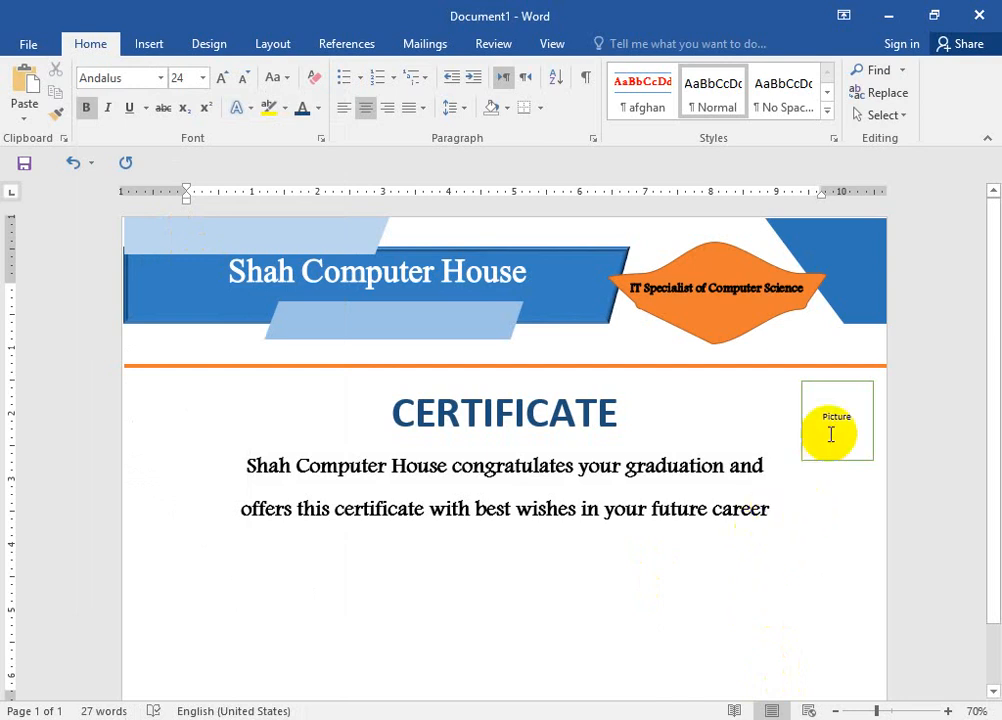
- Move the Picture box slightly left, away from the page's right edge, and deselect it
left_click(844, 388)
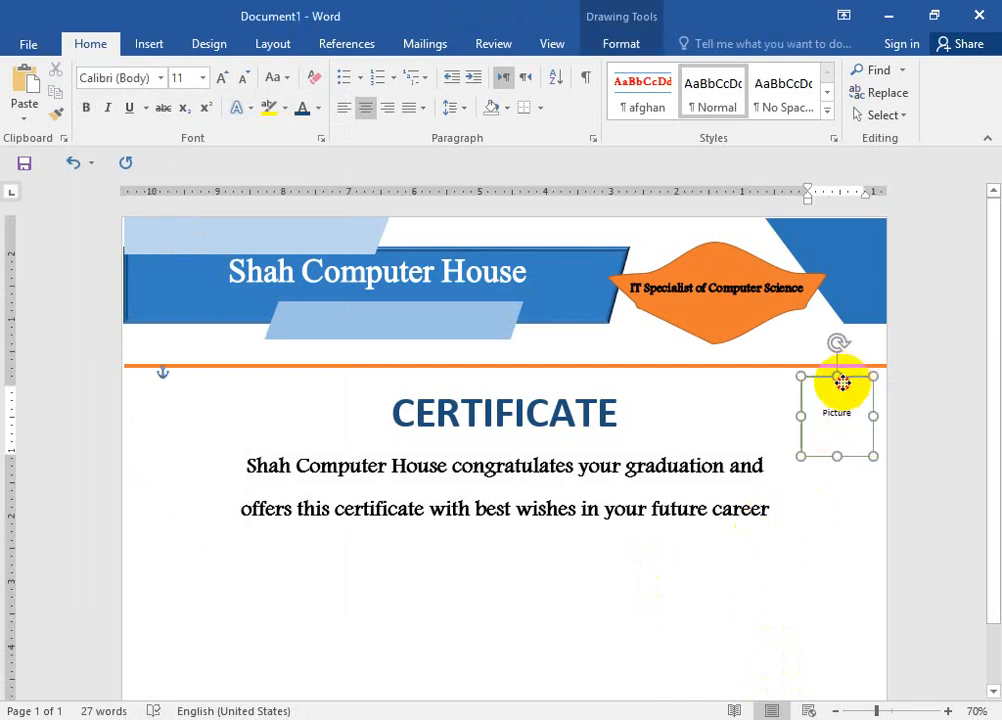
left_click_drag(841, 380, 832, 382)
left_click(707, 509)
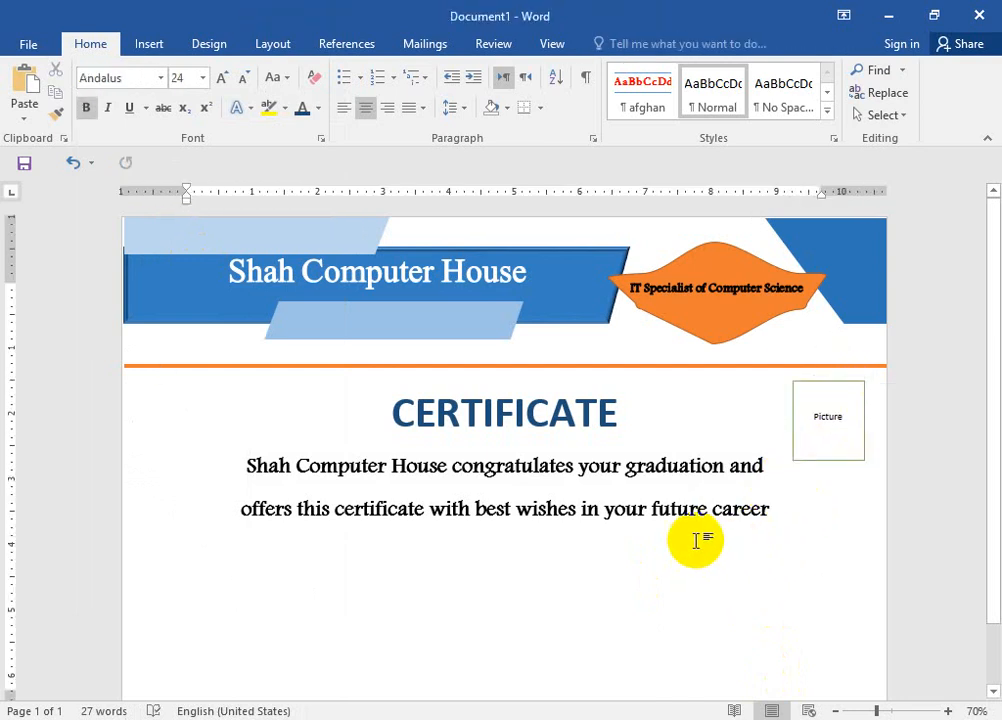
- Add a new line below the congratulation text reading "hereby certifies that"
left_click(792, 521)
key("Return")
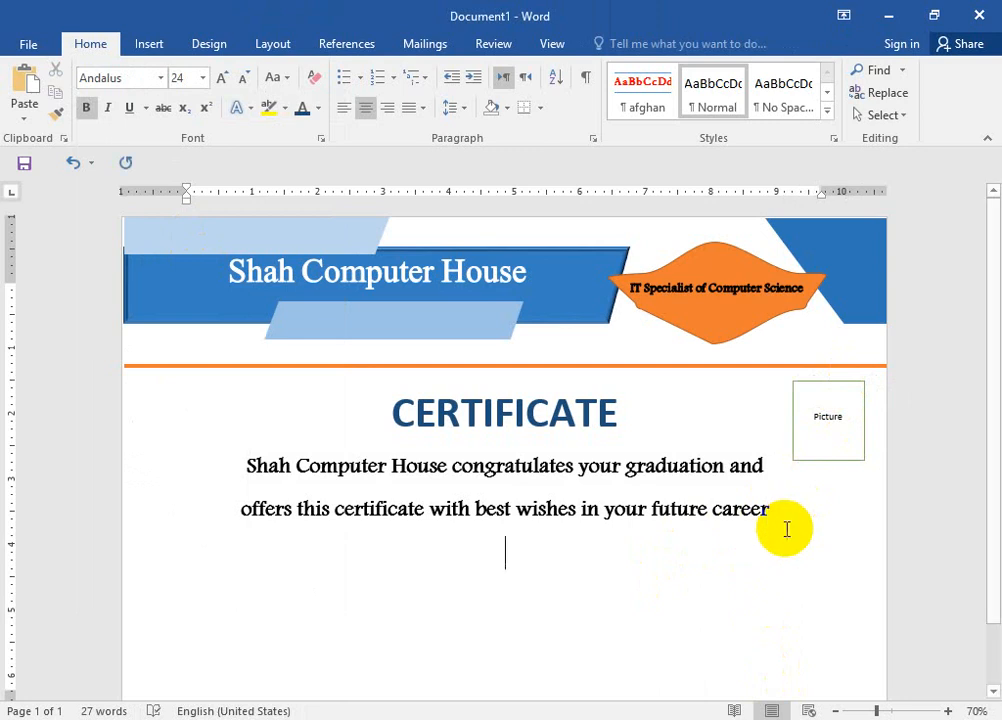
type("hereb")
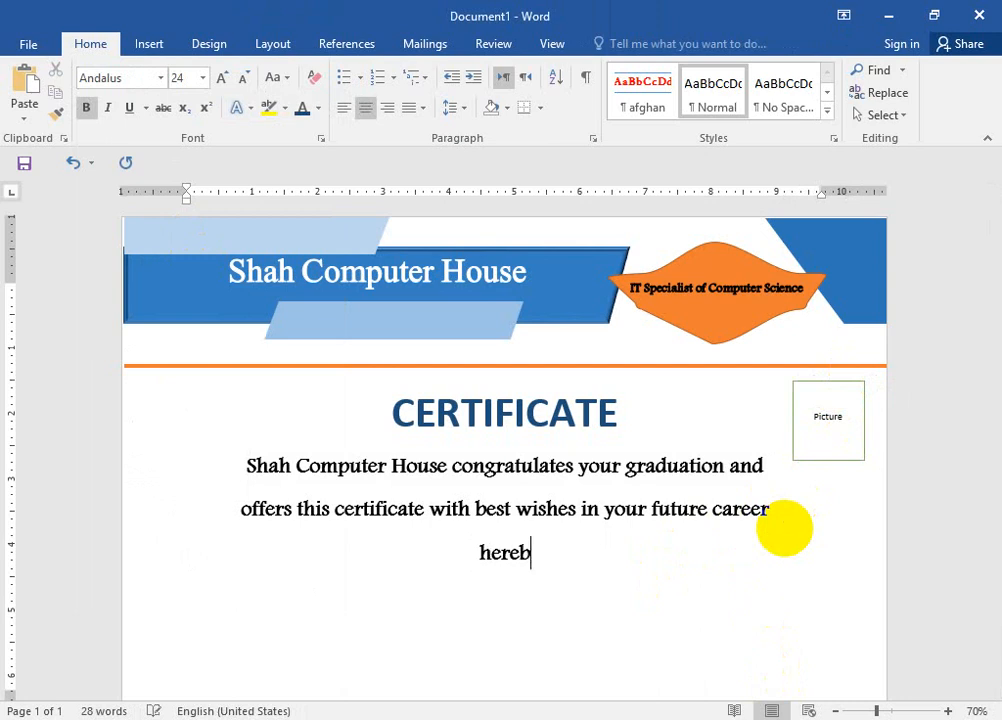
type("y c")
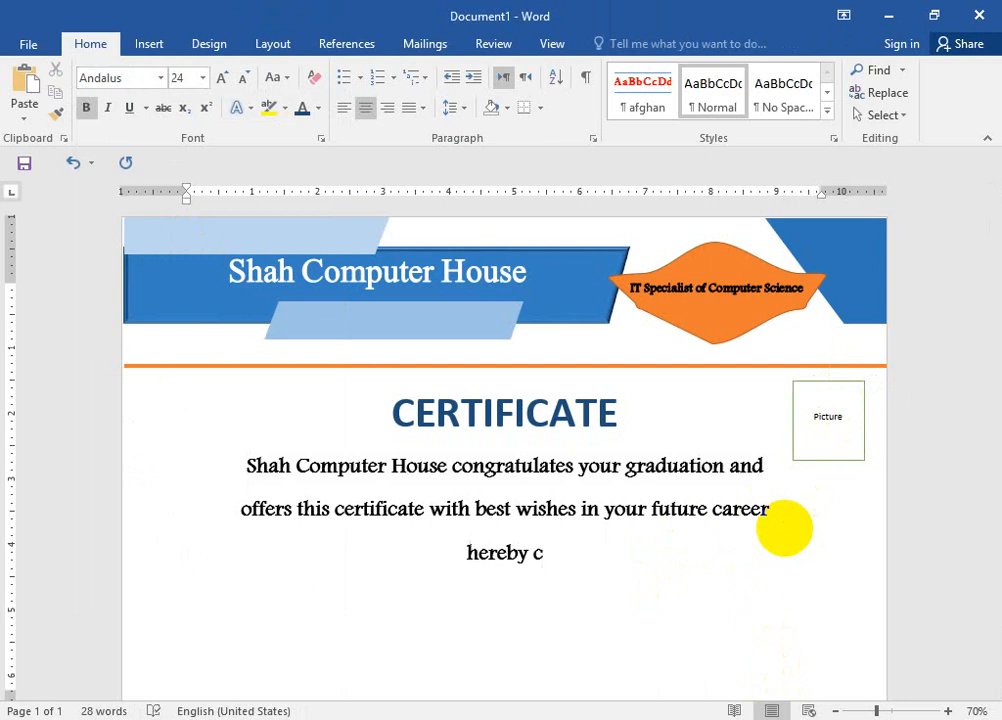
type("ertifies")
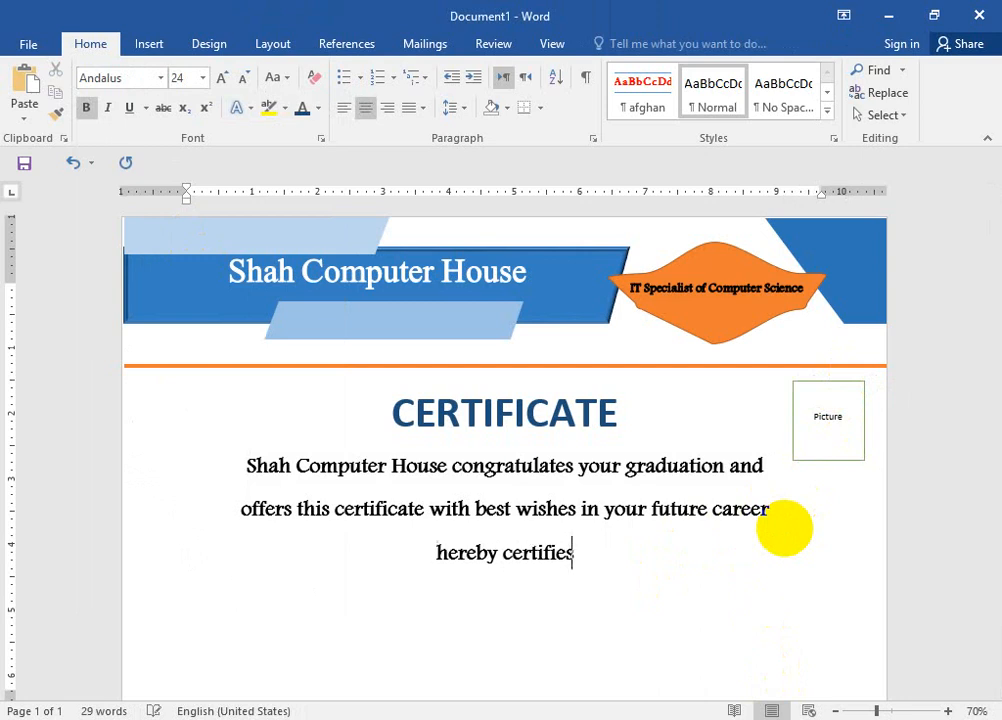
type(" that")
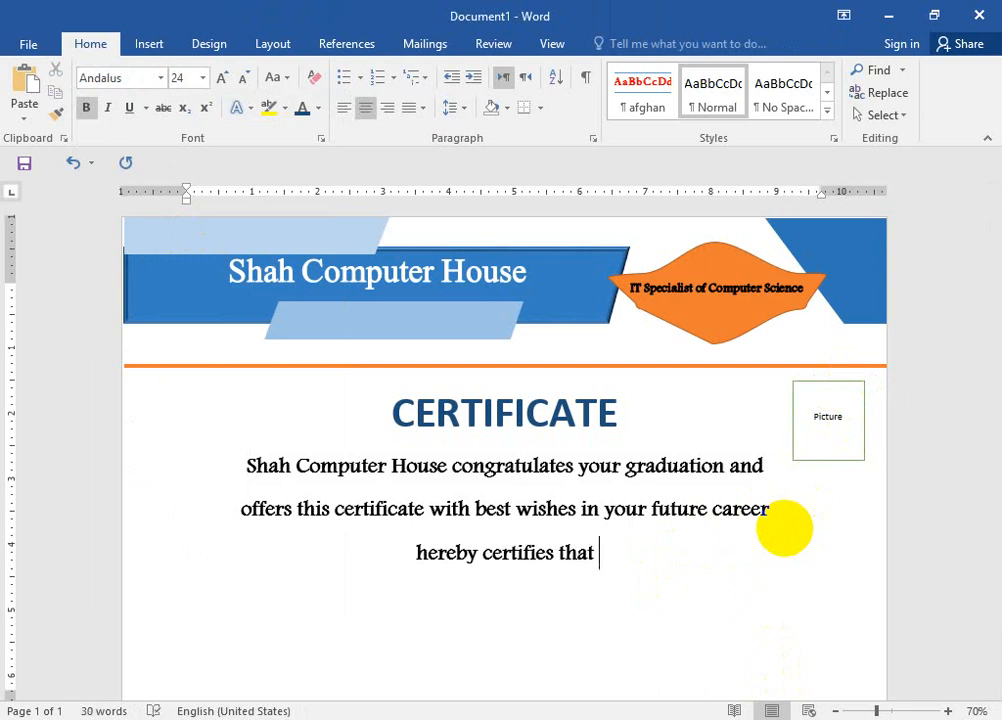
- Copy the CERTIFICATE heading's formatting onto the "hereby certifies that" line
left_click(550, 420)
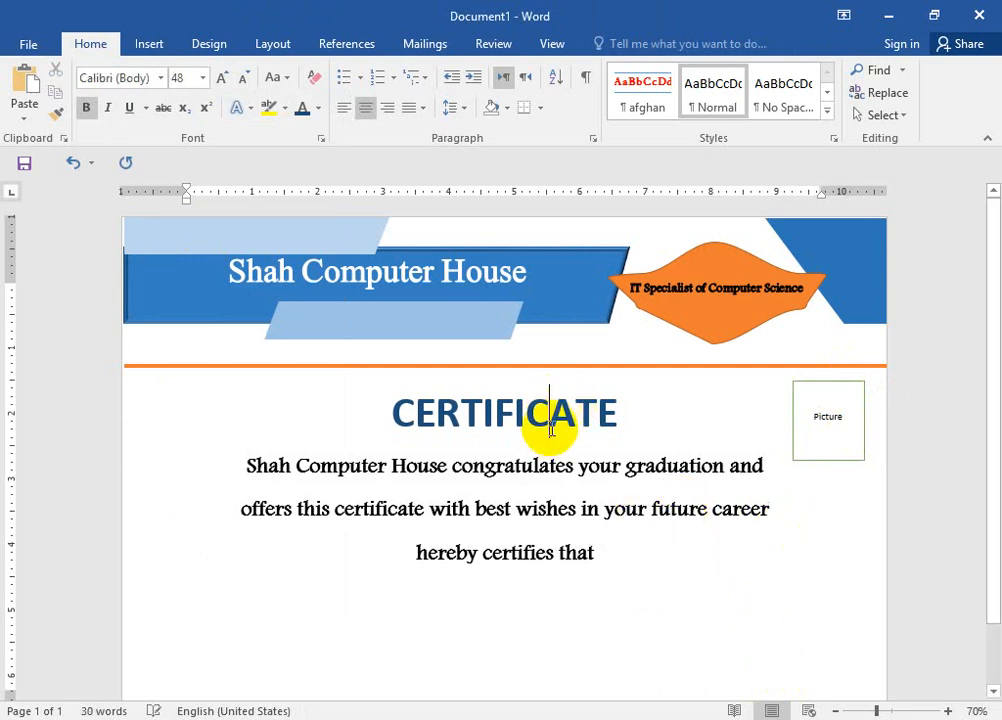
left_click_drag(604, 425, 347, 414)
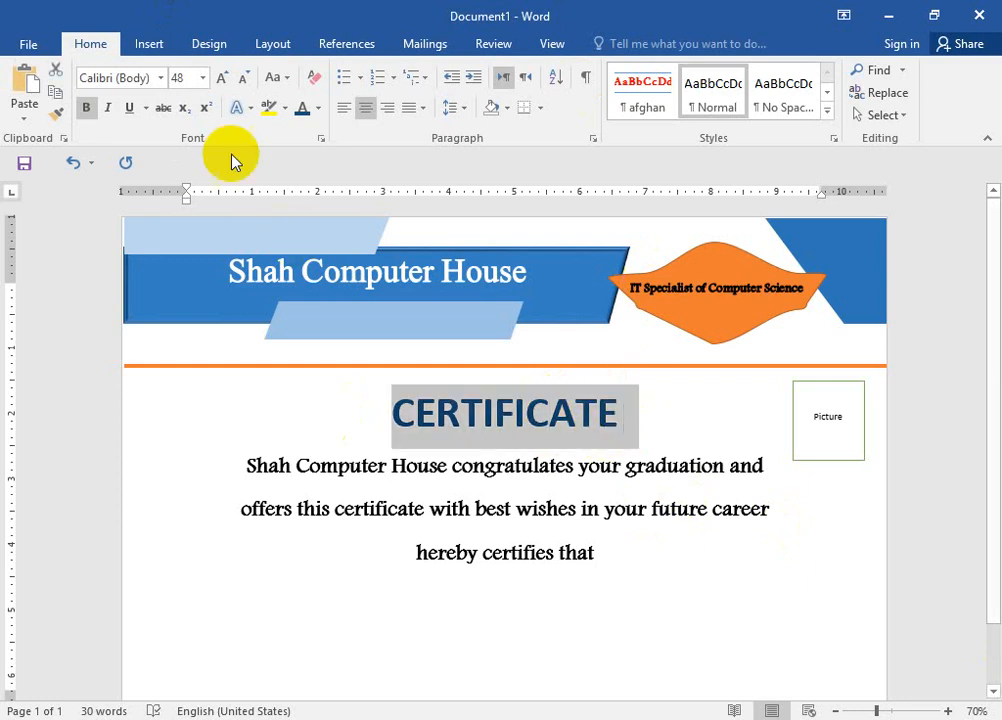
left_click(55, 113)
left_click_drag(603, 565, 420, 564)
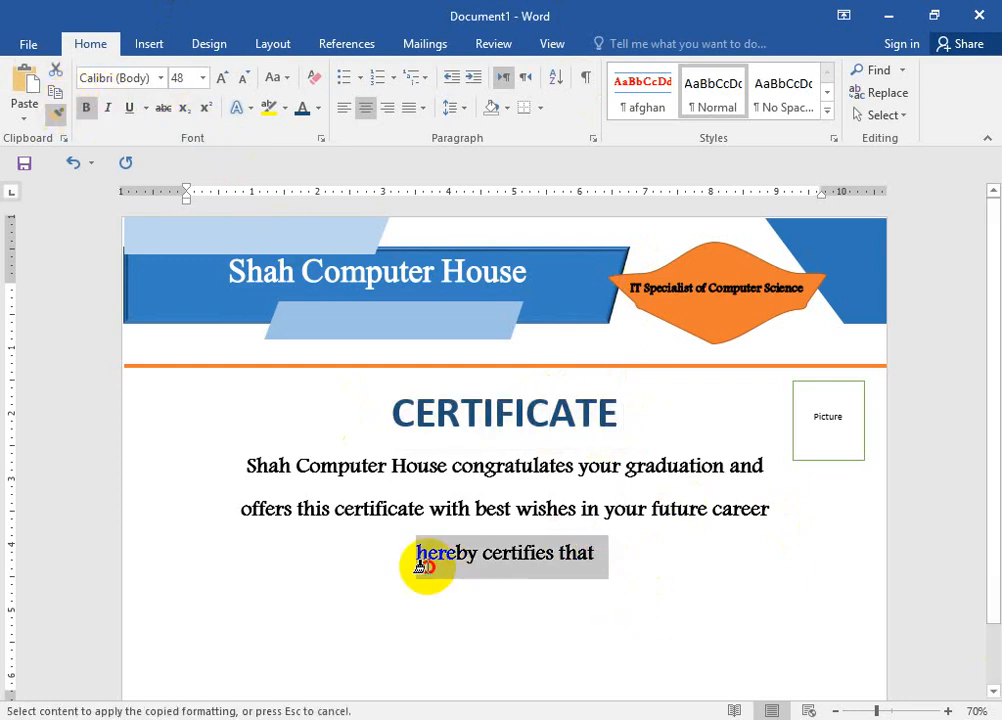
- Reduce the "hereby certifies that" line to 24 pt and place the cursor at its end
left_click(242, 79)
left_click(242, 79)
left_click(242, 79)
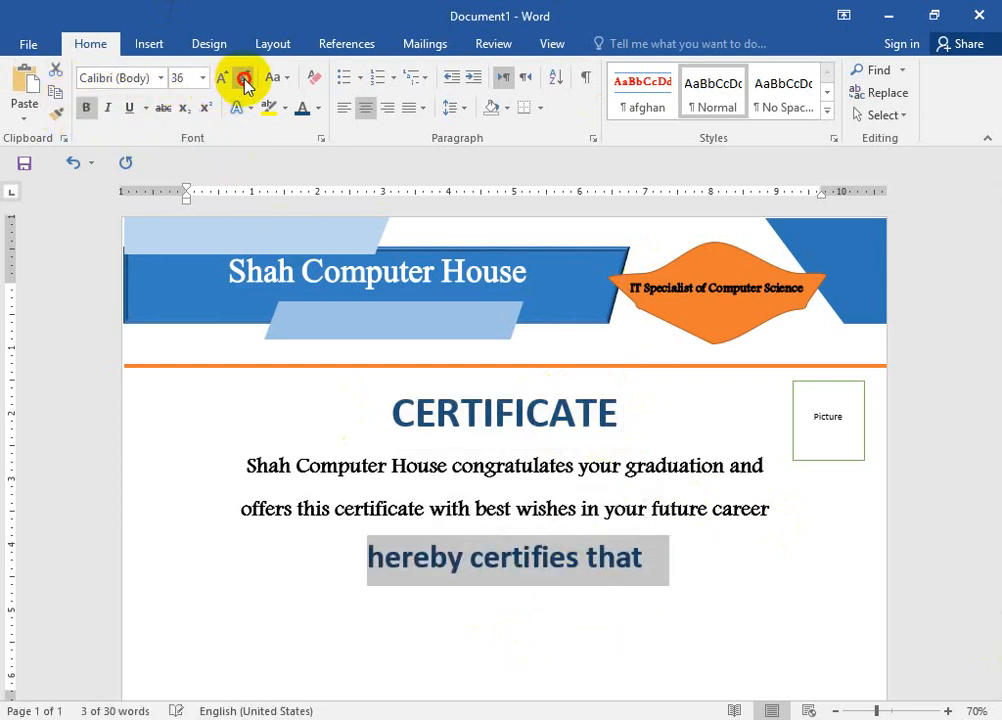
left_click(242, 79)
left_click(242, 79)
left_click(242, 79)
left_click(637, 575)
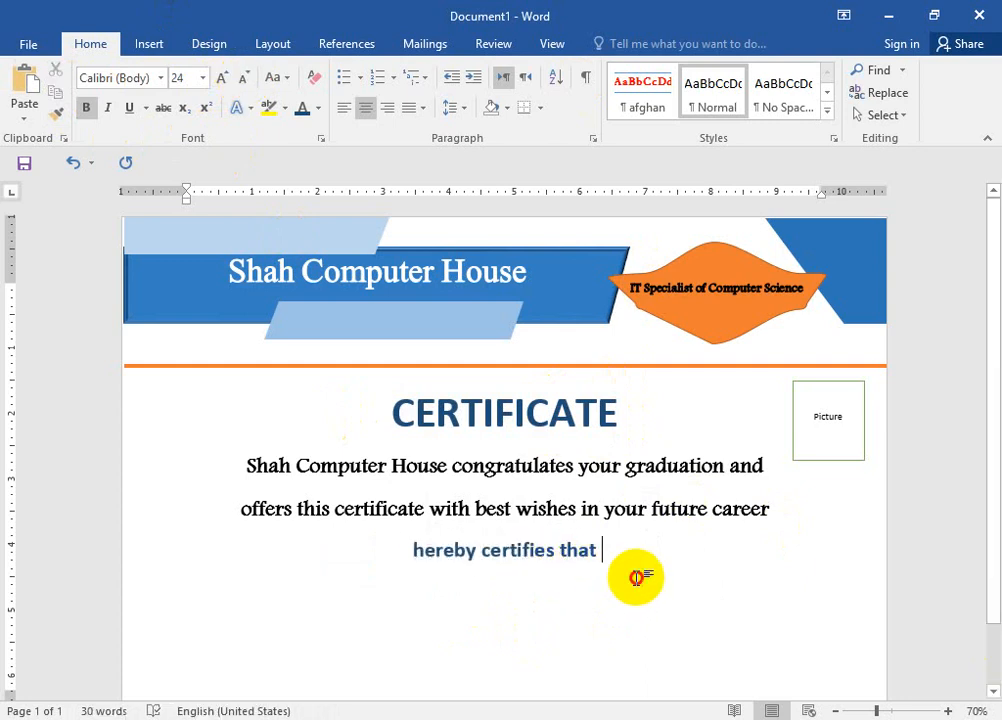
- Add a left-aligned line below "hereby certifies that" reading "Mr.Mrs:" followed by a long underscore blank
key("Return")
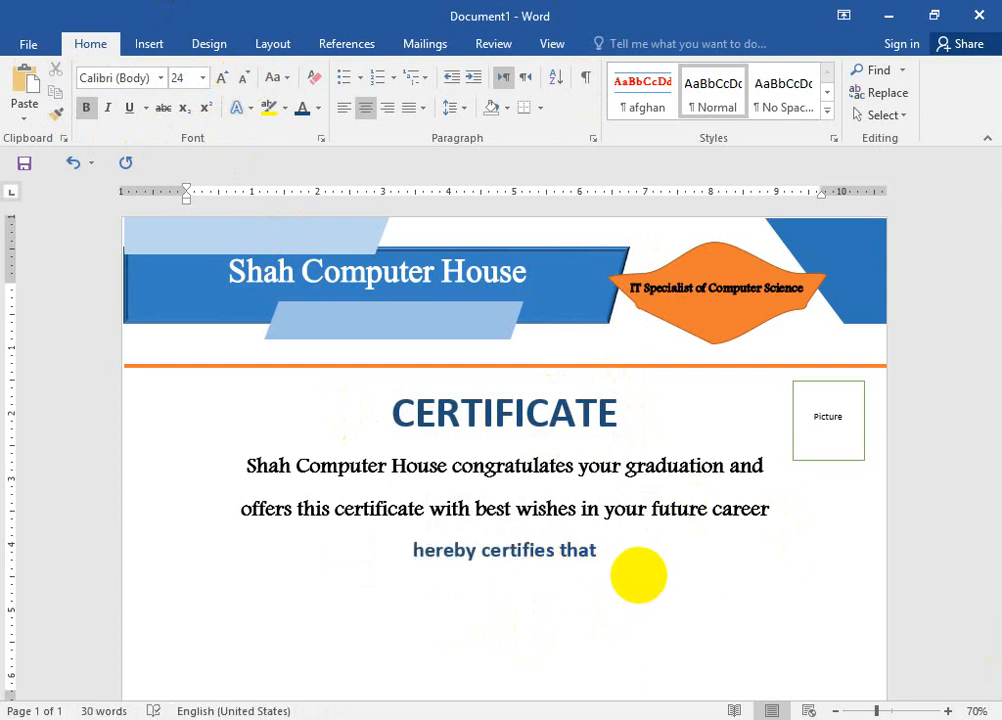
type("Mr")
key("ctrl+l")
key("BackSpace")
key("BackSpace")
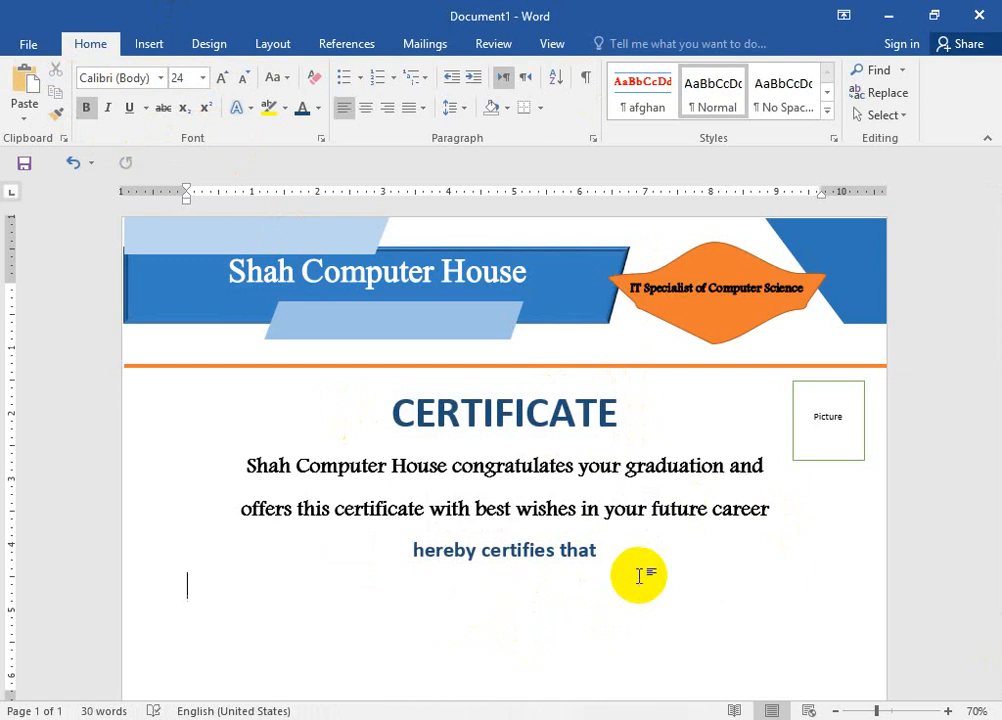
type("Mr.Mrs")
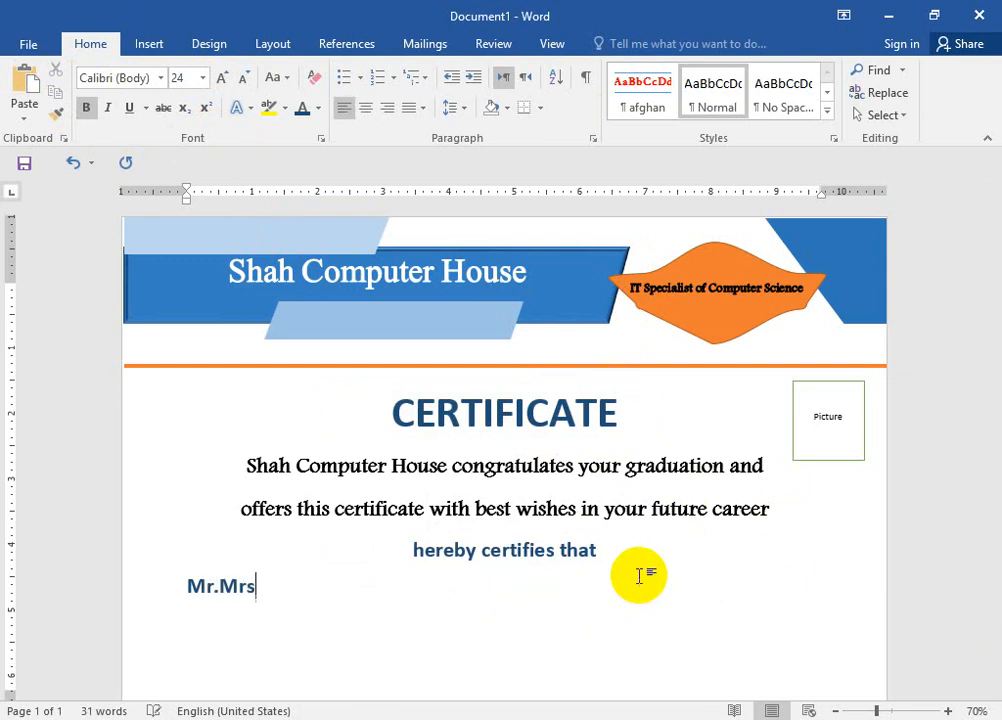
type(": ____________________")
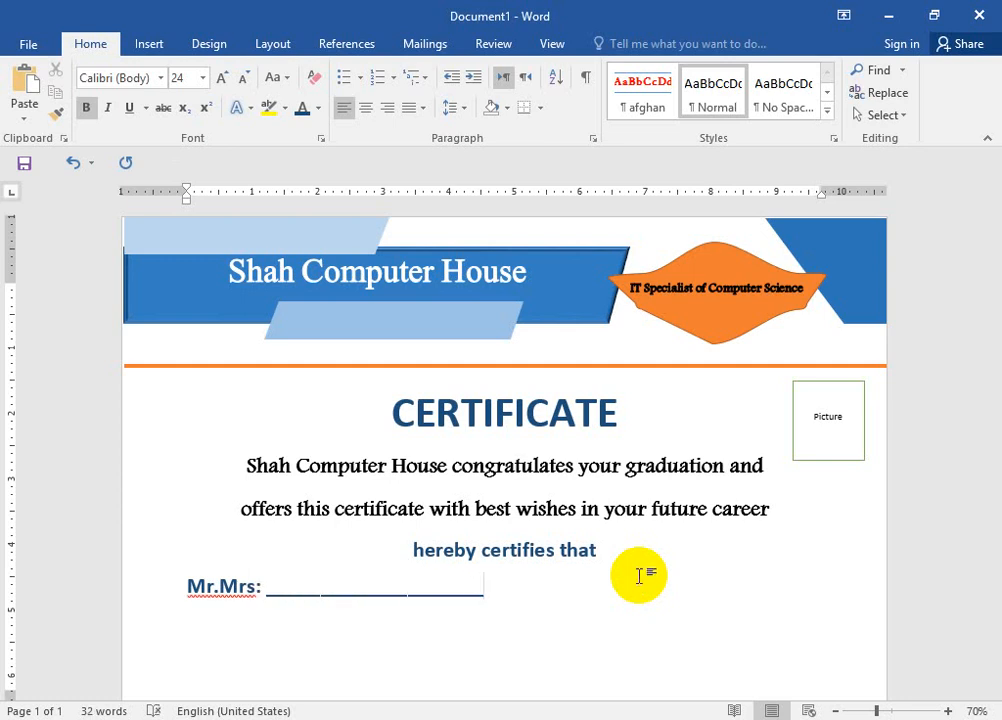
- Extend the Mr.Mrs line with "S/D of" and a second long underscore blank
type("S/D")
type(" of ")
type("____________________")
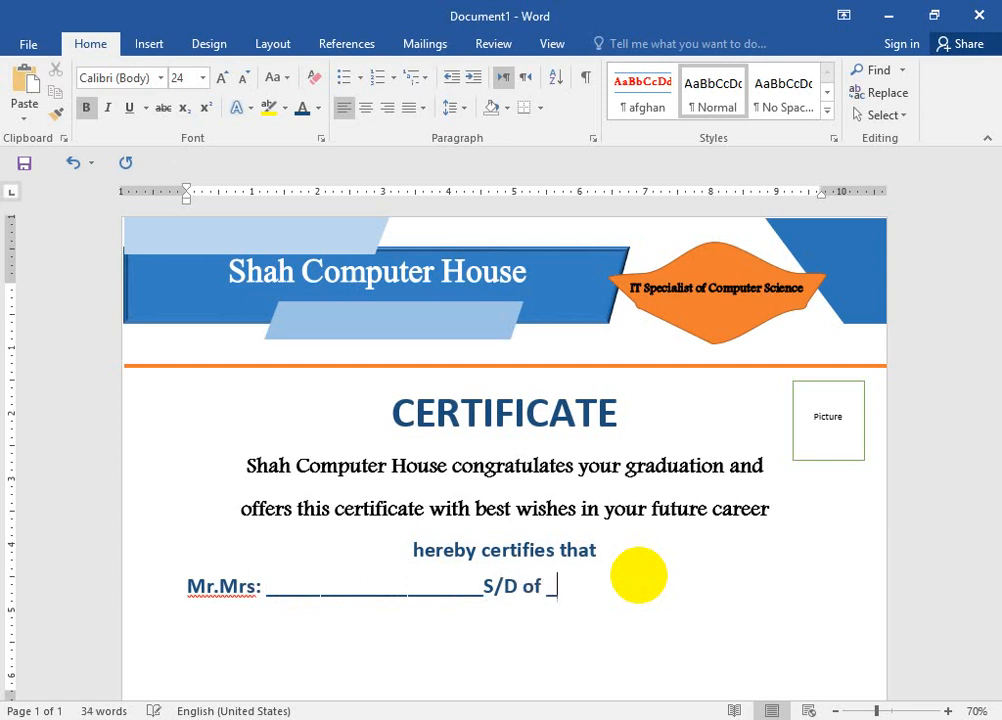
- Start a new line below the Mr.Mrs line with the text "Sucessfully completd"
key("Return")
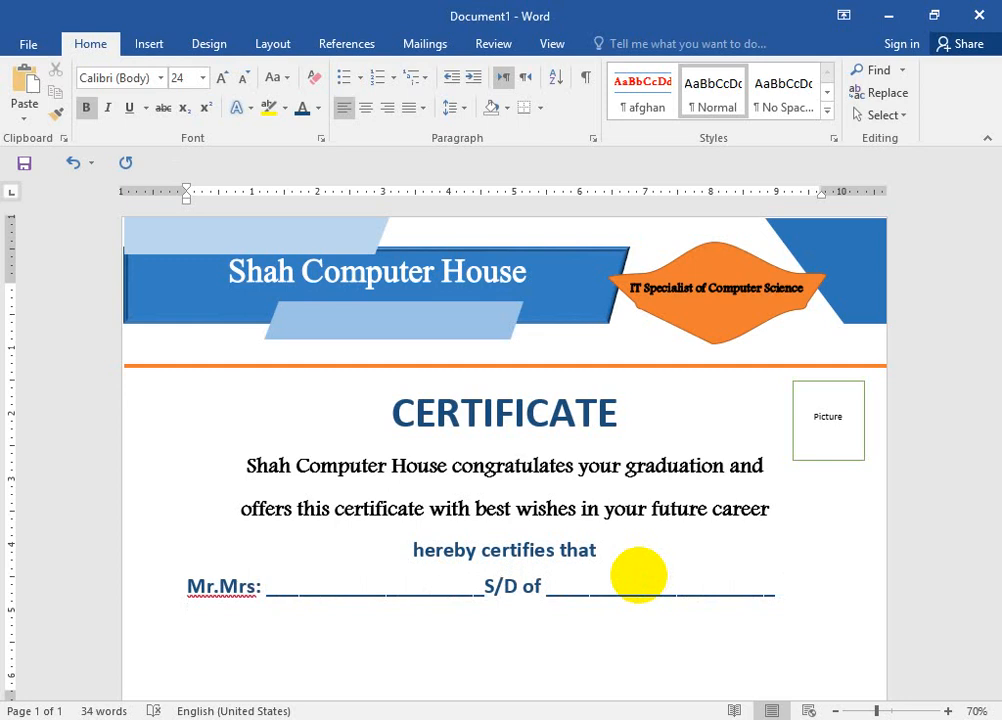
type("suces suc")
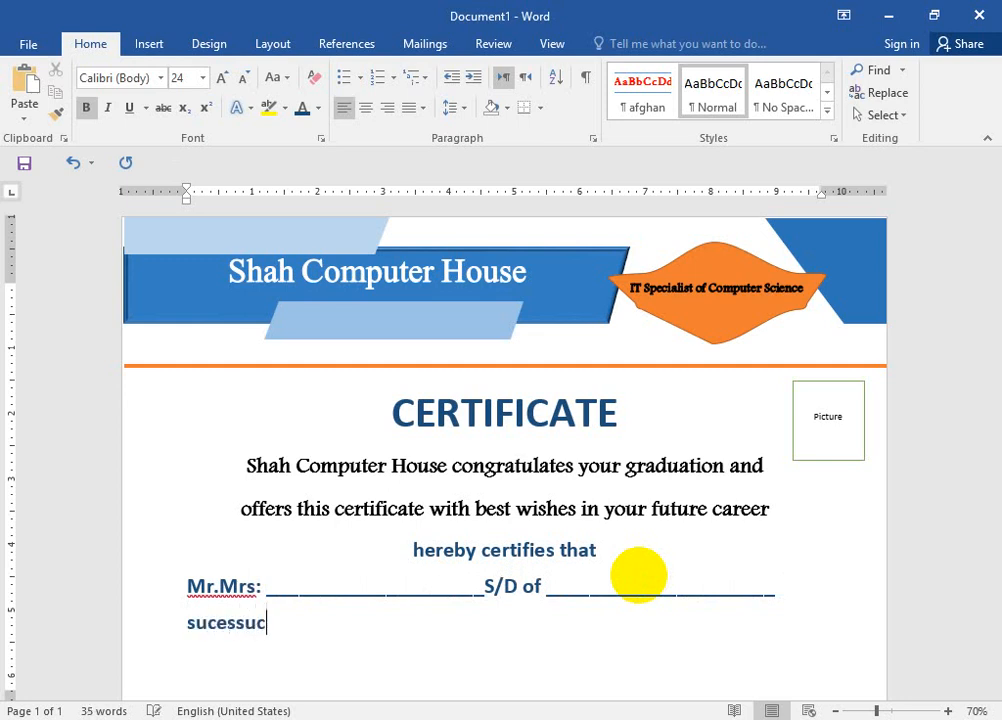
key("BackSpace")
key("BackSpace")
key("BackSpace")
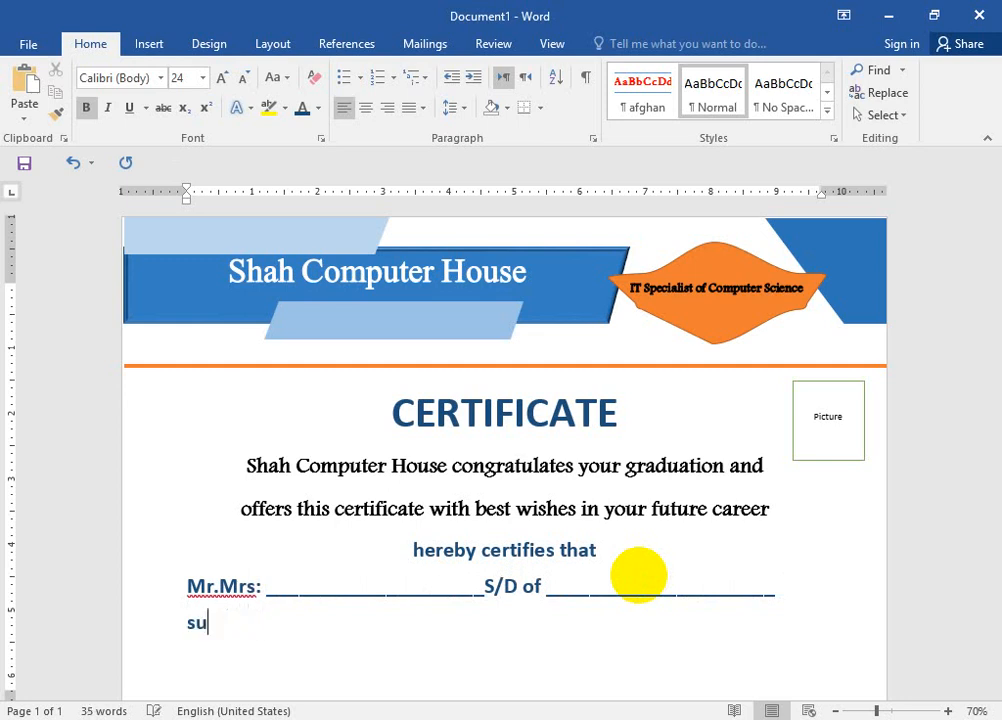
type("cessfully ")
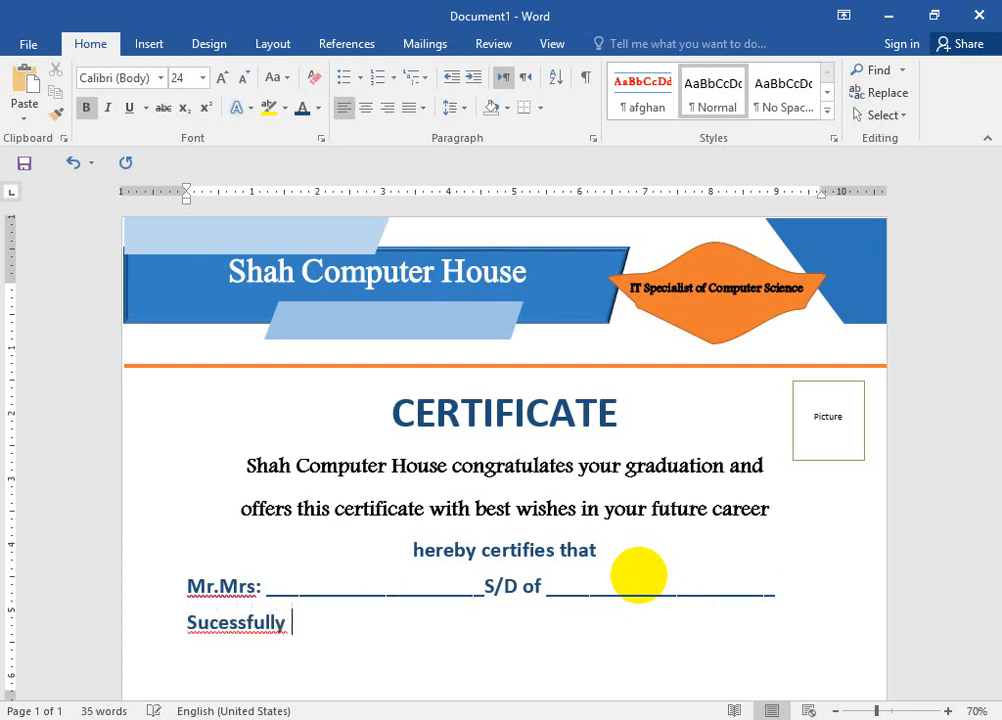
type("completd")
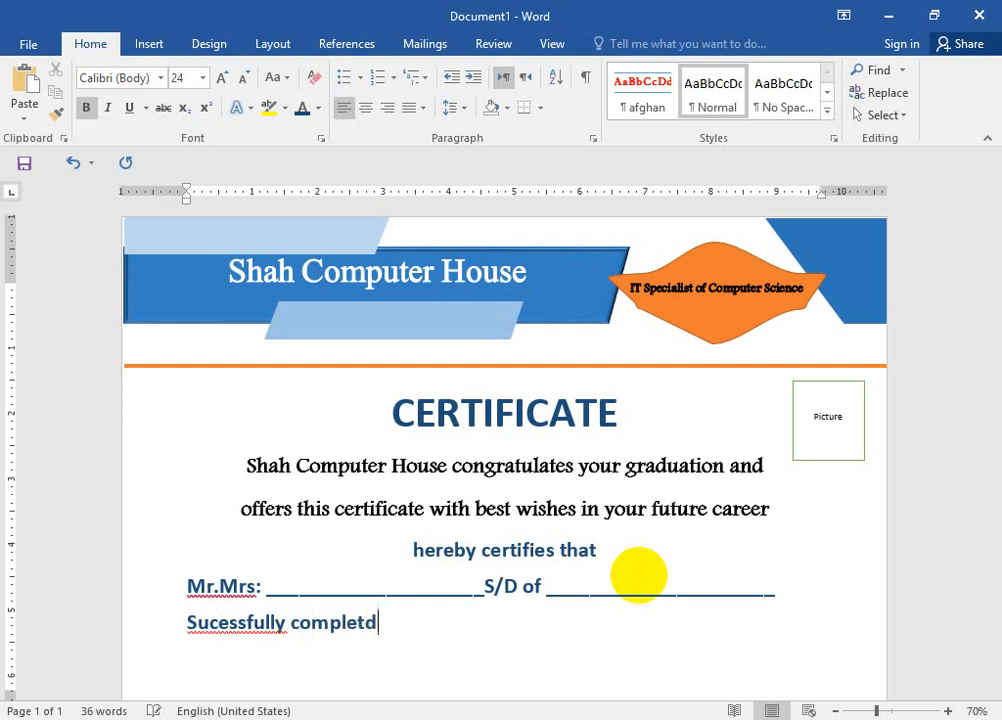
- Continue the completion line with "CIT System"
type("CIT")
key("BackSpace")
key("BackSpace")
key("BackSpace")
type("S")
key("BackSpace")
type("CIT S")
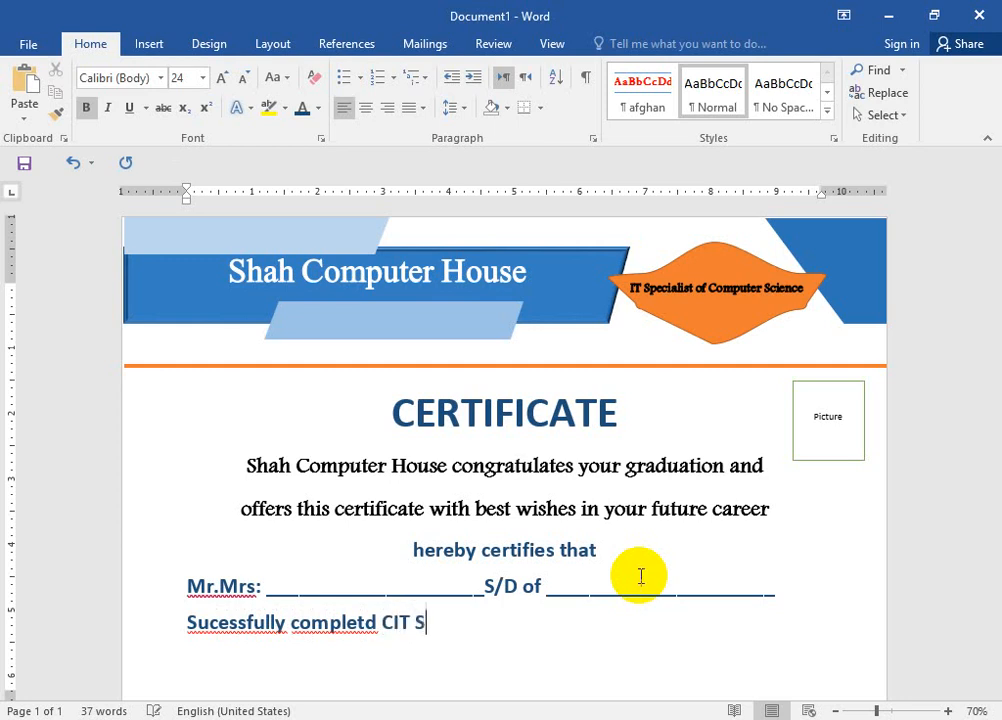
type("ystem")
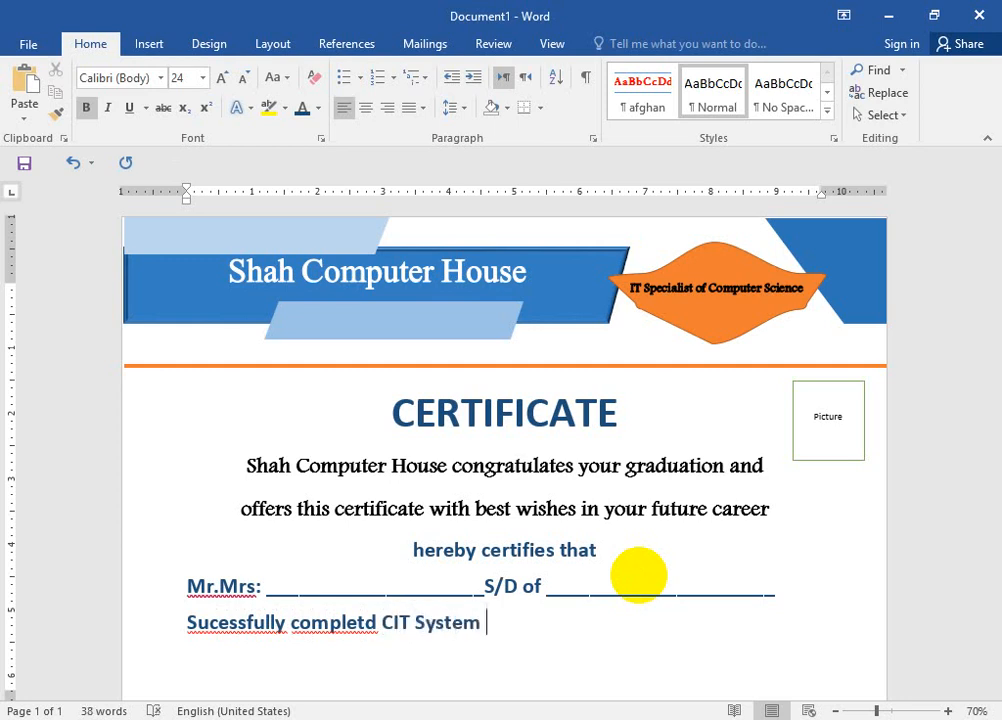
- Add "(Certificate in Information Technology)" after "CIT System", with the wording inside the parentheses at 18 pt
type(" (Certific")
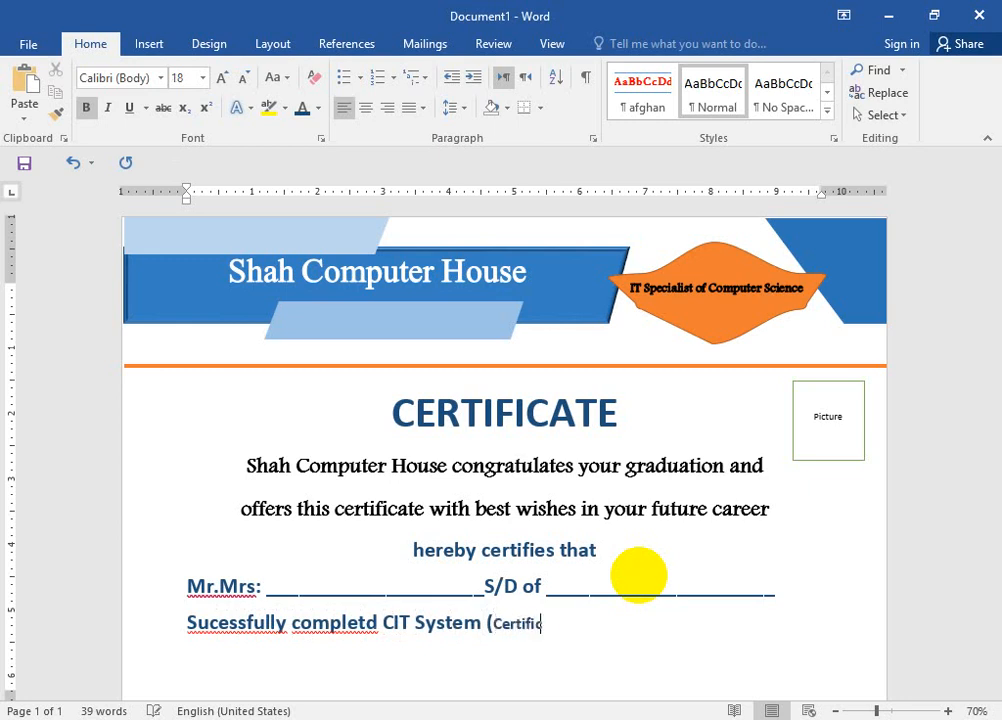
type("ate ( Informati")
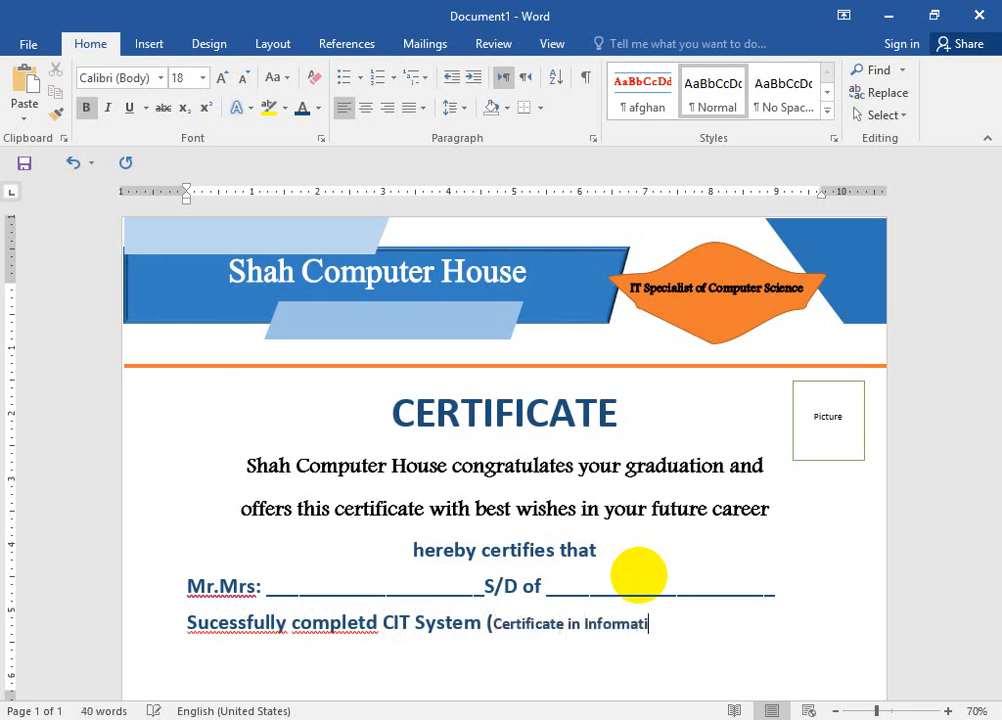
type("on Technology")
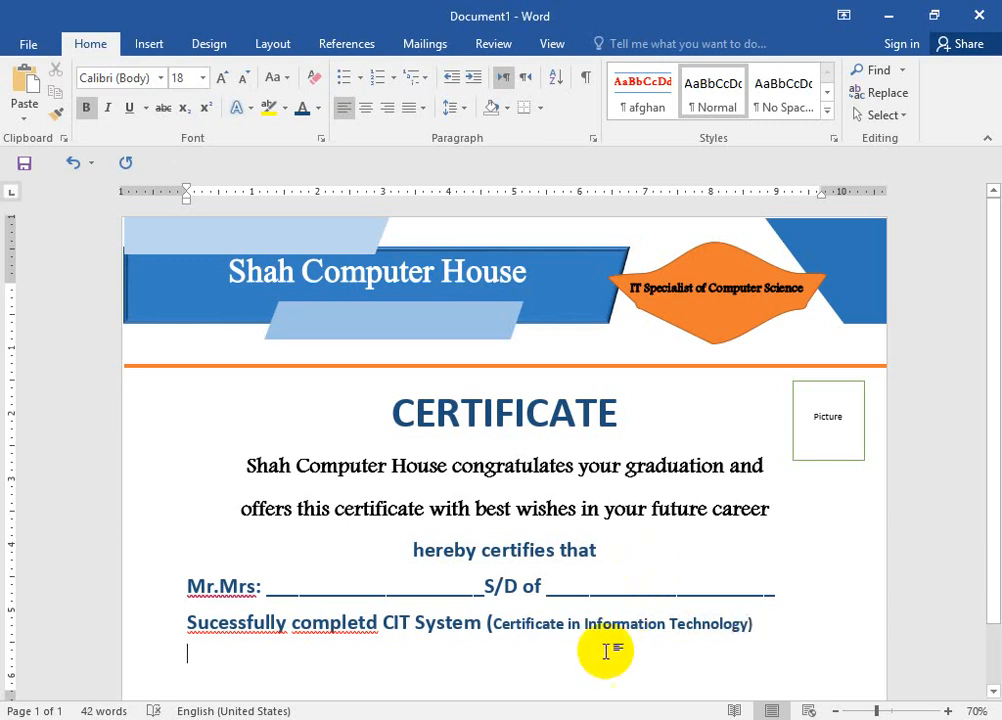
left_click(347, 624)
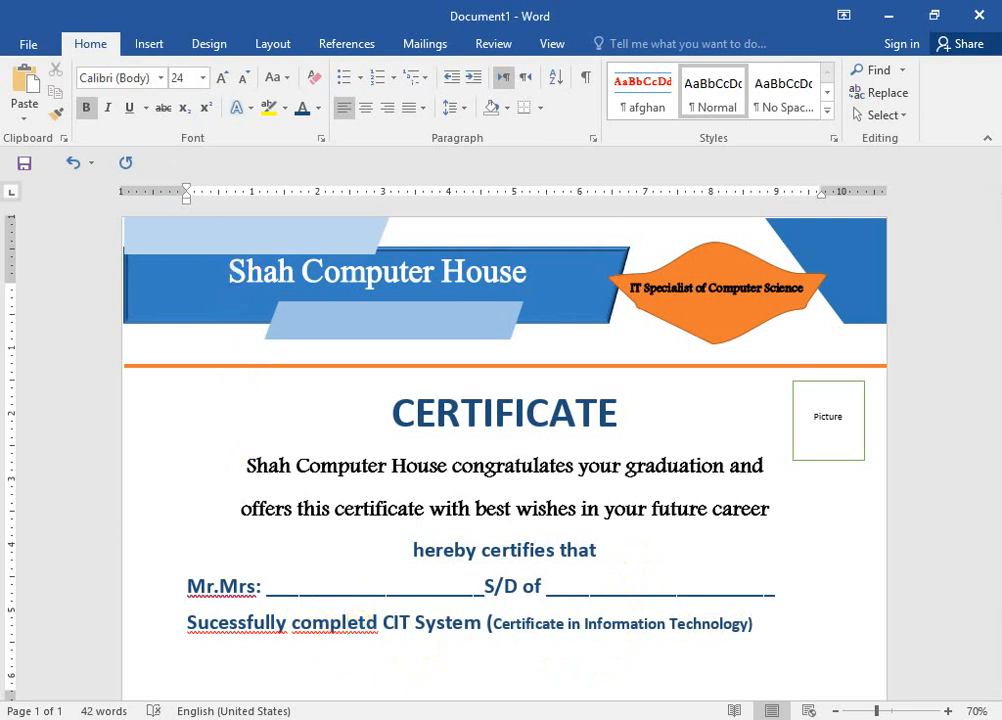
left_click(206, 653)
left_click(222, 78)
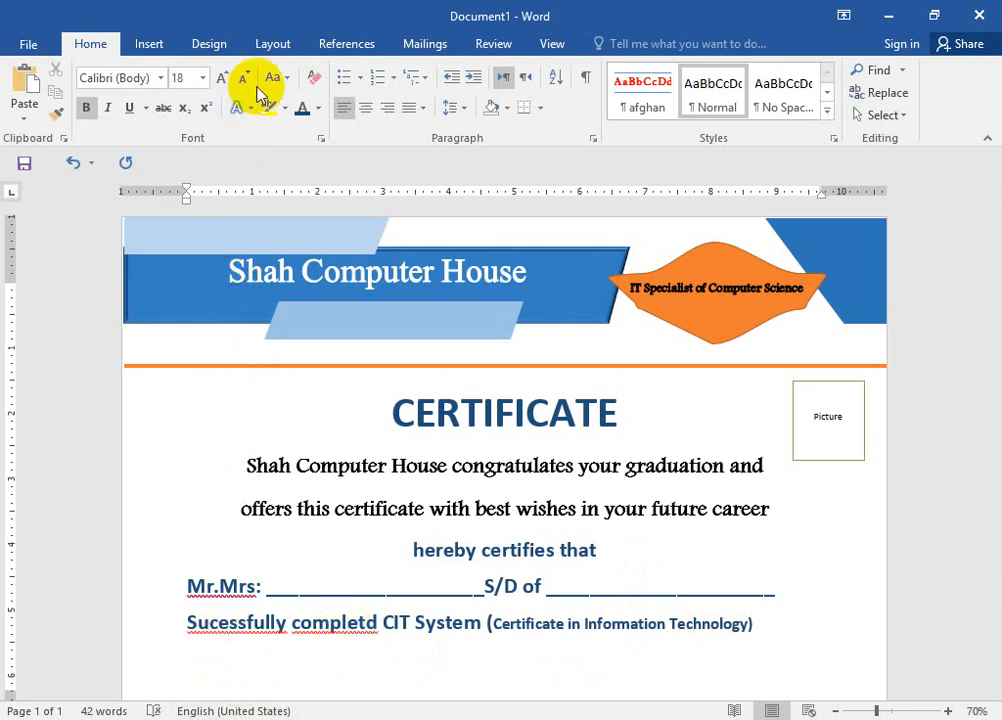
left_click(222, 78)
left_click(222, 78)
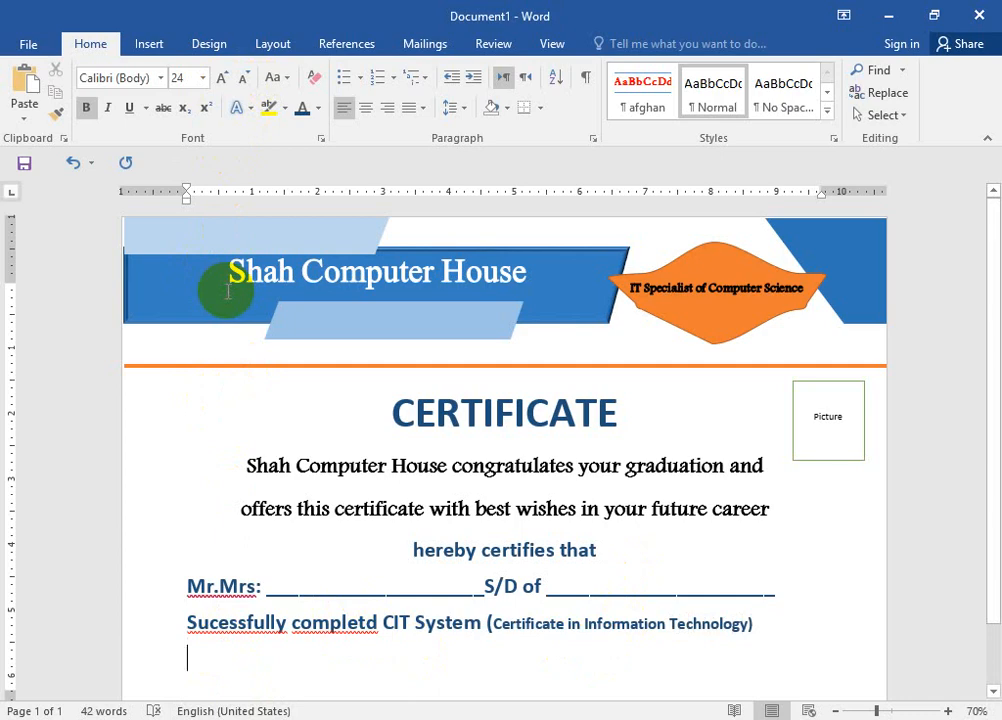
- Remove the empty line and continue the completion line with "at Shah Computer House of Computer Science."
key("BackSpace")
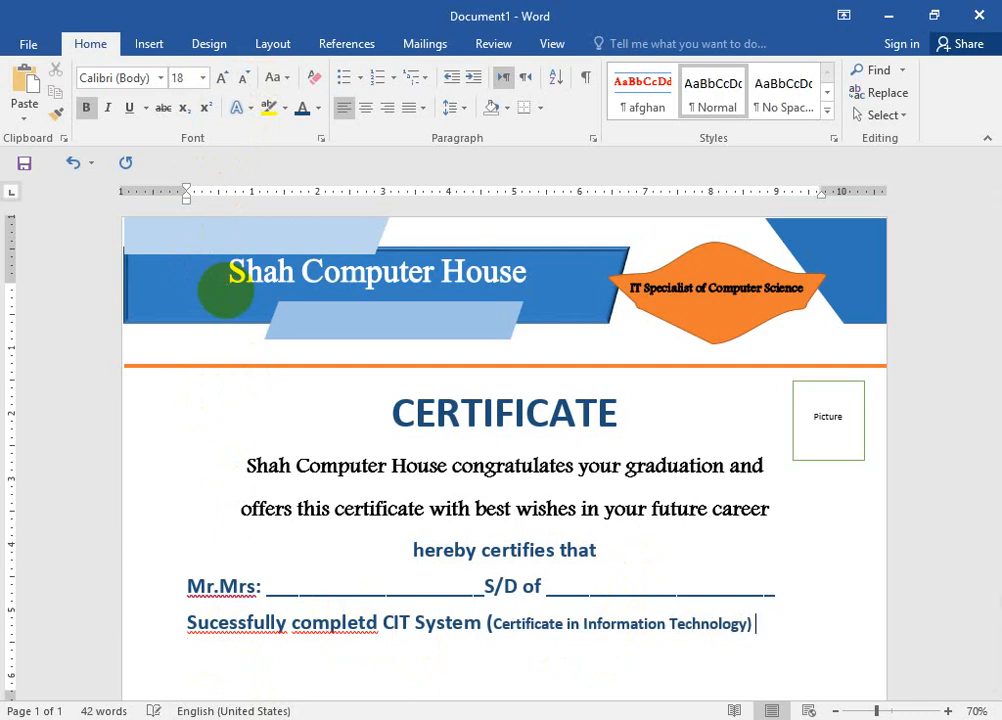
type("at Shah Computer")
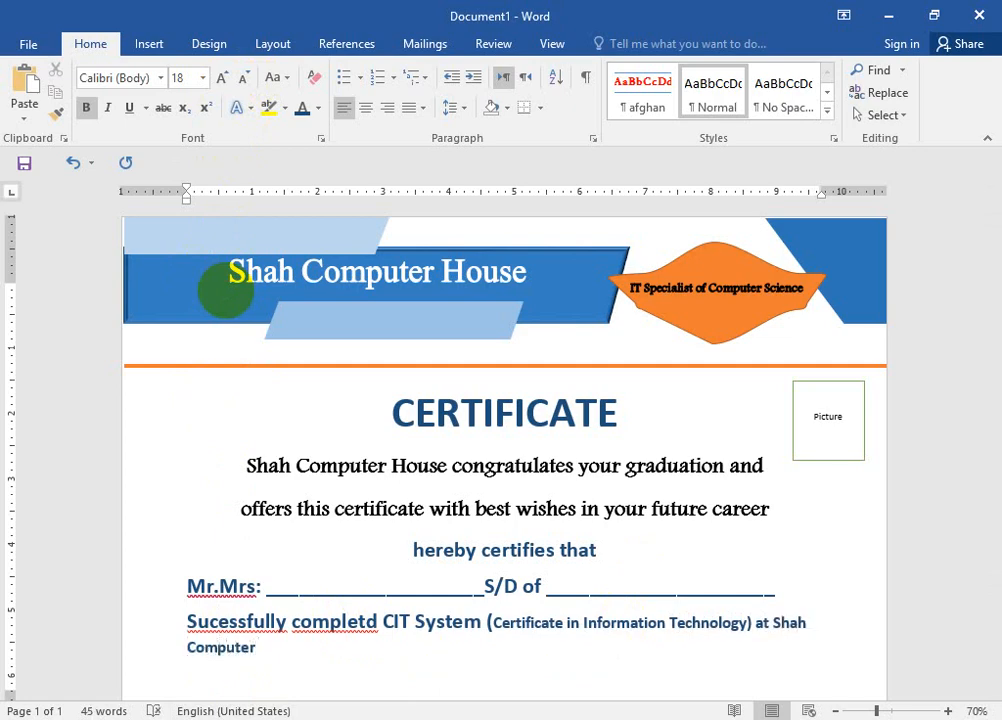
type(" House of Comp")
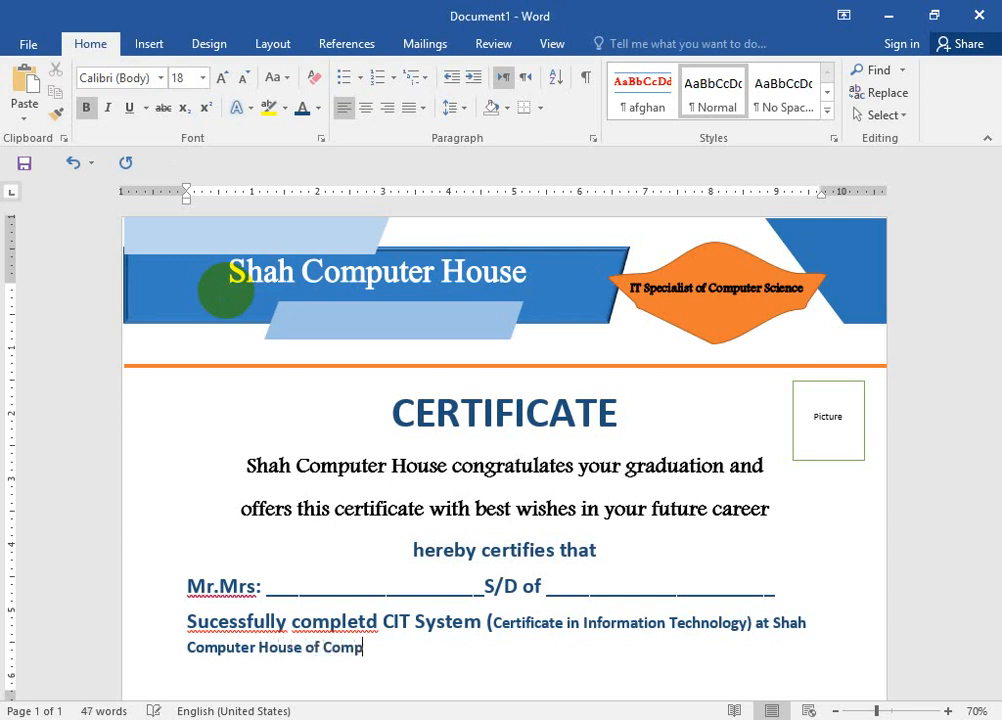
type("uter Sceicne")
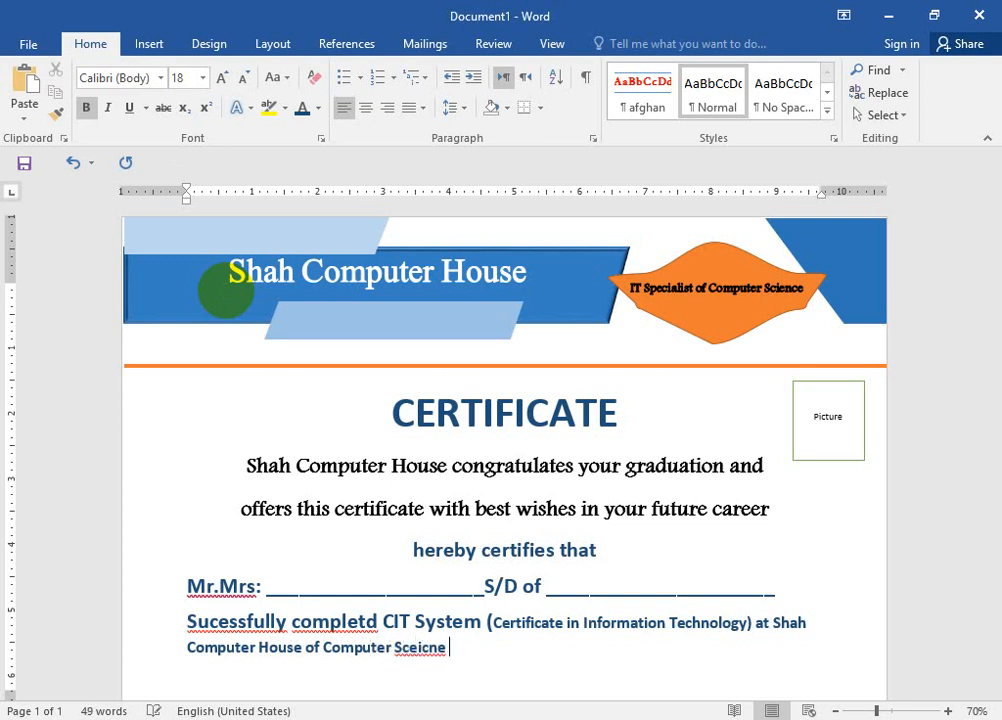
key("BackSpace")
key("BackSpace")
key("BackSpace")
type("ence")
- Enlarge the wrapped text "Computer House of Computer Science." to 24 pt
scroll(228, 290, "down", 2)
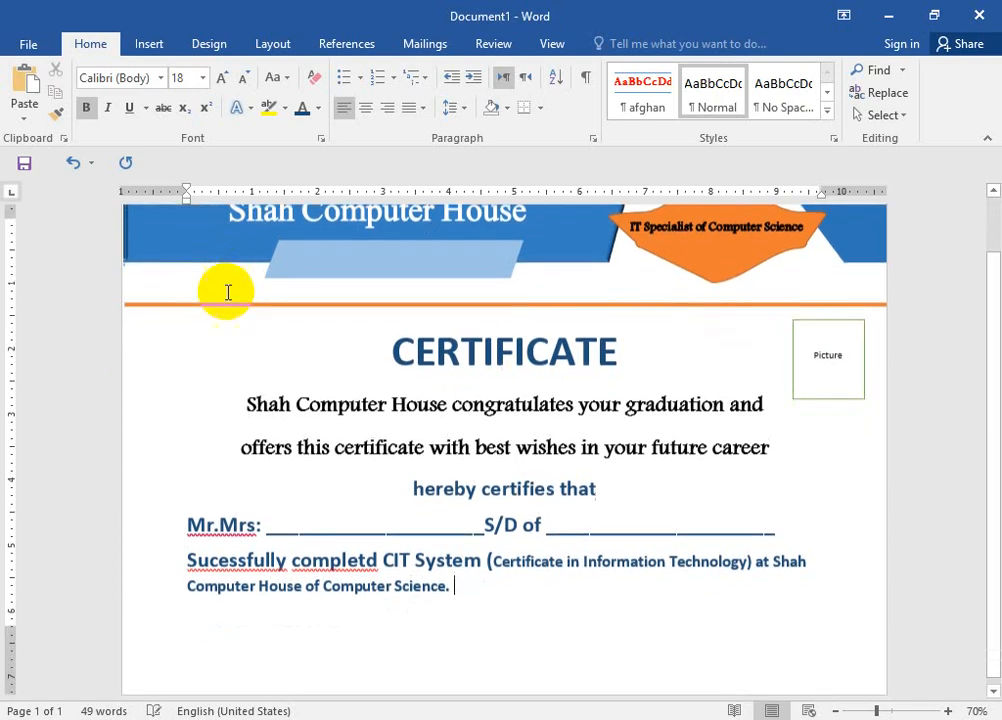
left_click_drag(463, 578, 242, 613)
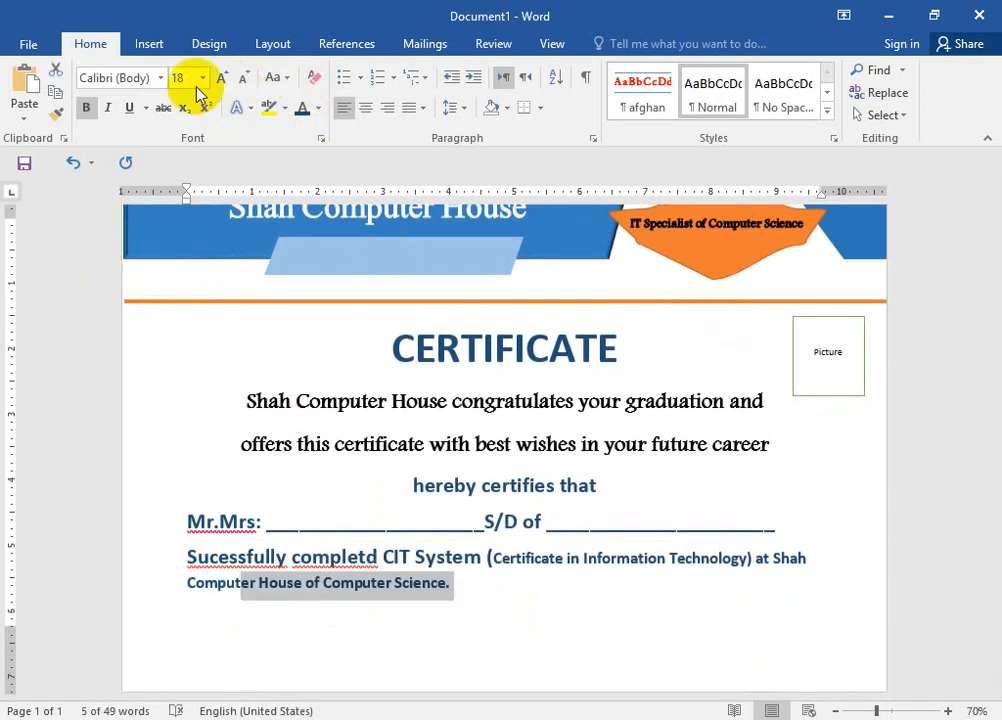
left_click(486, 563)
left_click_drag(468, 602, 208, 604)
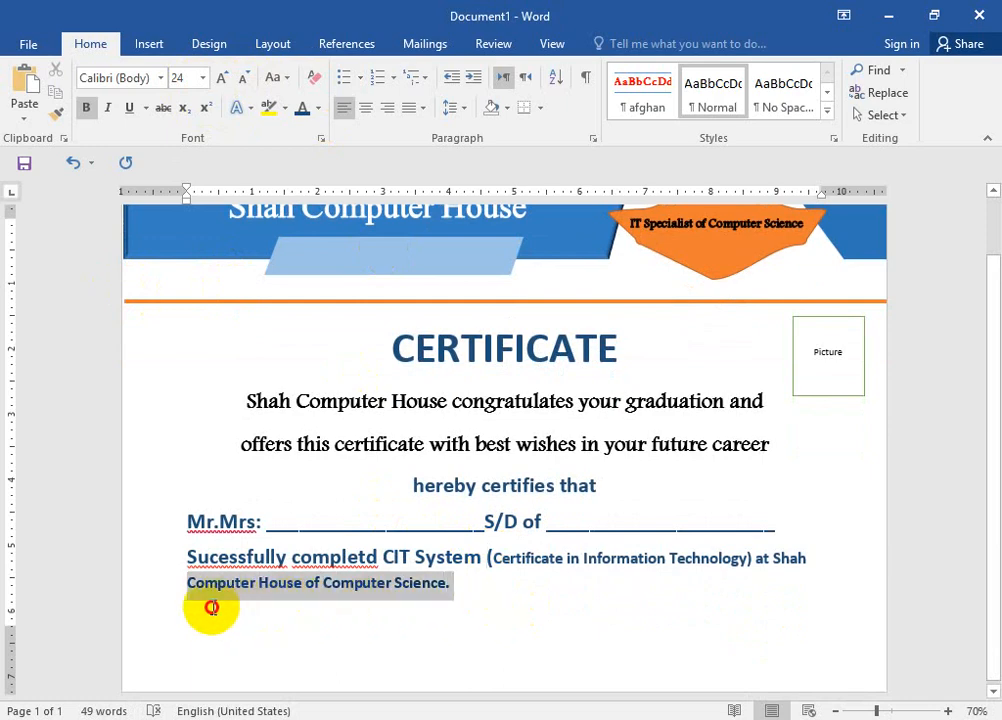
left_click(221, 78)
left_click(221, 78)
left_click(221, 78)
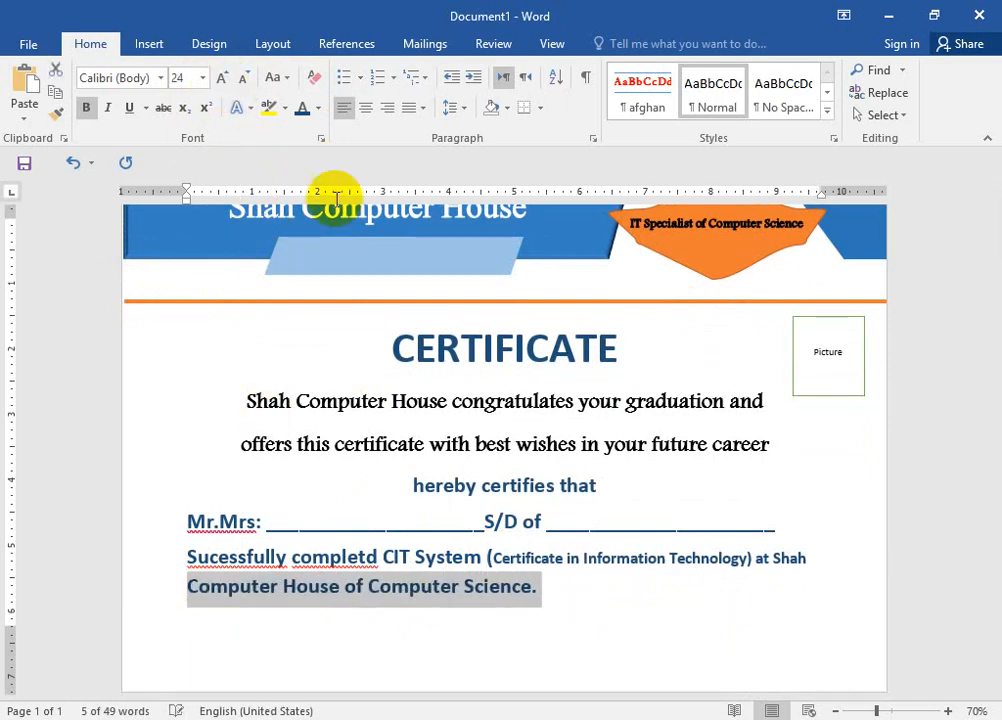
- Insert "the" between "at" and "Shah" in the completion line
left_click(775, 578)
left_click_drag(762, 578, 810, 576)
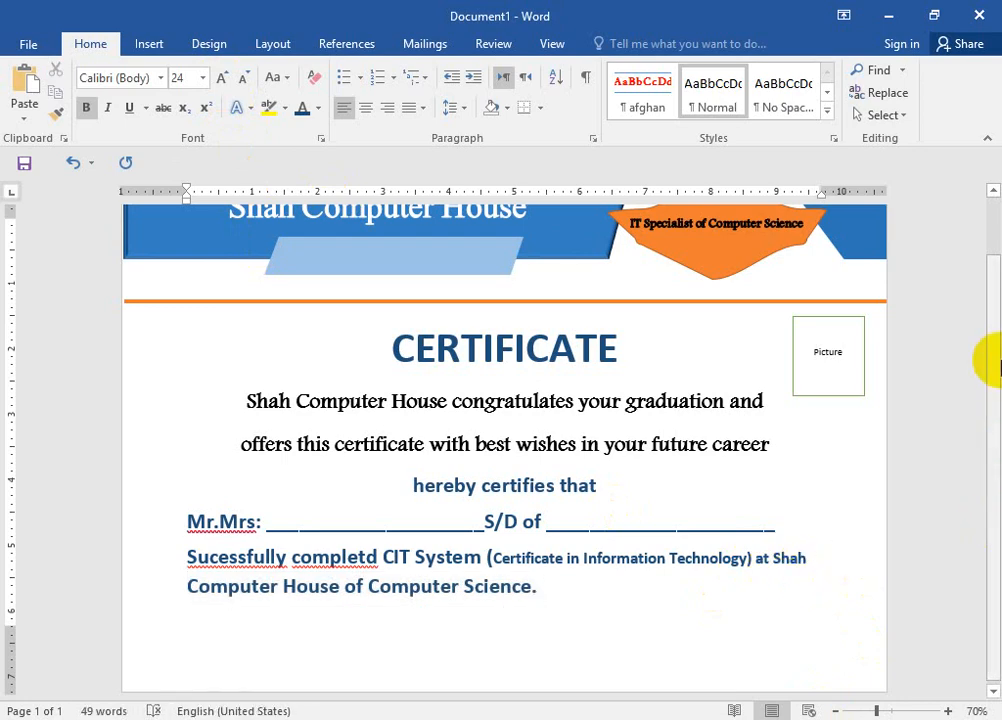
left_click(772, 560)
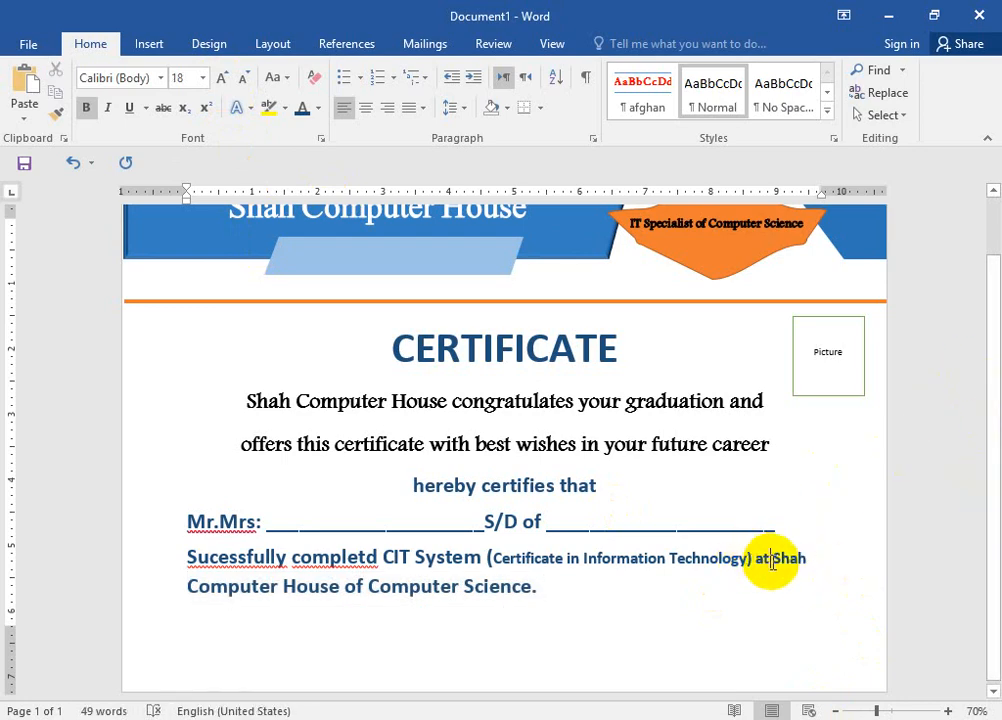
type("the")
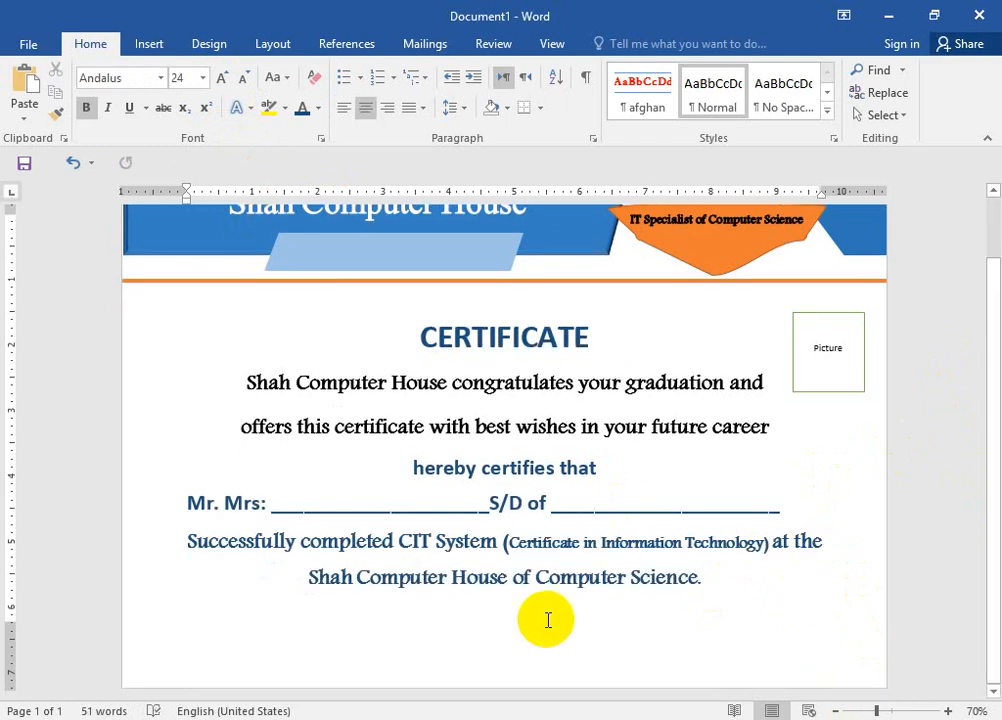
- Shrink the congratulation text and all certifying lines from "hereby certifies that" to "Computer Science." by one font size each
scroll(546, 620, "down", 2)
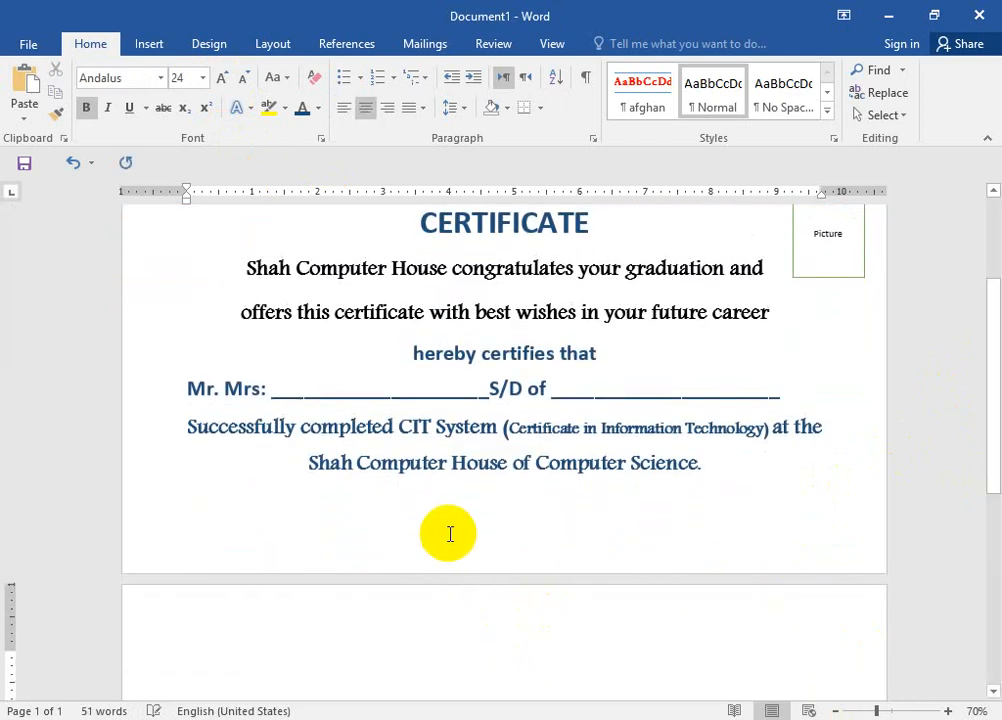
scroll(450, 532, "up", 1)
scroll(690, 460, "up", 1)
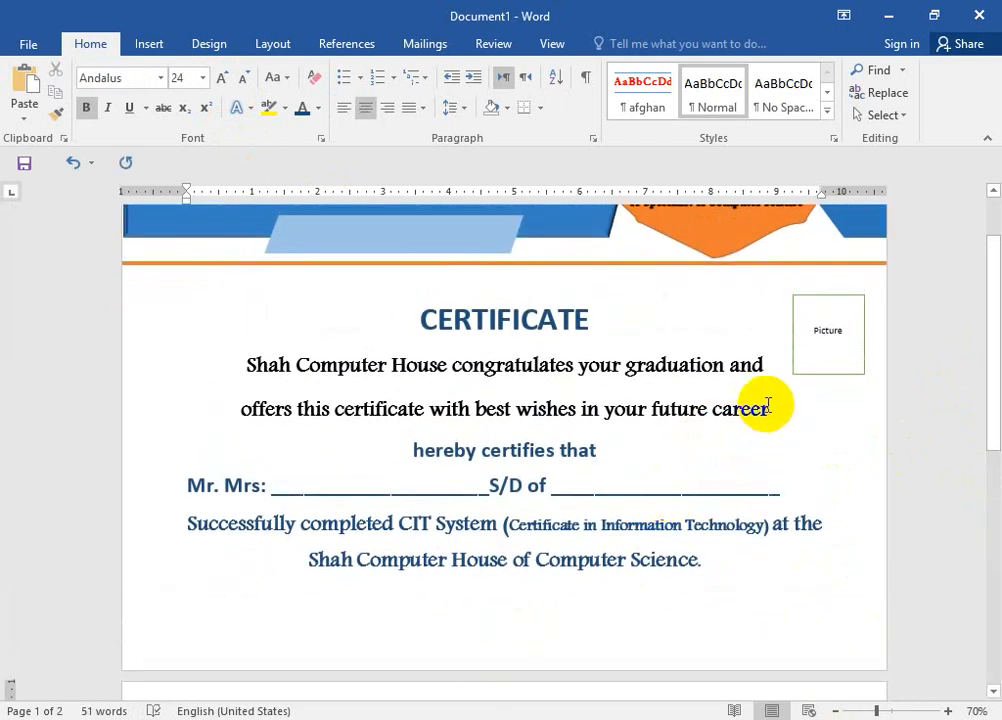
left_click_drag(767, 405, 177, 367)
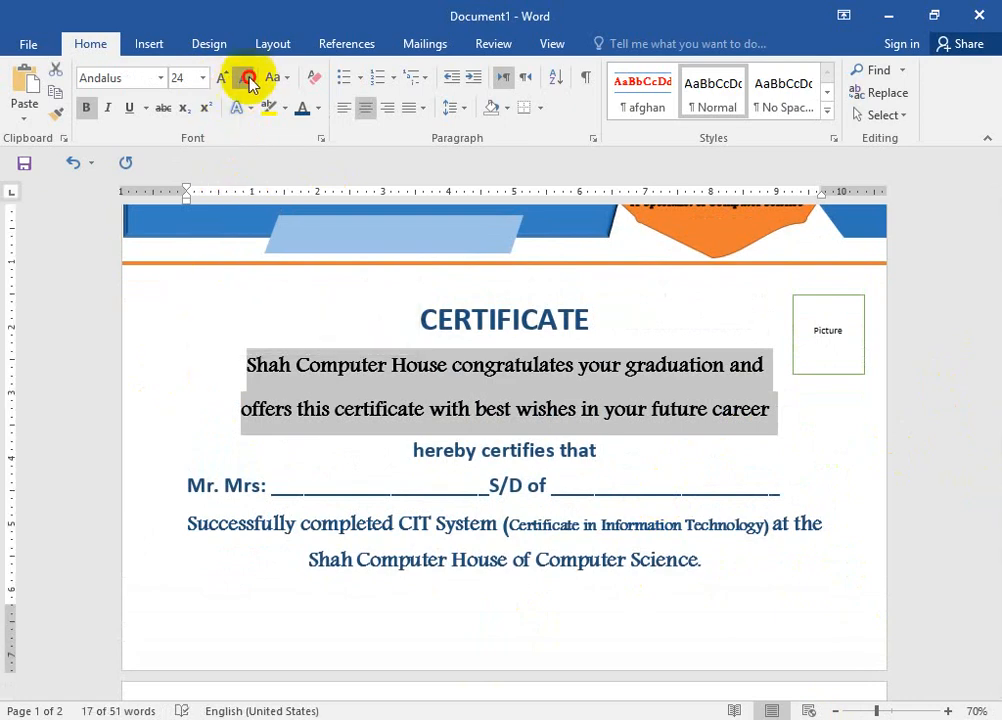
left_click(246, 78)
left_click_drag(711, 561, 188, 445)
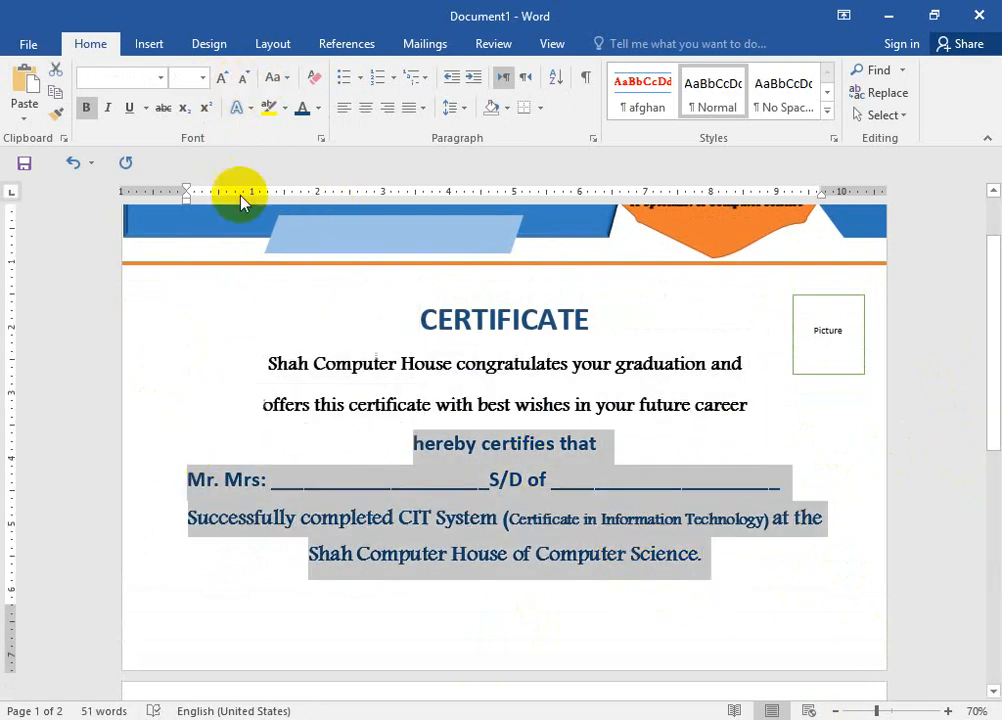
left_click(246, 84)
- Lengthen the blank after "S/D of" with five more underscores
left_click(691, 510)
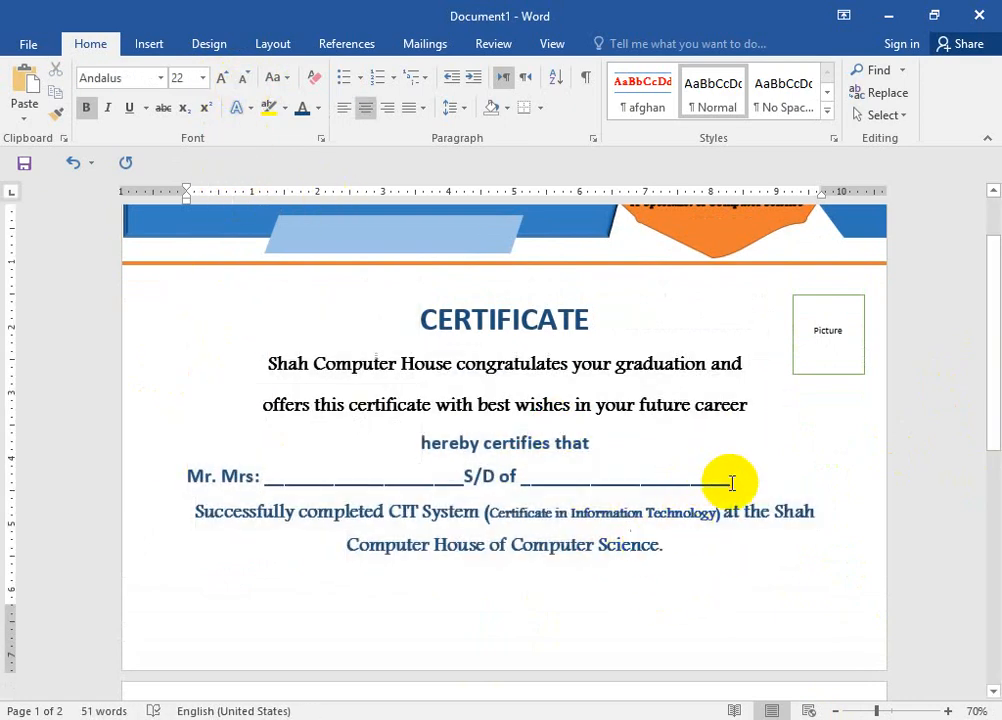
left_click(731, 481)
type("_____")
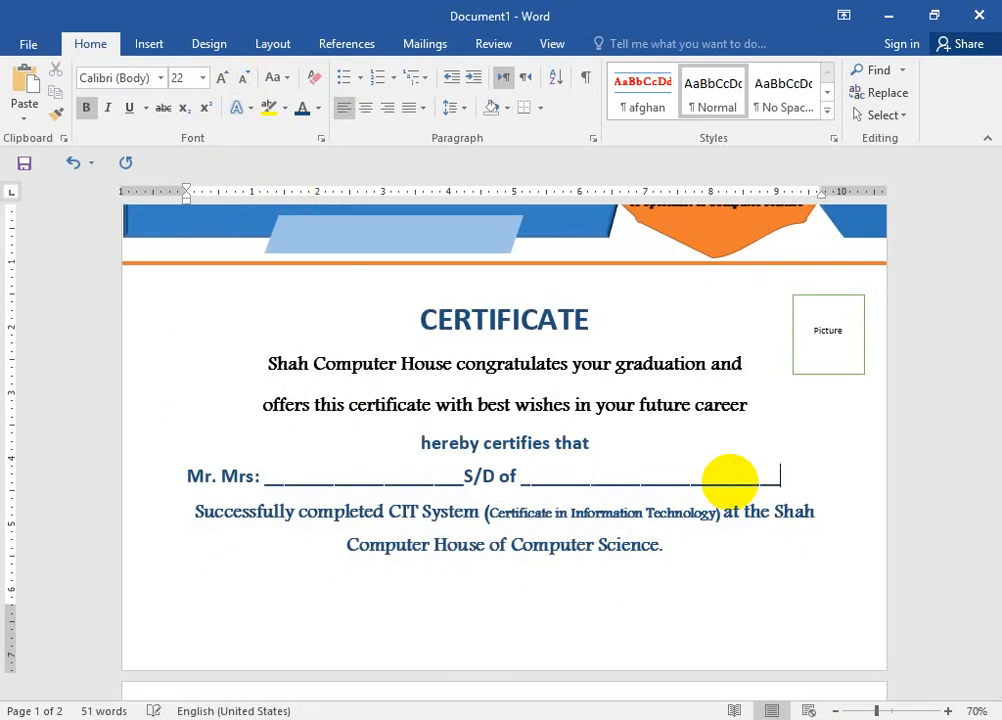